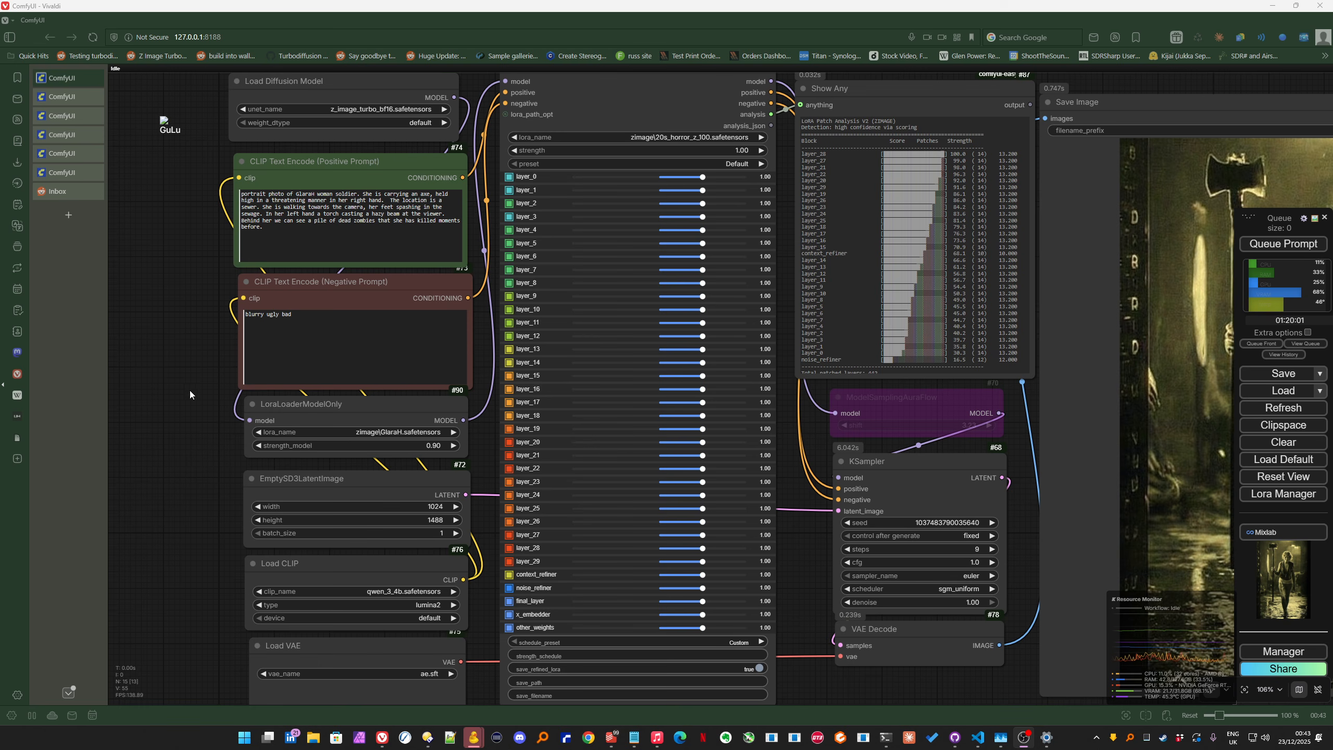
Step: Look over the workflow's Z-Image Analyzer, Show Any, Load Diffusion Model and LoraLoaderModelOnly nodes
scroll(166, 354, "down", 2)
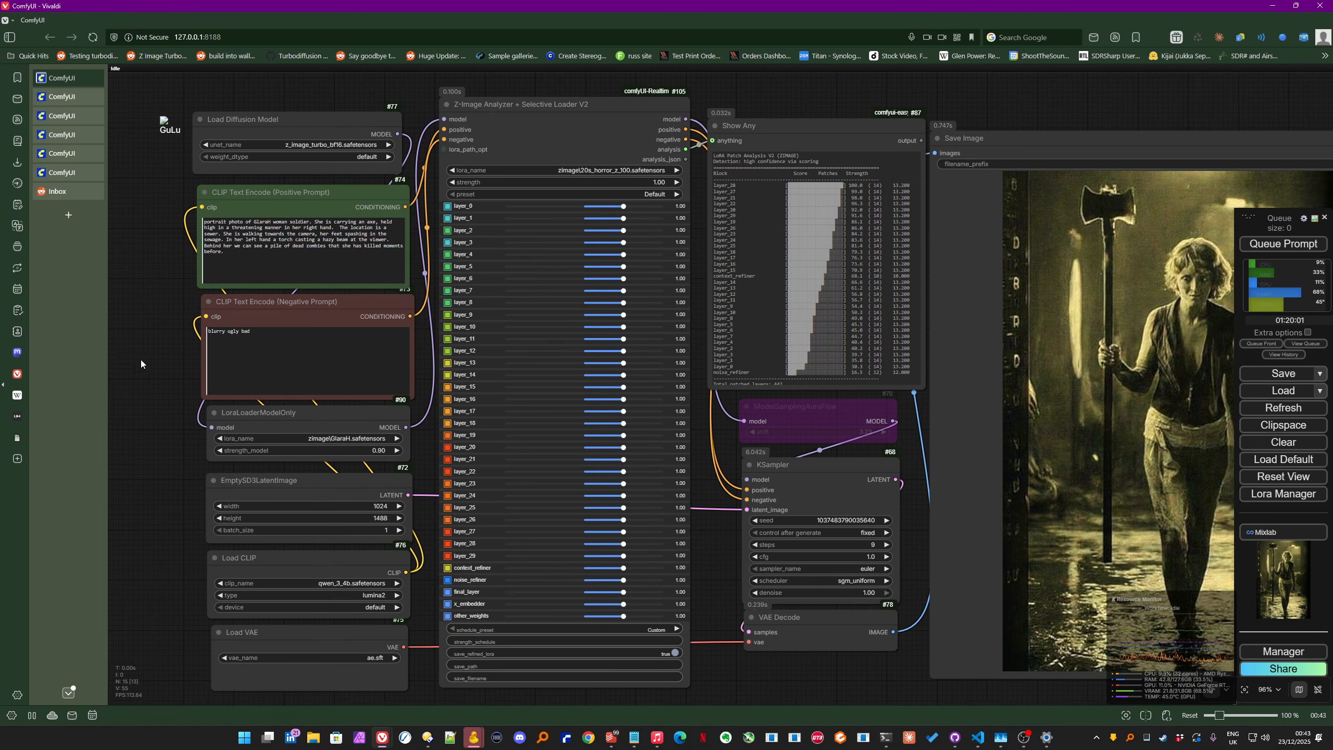
left_click_drag(140, 360, 160, 358)
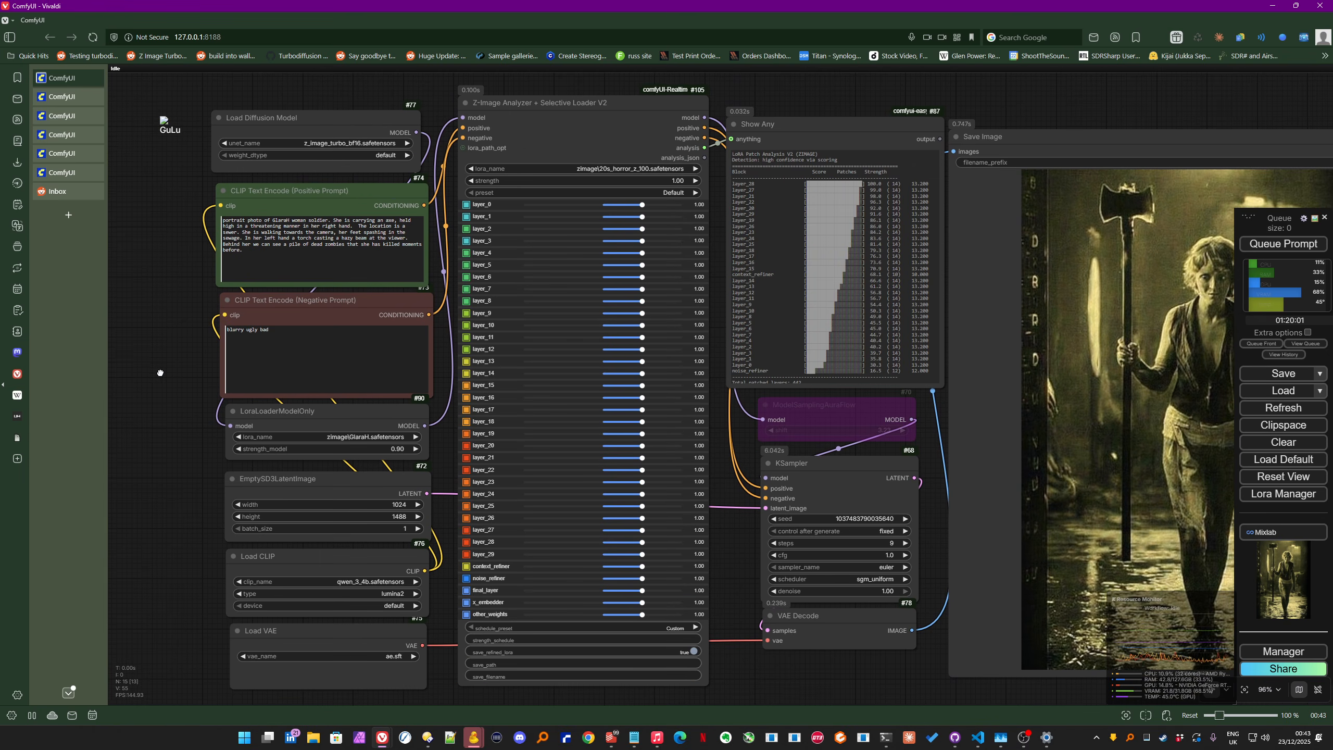
left_click(600, 115)
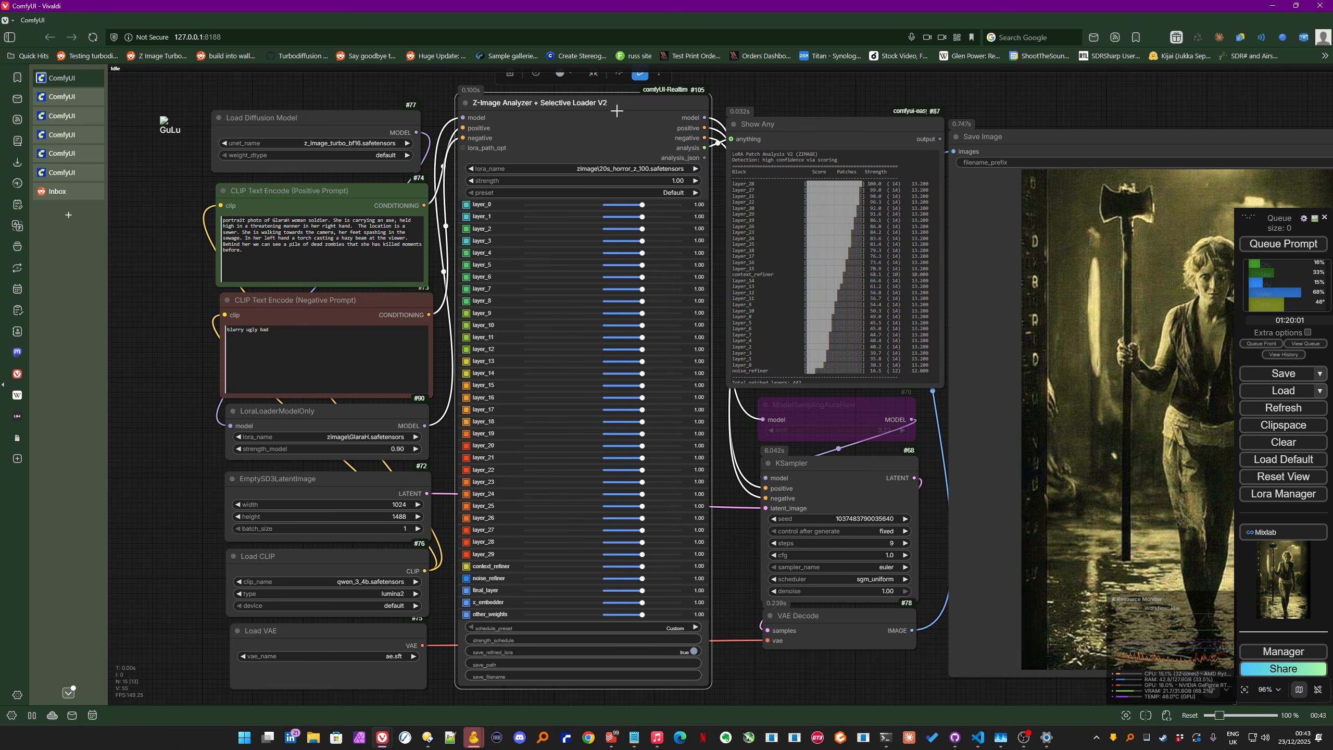
left_click_drag(838, 124, 842, 113)
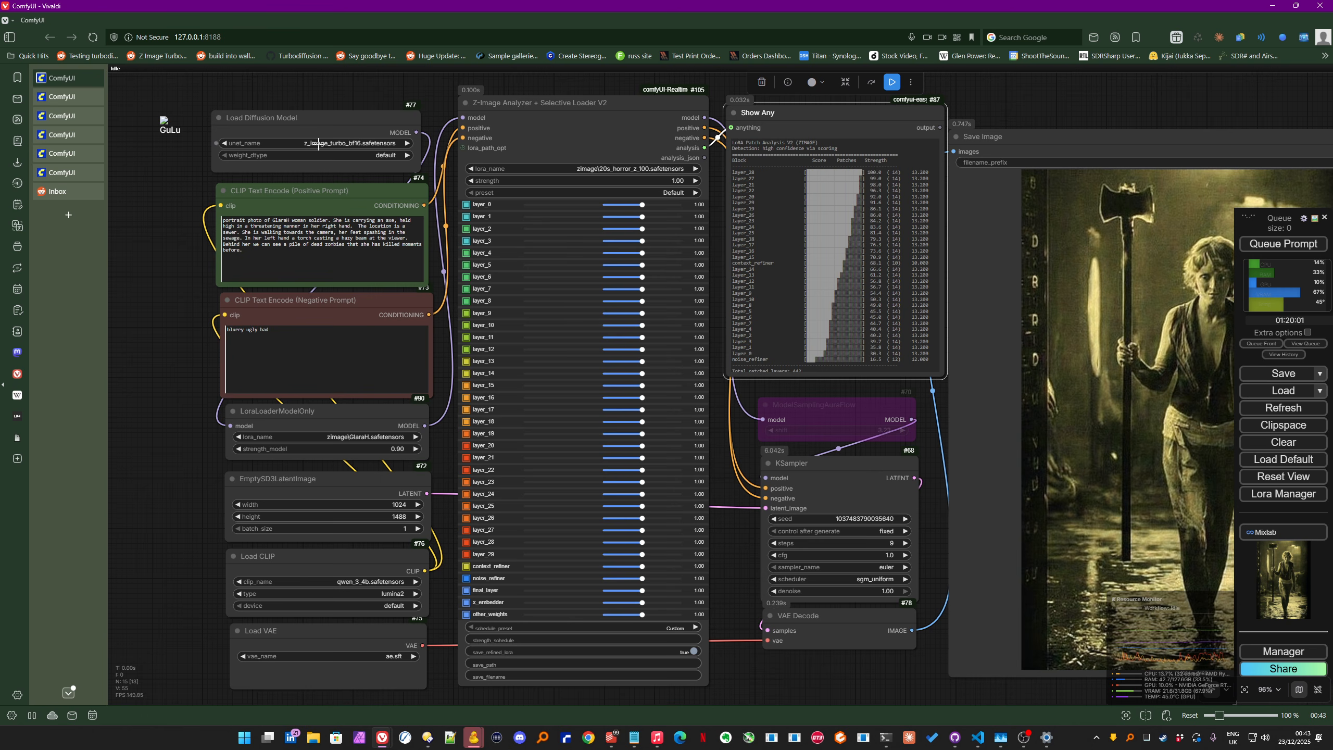
left_click_drag(334, 123, 327, 121)
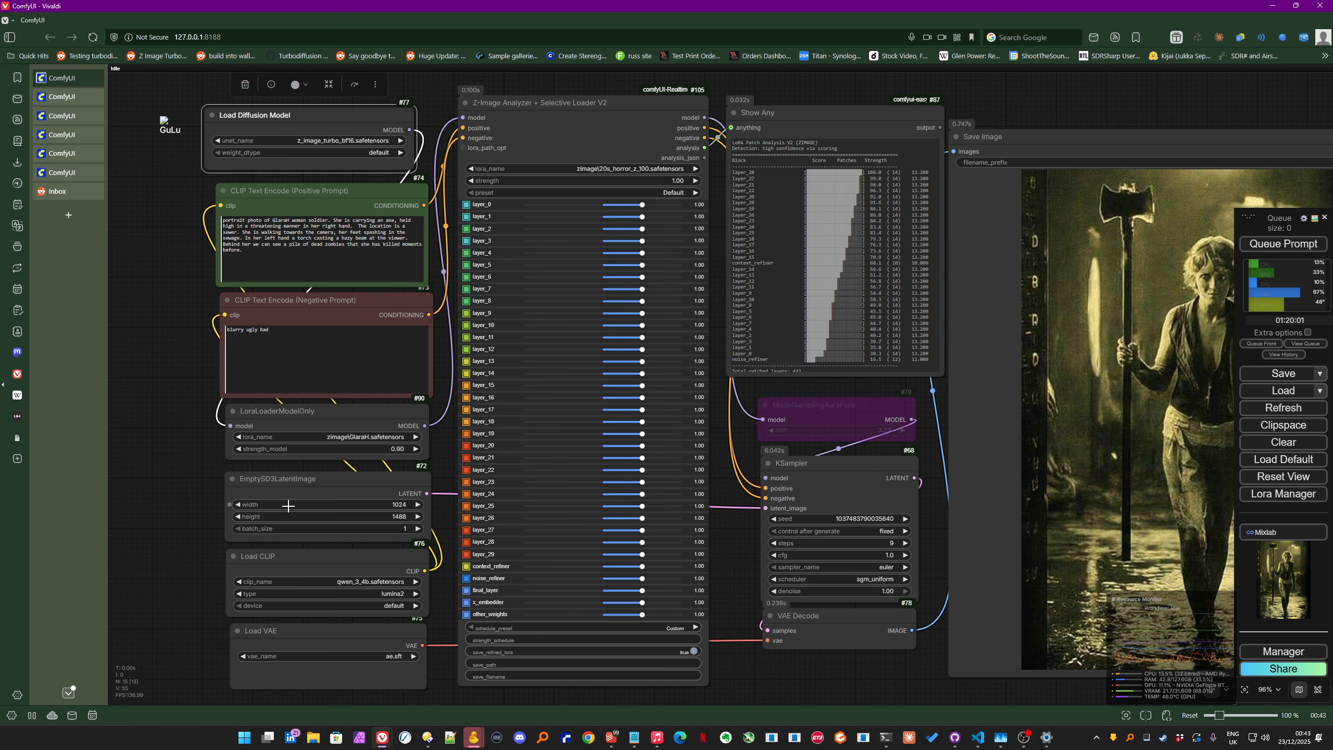
left_click_drag(348, 408, 345, 412)
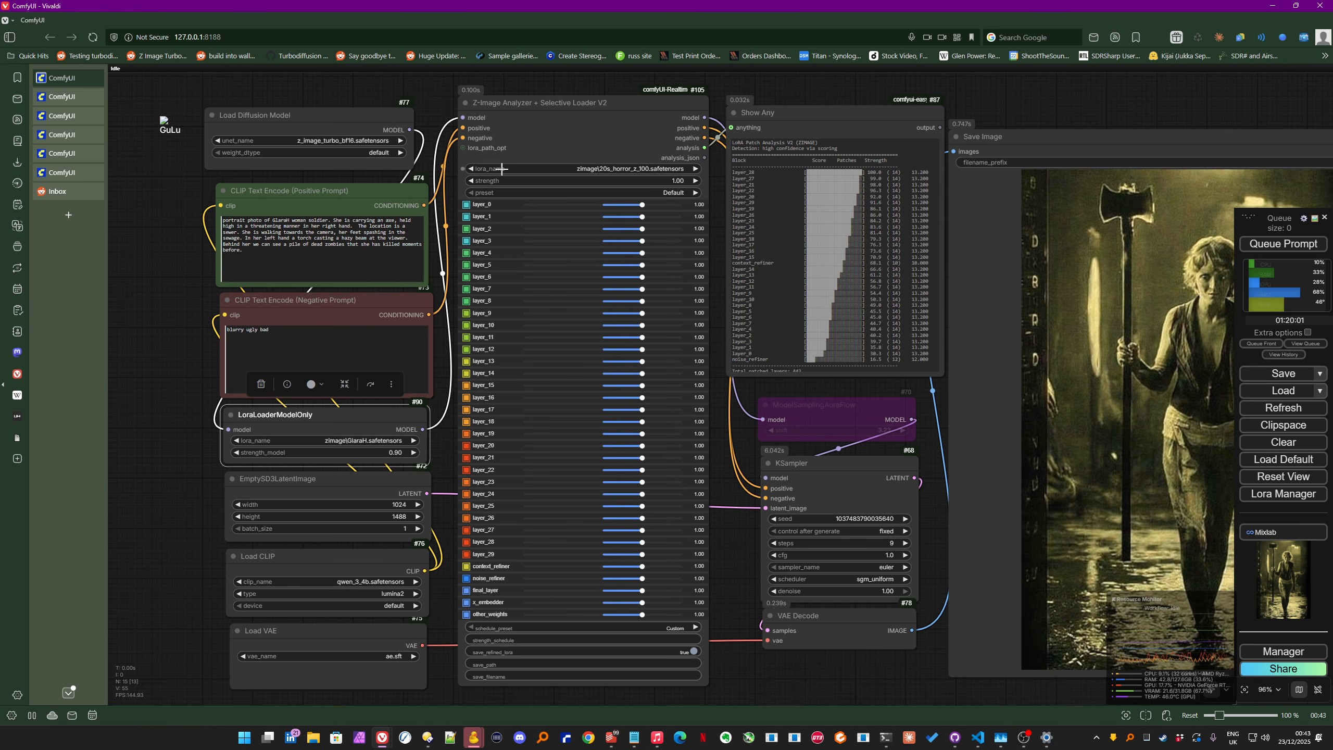
left_click_drag(432, 85, 415, 81)
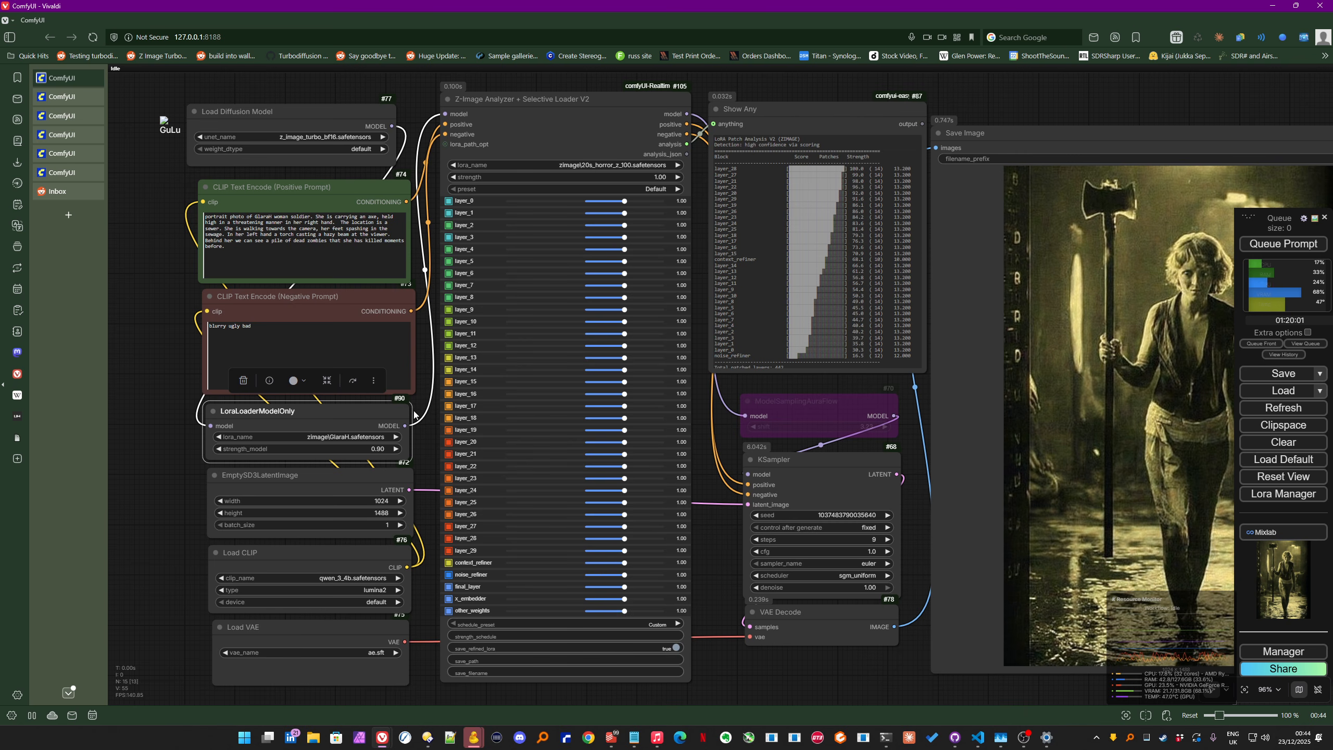
mouse_move(904, 678)
left_mouse_down()
mouse_move(720, 679)
mouse_move(763, 671)
mouse_move(897, 689)
left_mouse_up()
Step: Bypass the Z-Image Analyzer + Selective Loader V2 node and queue the prompt to generate an image without it
left_click(582, 124)
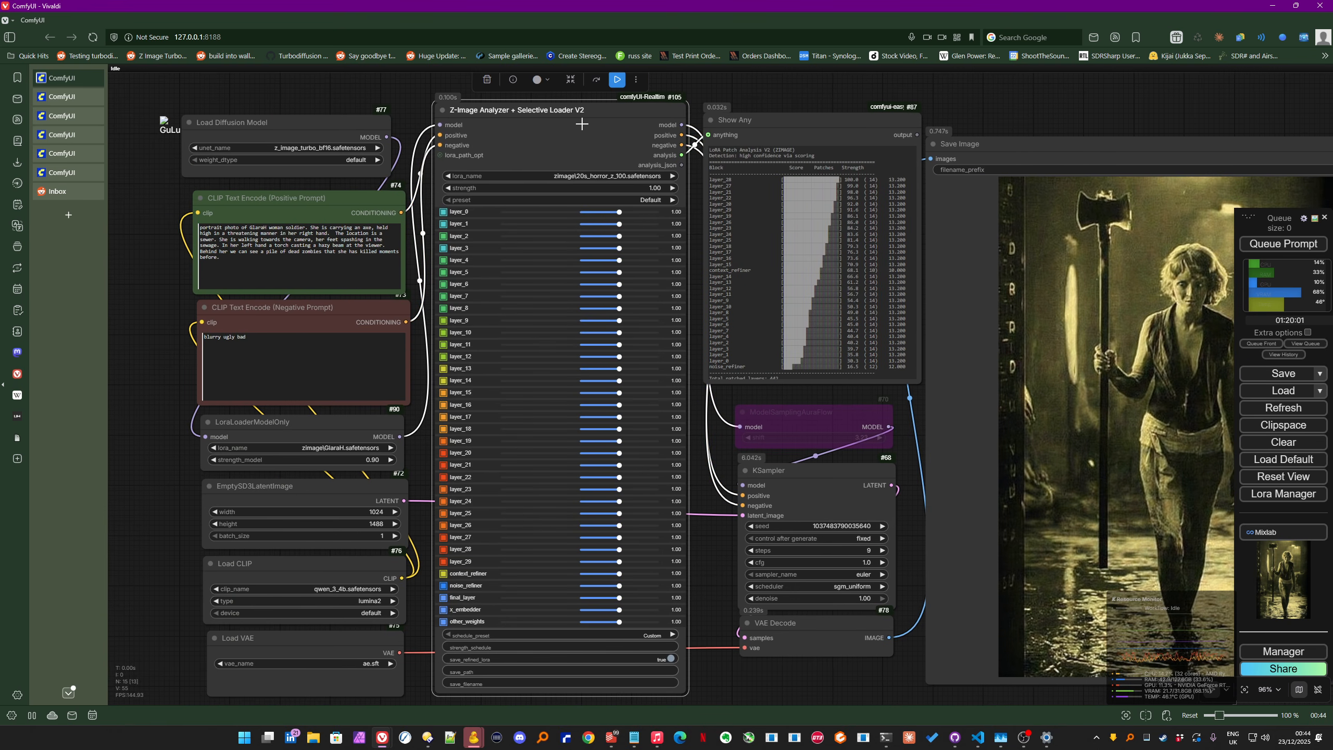
key("ctrl+b")
left_click(1284, 247)
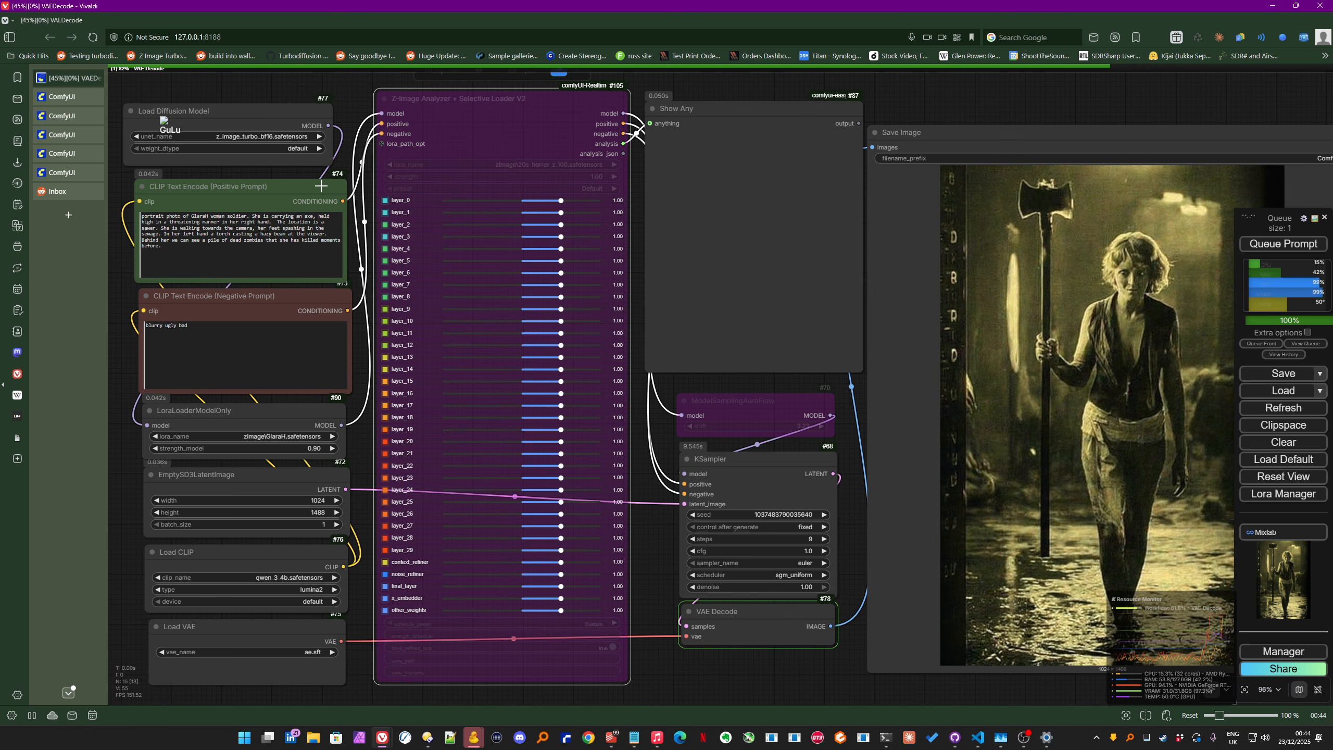
Step: Examine the image generated without the horror LoRA up close in the Save Image node
scroll(322, 186, "down", 1)
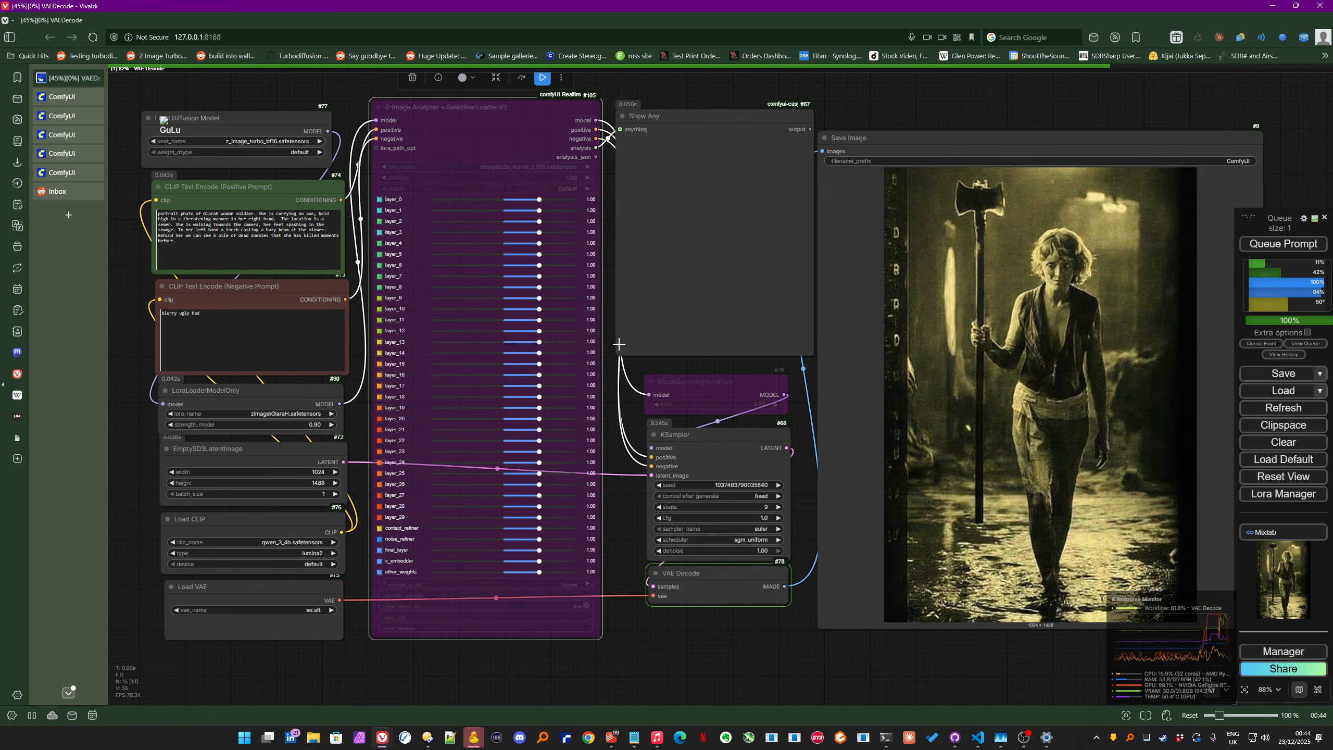
scroll(619, 344, "up", 1)
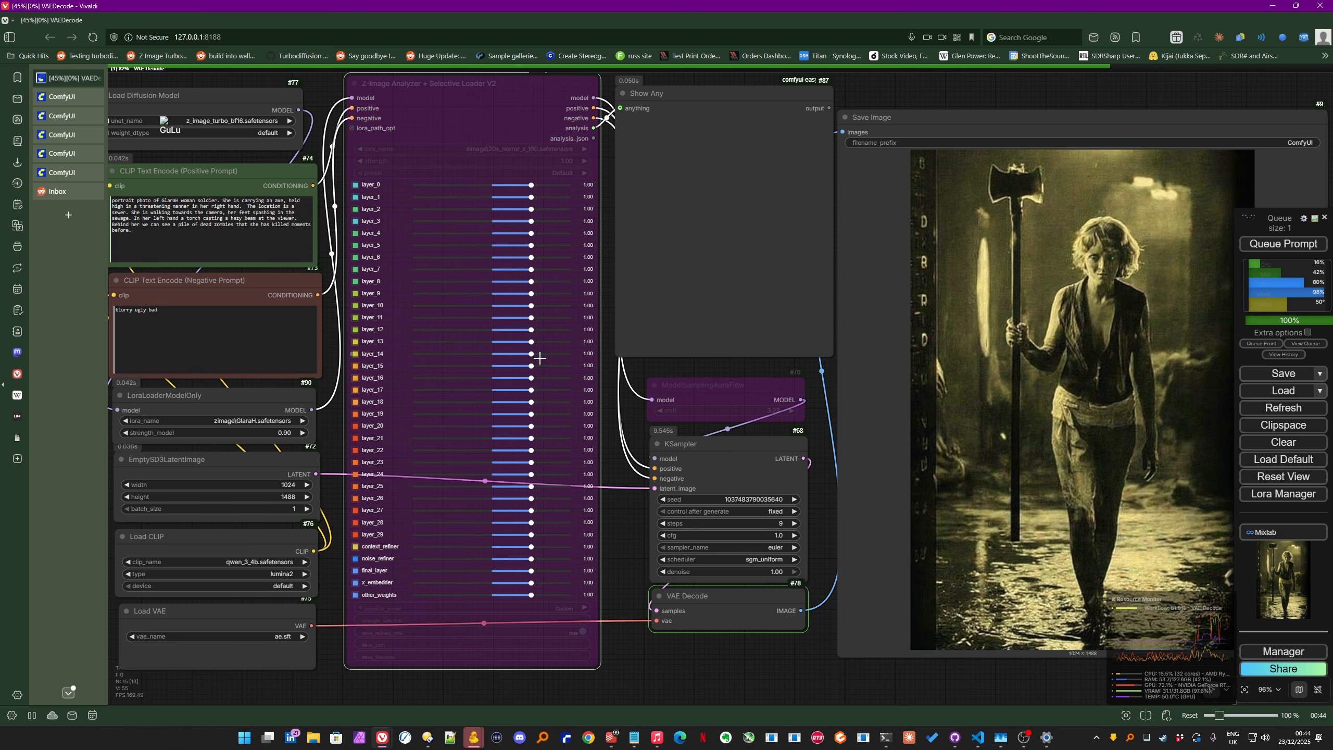
scroll(541, 360, "down", 1)
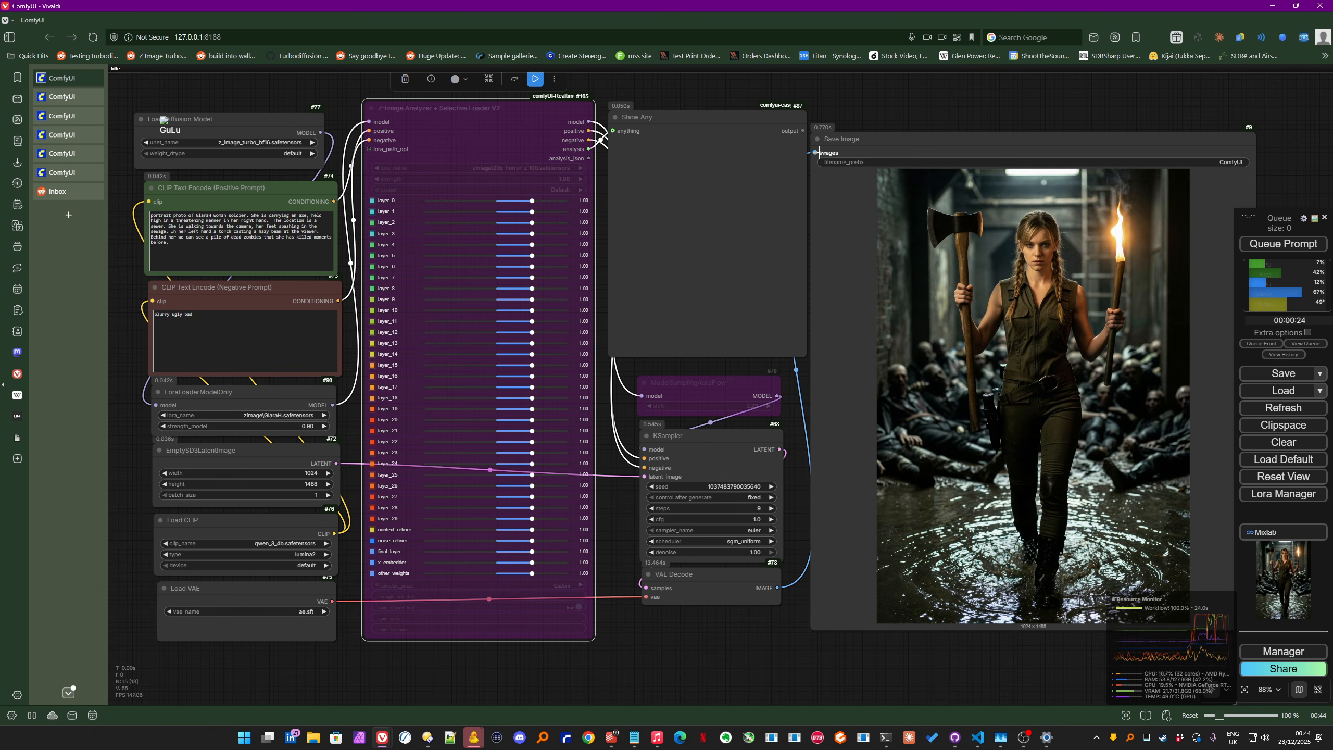
scroll(1037, 276, "up", 4)
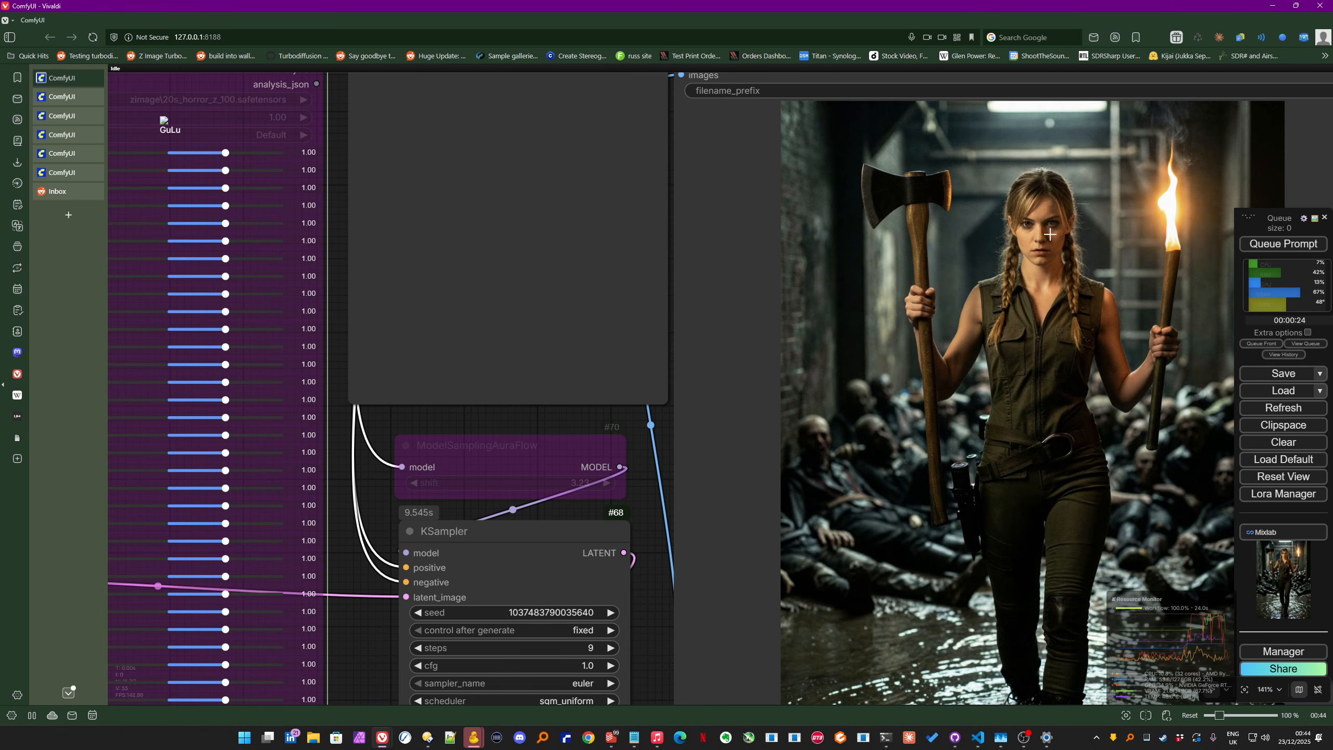
scroll(1042, 242, "up", 1)
scroll(1049, 239, "down", 1)
scroll(1048, 239, "down", 2)
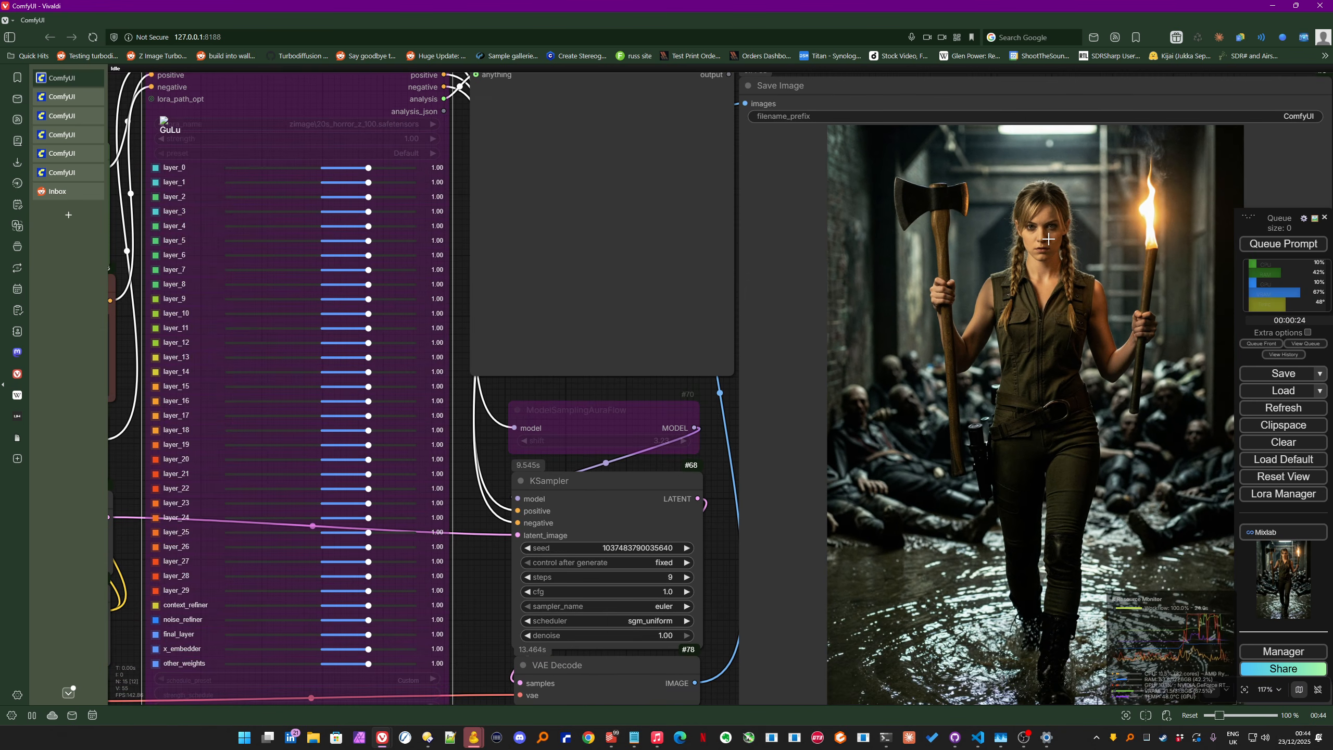
scroll(1049, 239, "down", 2)
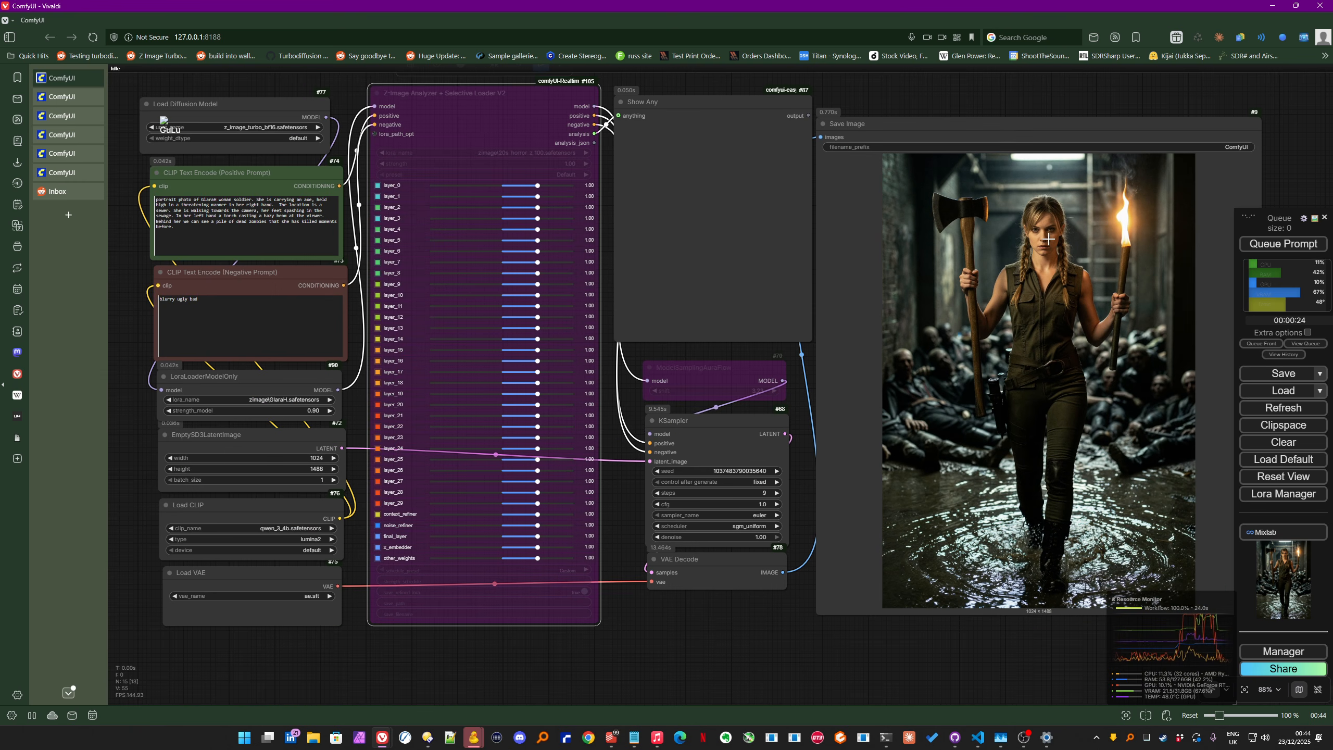
Step: Re-enable the bypassed Z-Image Analyzer + Selective Loader V2 node
mouse_move(495, 90)
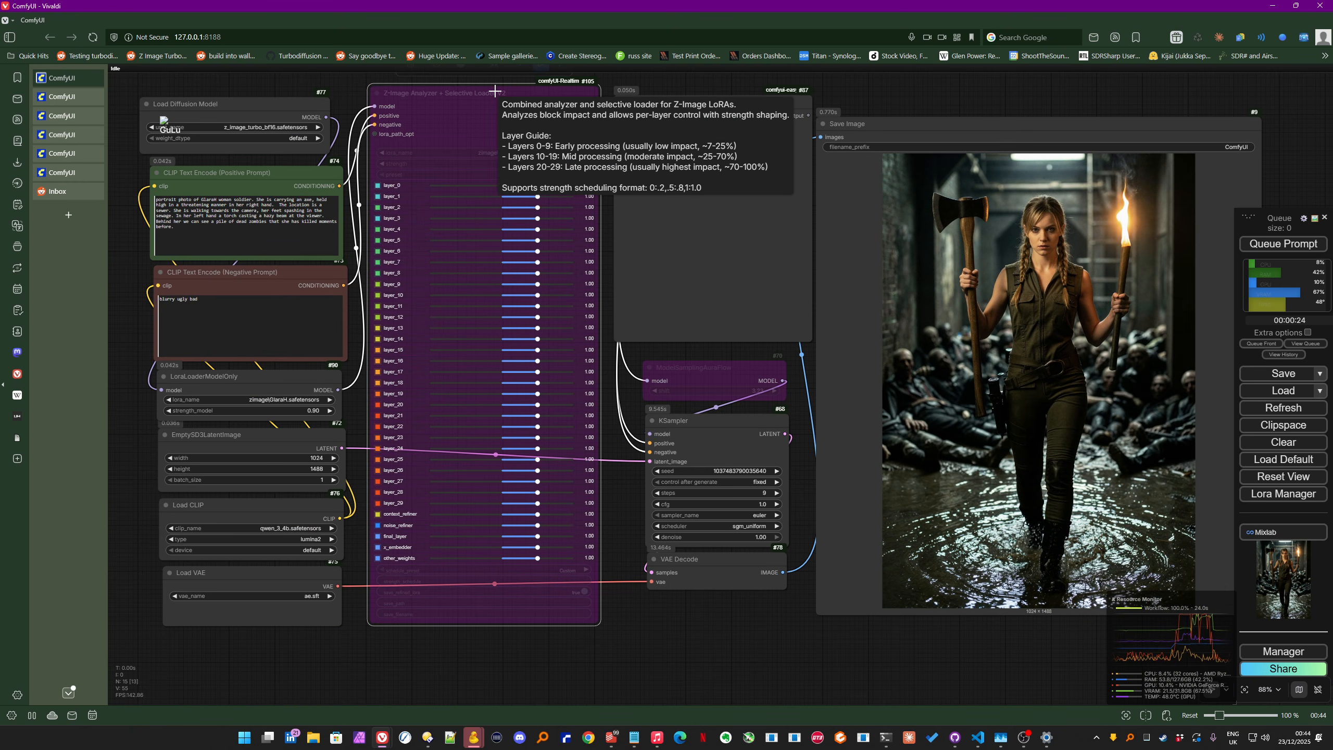
key("ctrl+b")
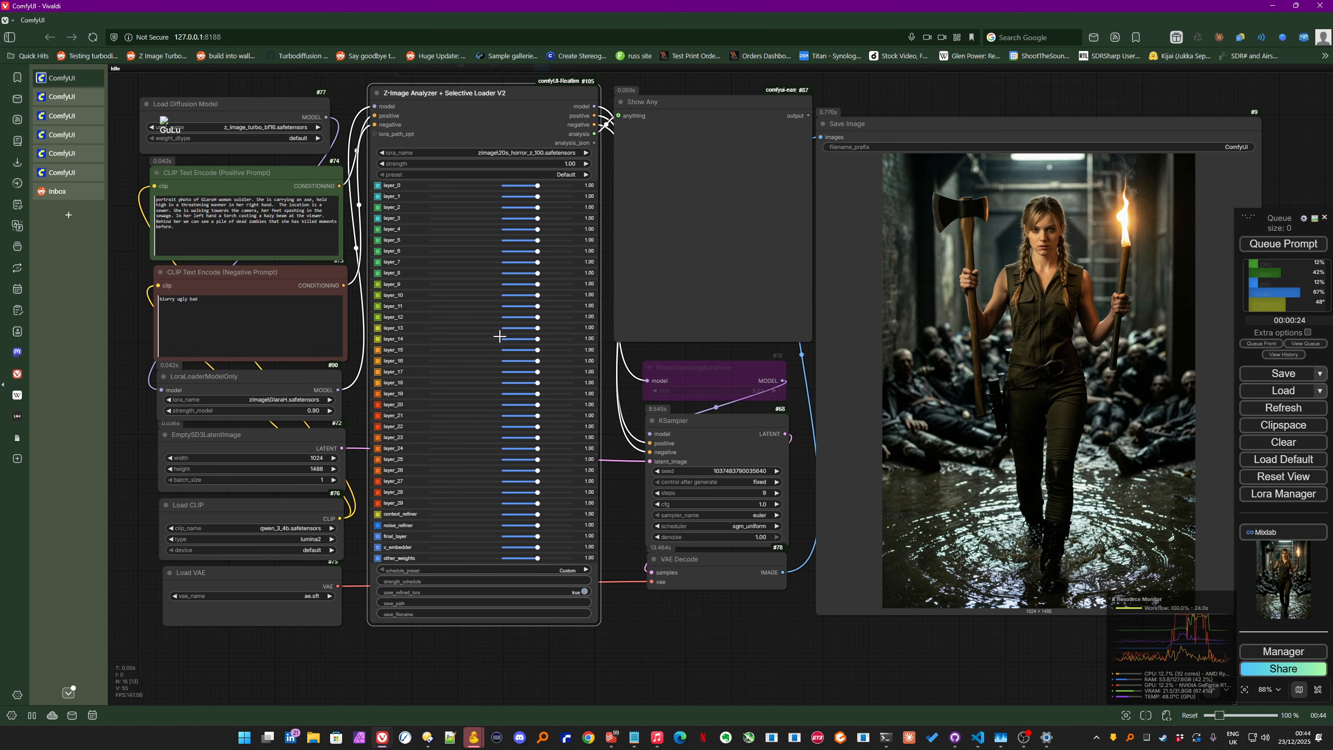
Step: Try the Face Priority Aggressive (14-25) preset on the analyzer node and restore the Default preset
left_click(560, 174)
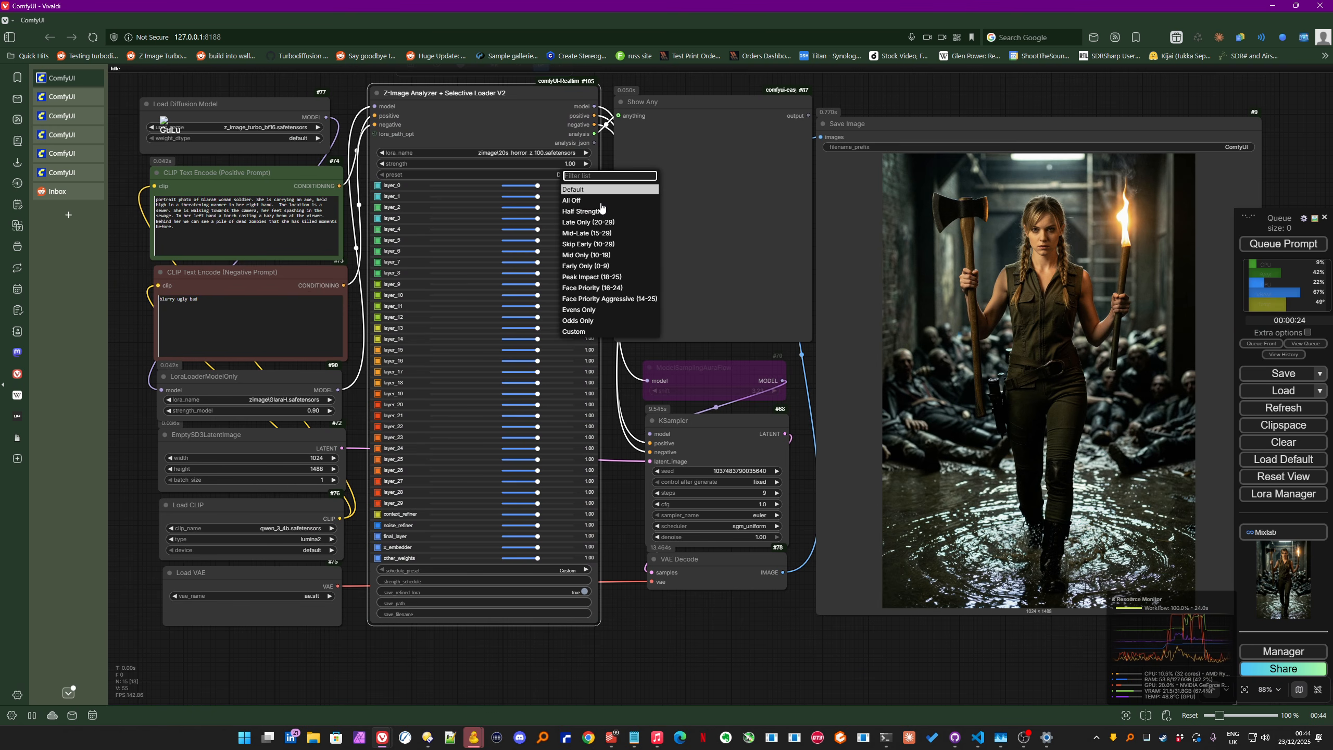
left_click(607, 298)
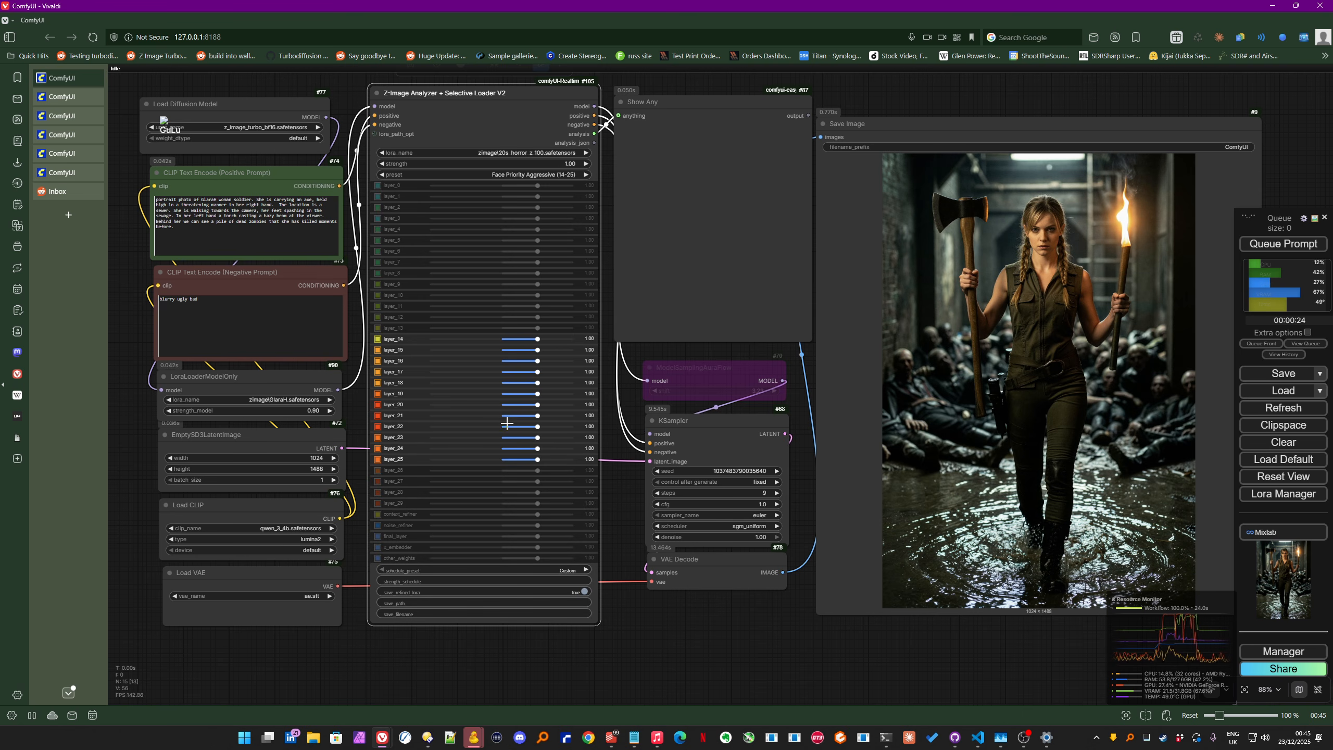
left_click(557, 179)
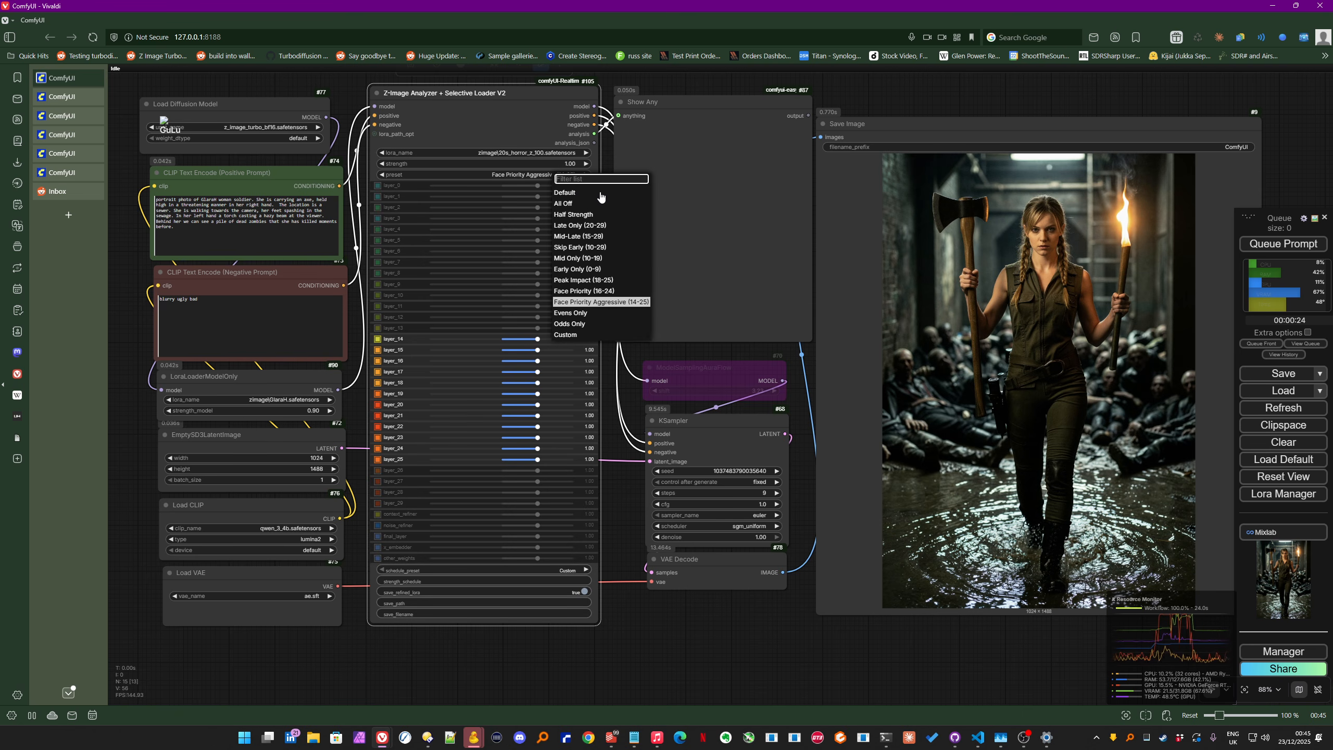
left_click(581, 194)
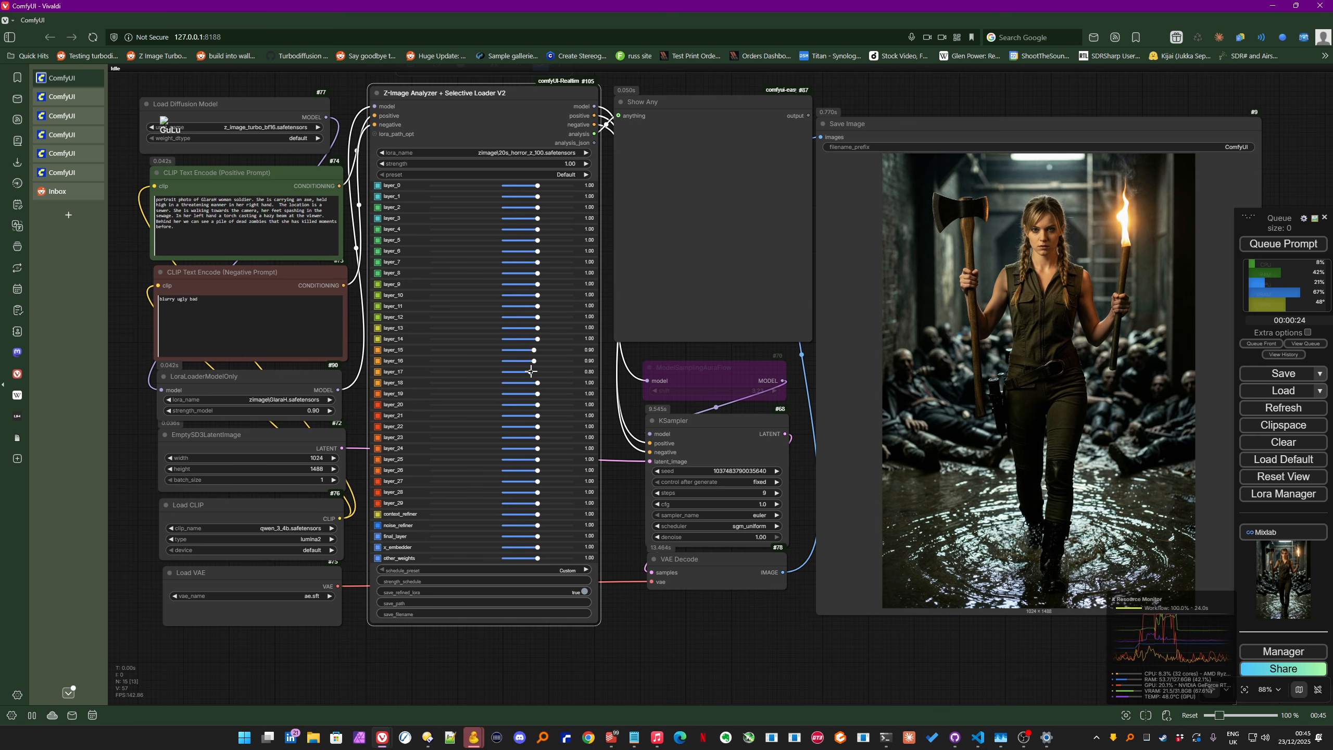
Step: Lower the strengths of layer_15 to layer_24 to about 0.70–0.90 and generate the image
left_click_drag(534, 393, 530, 405)
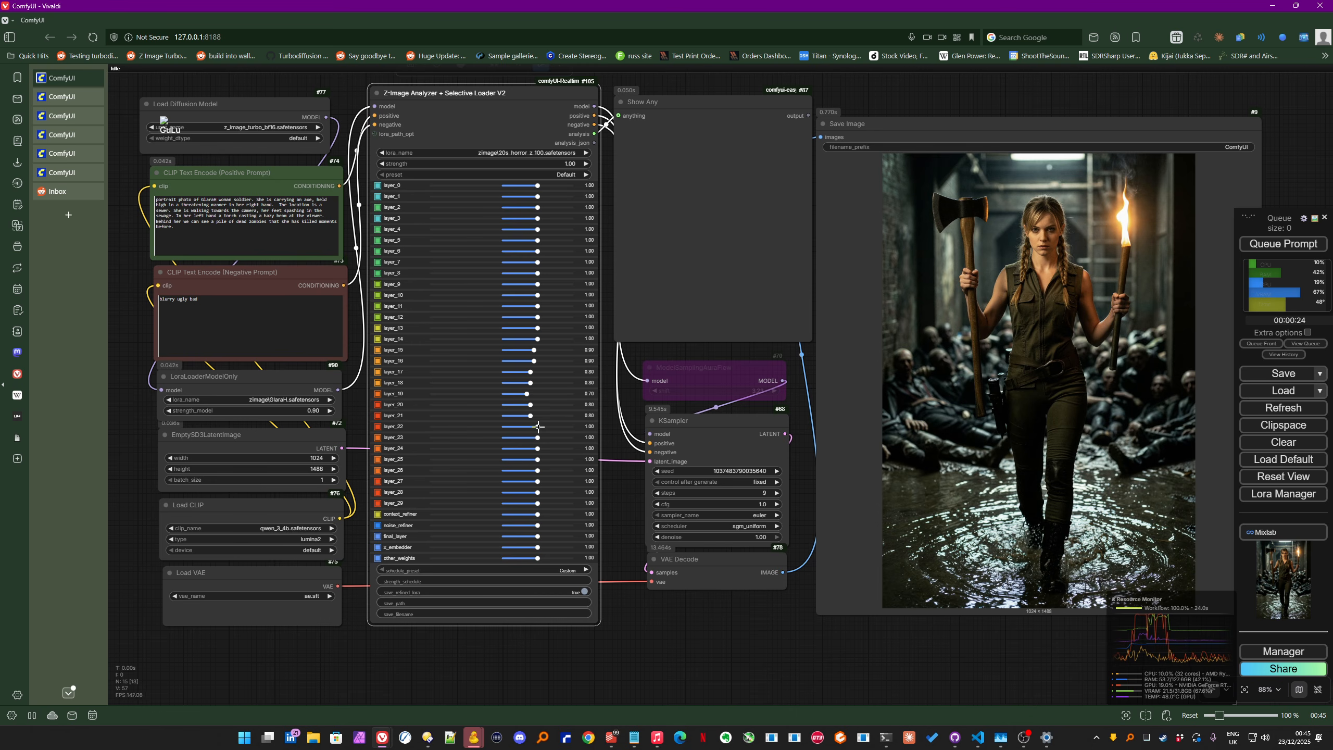
left_click_drag(538, 443, 527, 447)
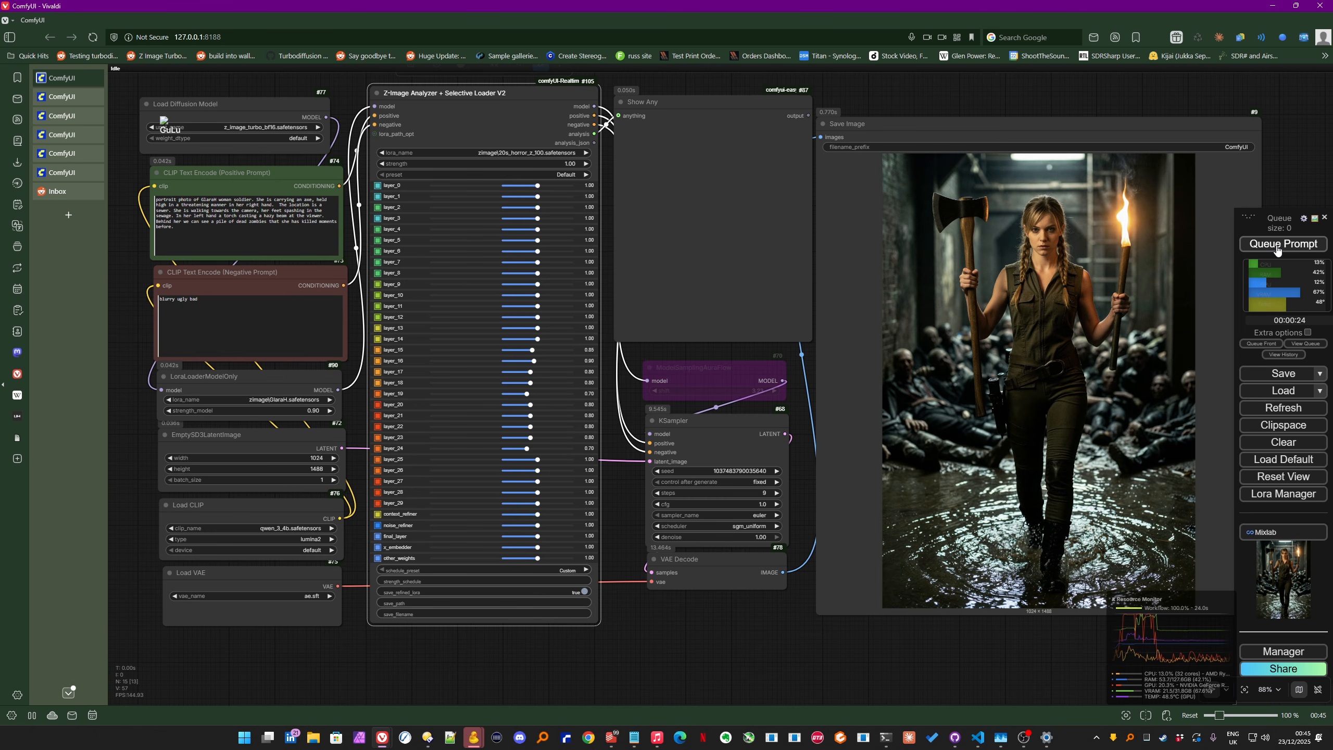
left_click(1277, 245)
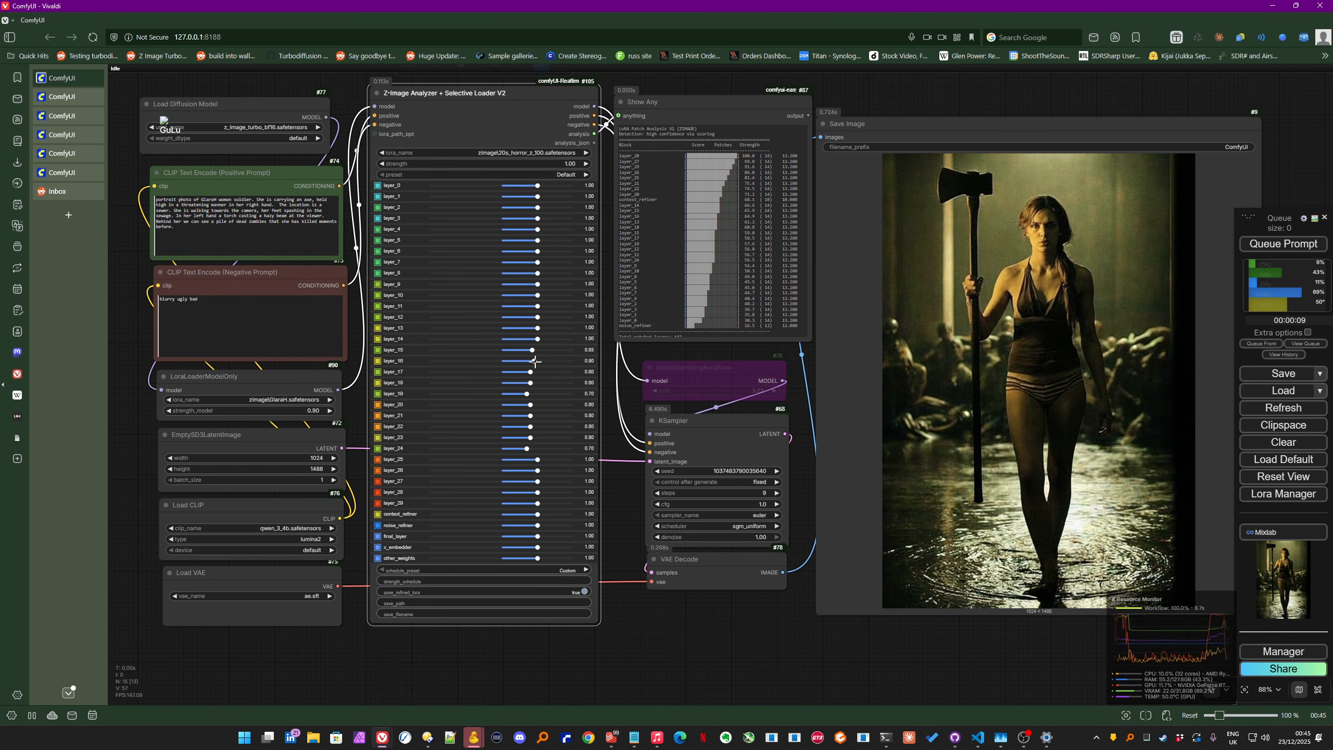
Step: Reduce the strengths of layer_16 to layer_24 further to about 0.60–0.75 and regenerate the image
left_click_drag(531, 362, 529, 438)
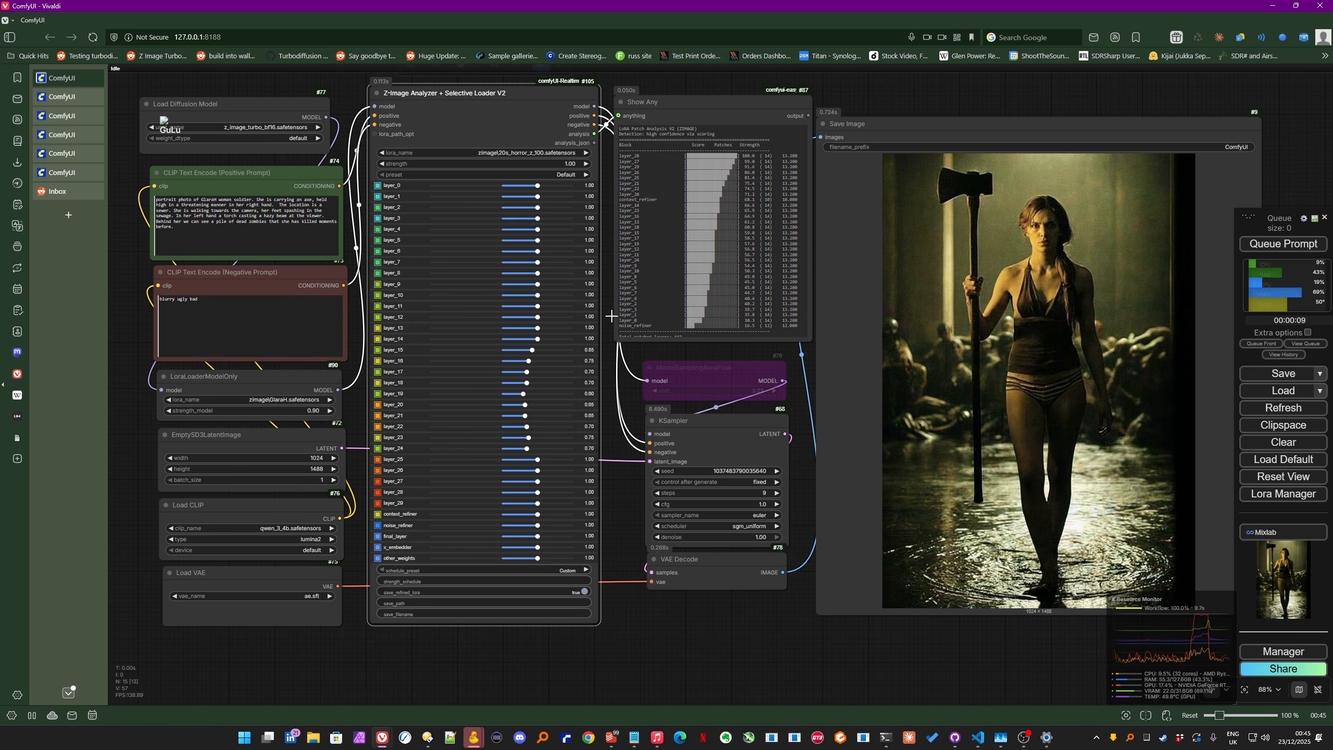
left_click(1313, 245)
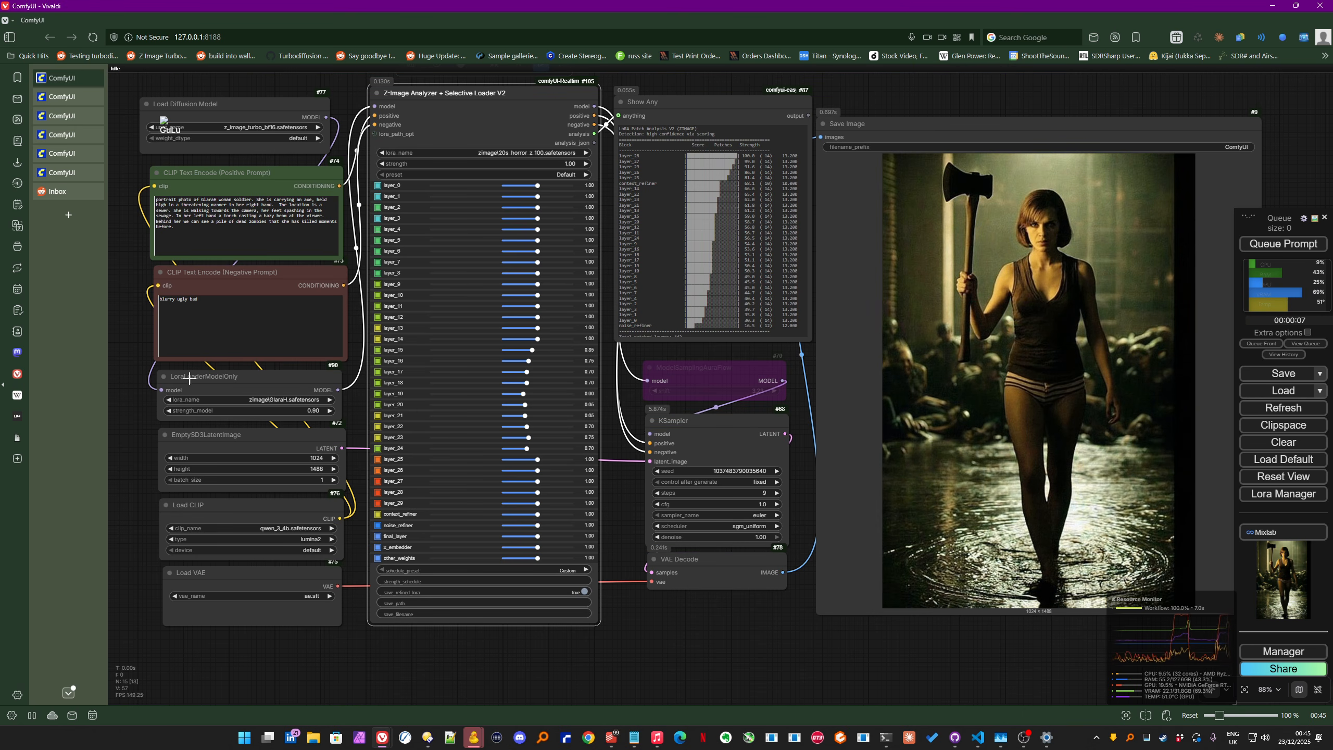
Step: Set layer_15, layer_18 and layer_23 to 0.60 and layer_21, layer_22 and layer_24 to 0.55, and regenerate the image
left_click_drag(532, 351, 523, 351)
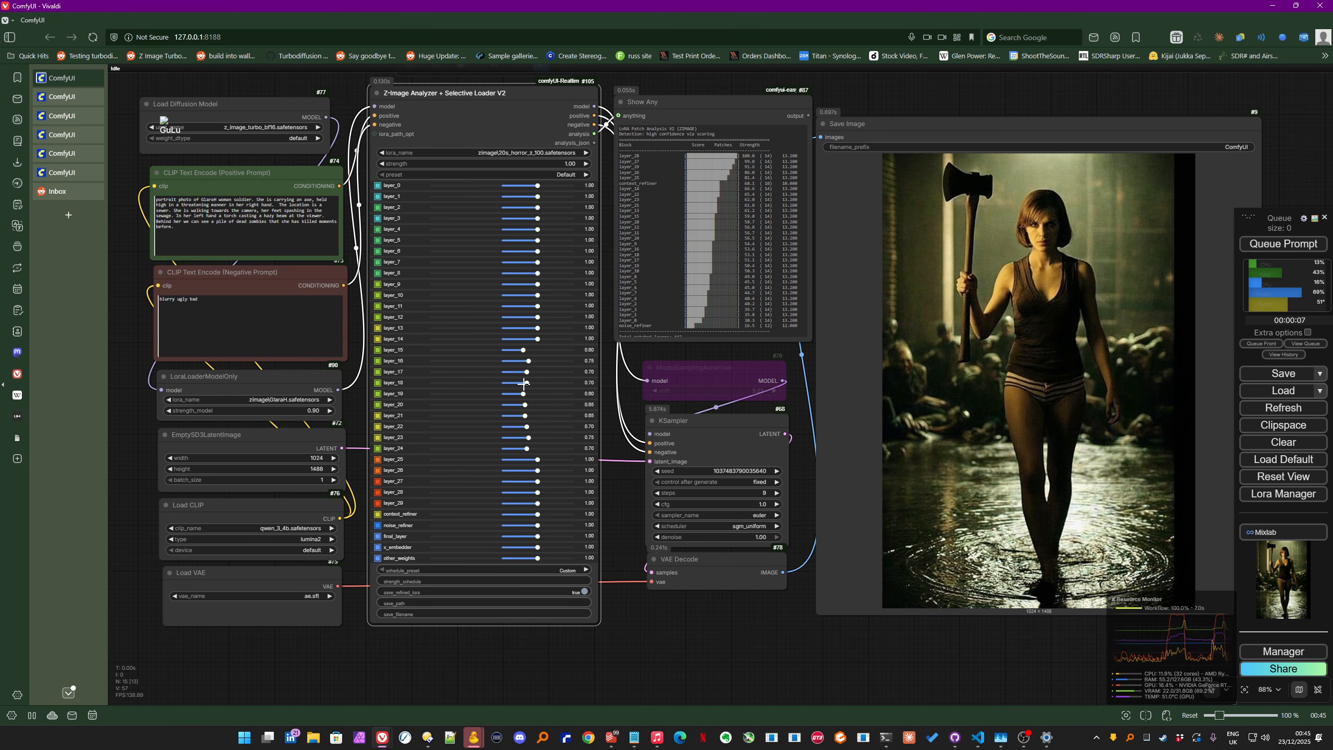
mouse_move(525, 416)
left_mouse_down()
mouse_move(521, 446)
mouse_move(521, 426)
left_mouse_up()
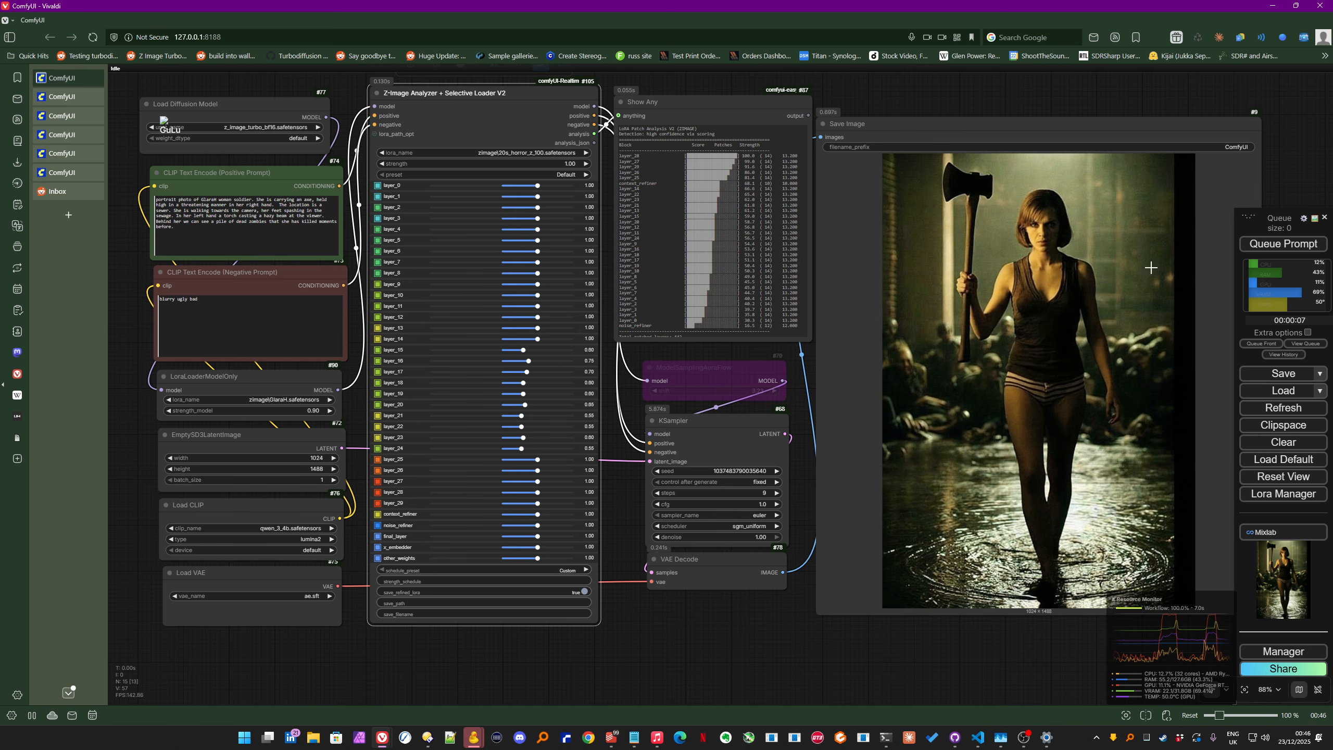
left_click(1276, 250)
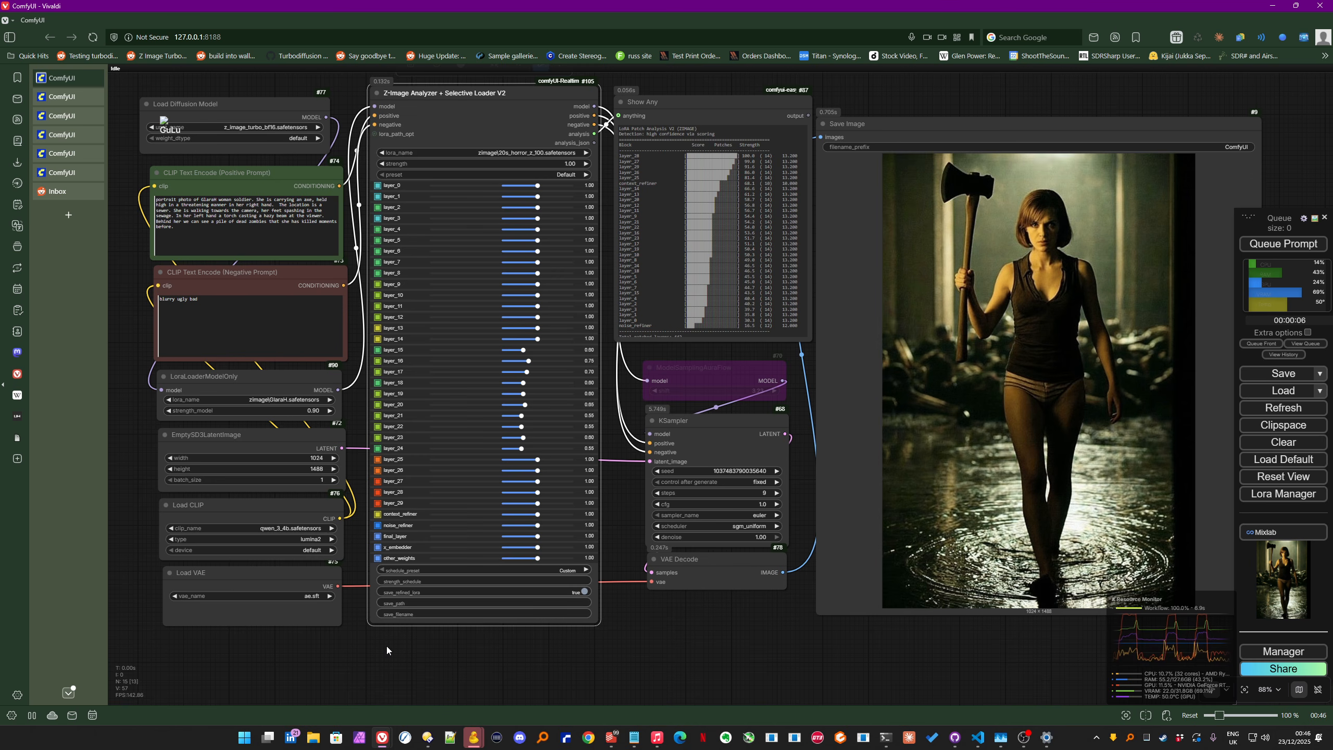
Step: Set the analyzer node's schedule_preset to High Start → Cut Low and inspect the strength_schedule values it fills in
scroll(387, 647, "up", 2)
scroll(415, 658, "up", 1)
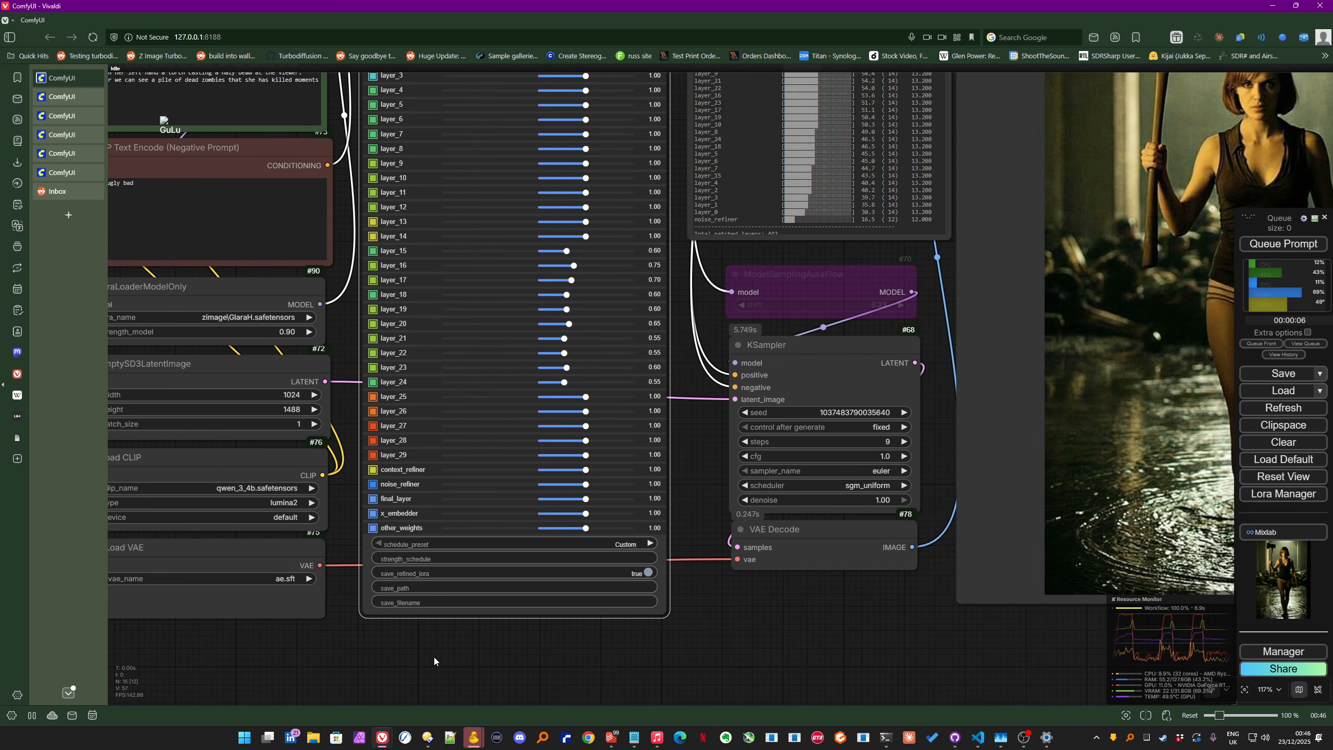
scroll(434, 656, "up", 2)
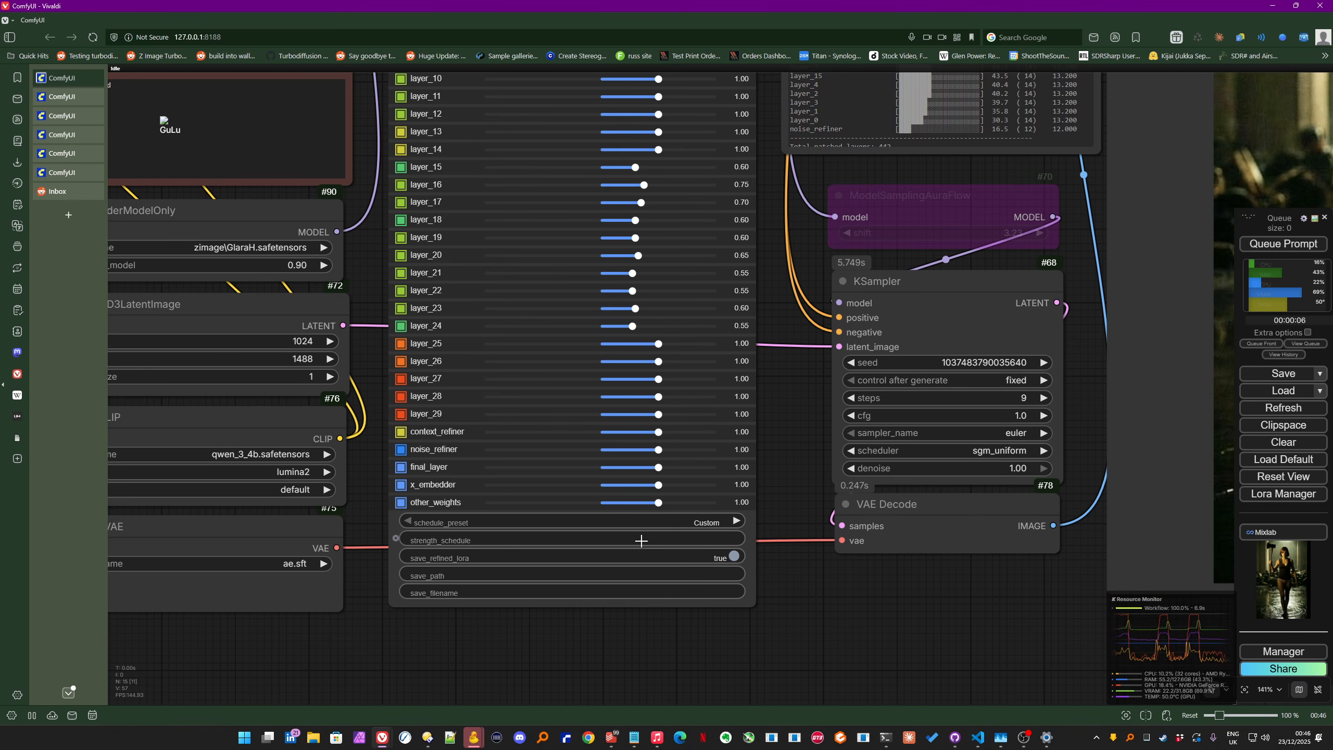
left_click(694, 521)
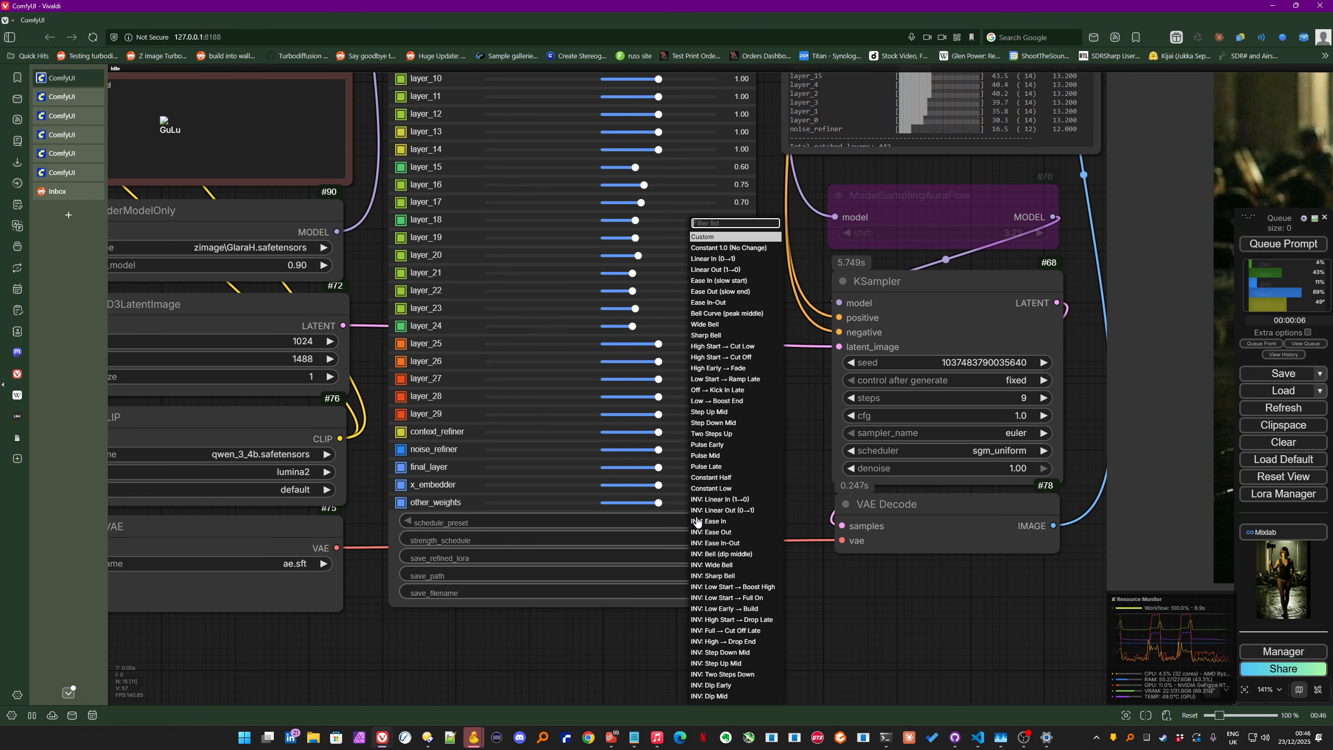
left_click(727, 347)
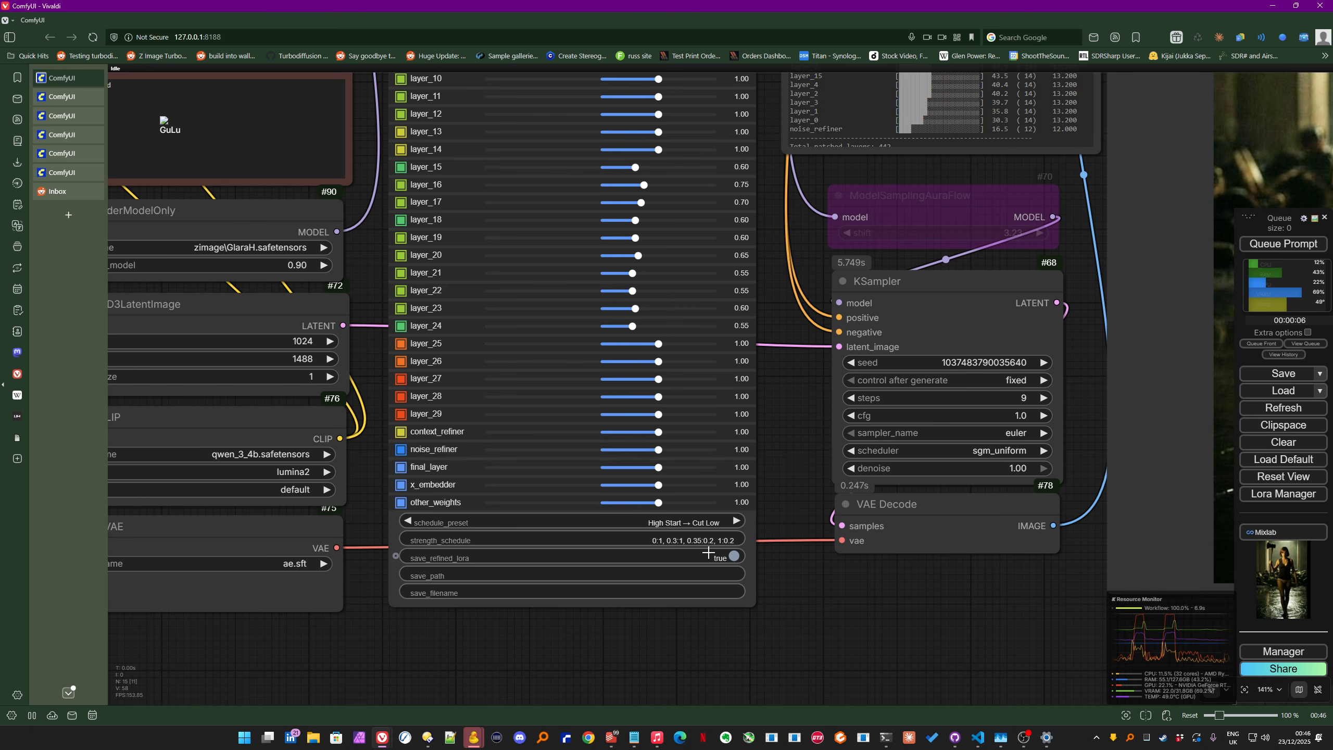
scroll(674, 550, "up", 2)
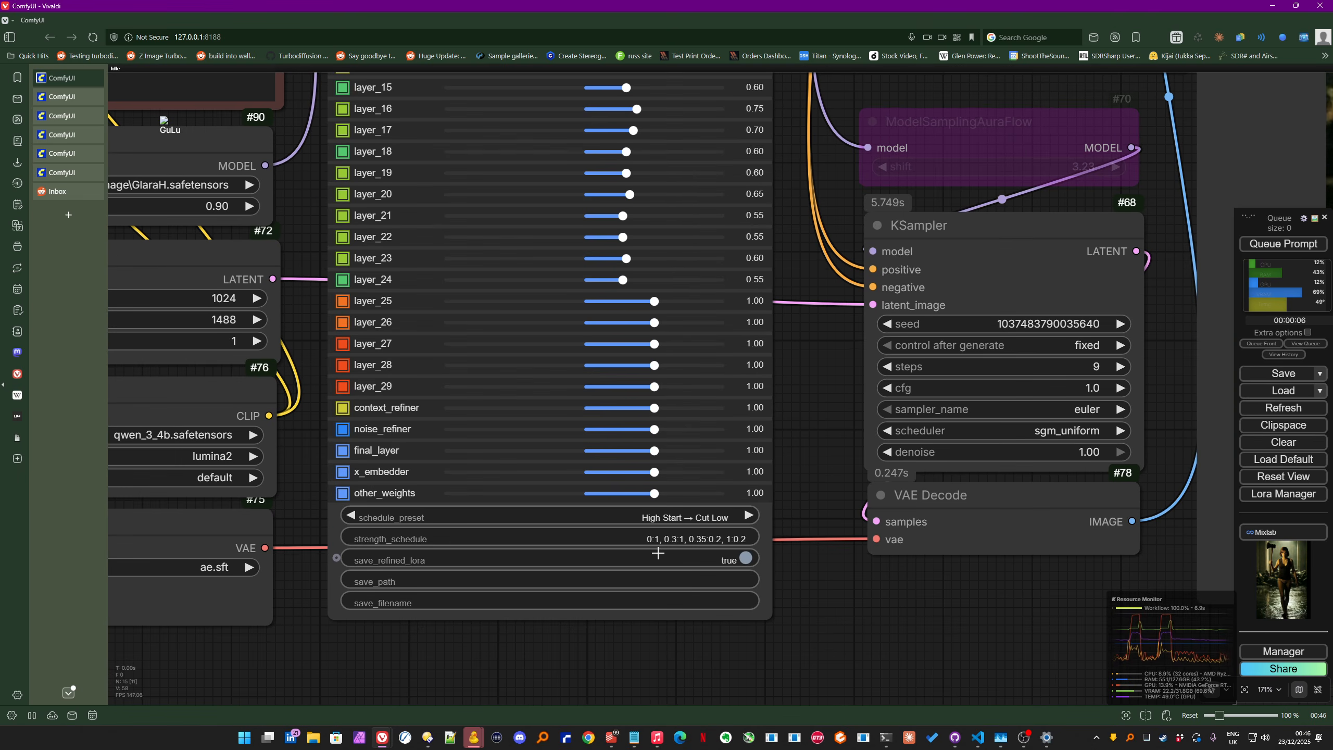
scroll(658, 552, "up", 1)
scroll(649, 549, "up", 11)
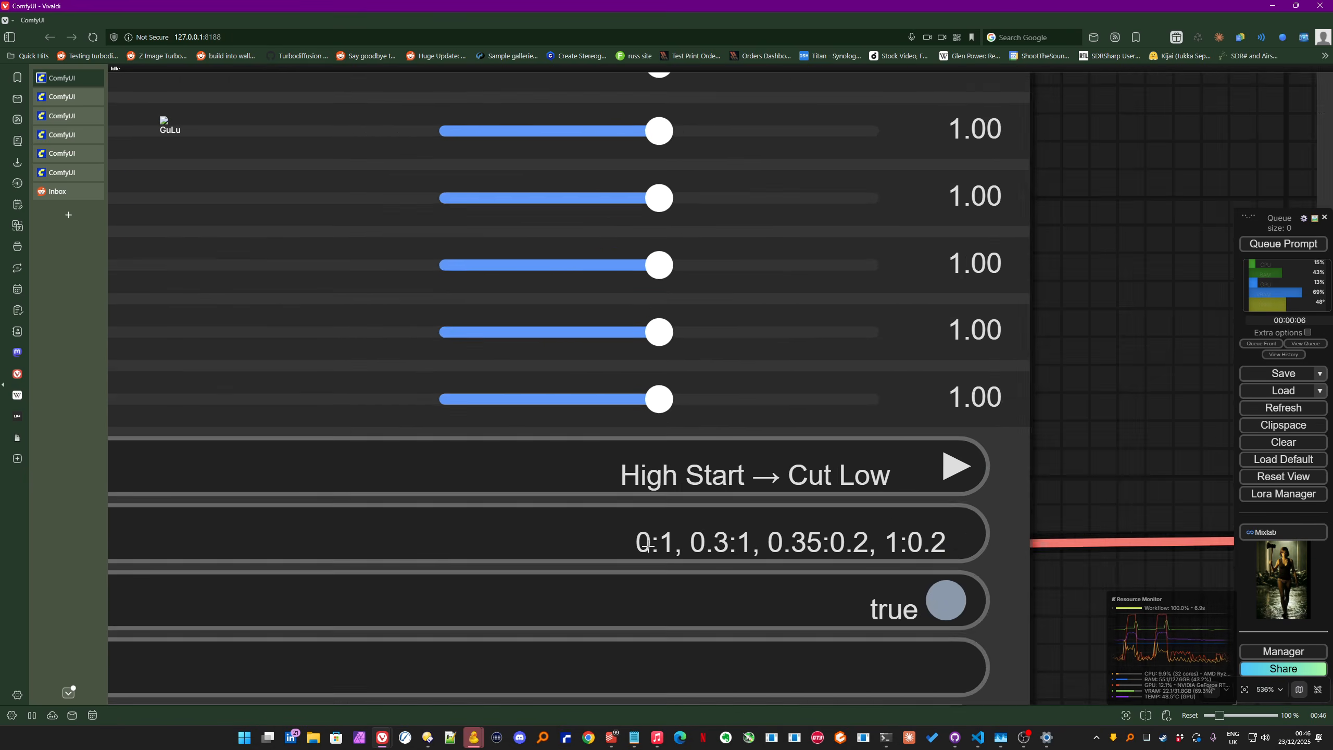
Step: Generate the image with the High Start → Cut Low schedule and inspect the woman's likeness in the result
scroll(649, 547, "up", 6)
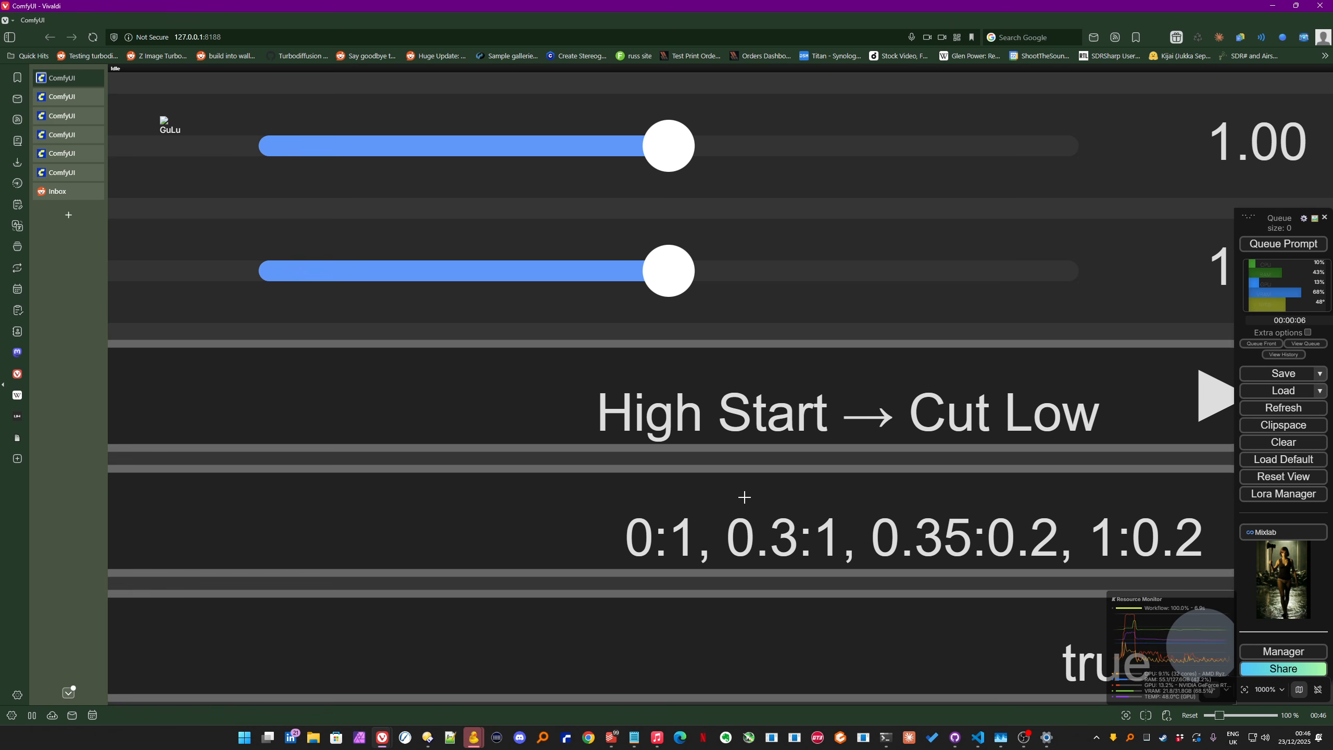
scroll(744, 496, "down", 5)
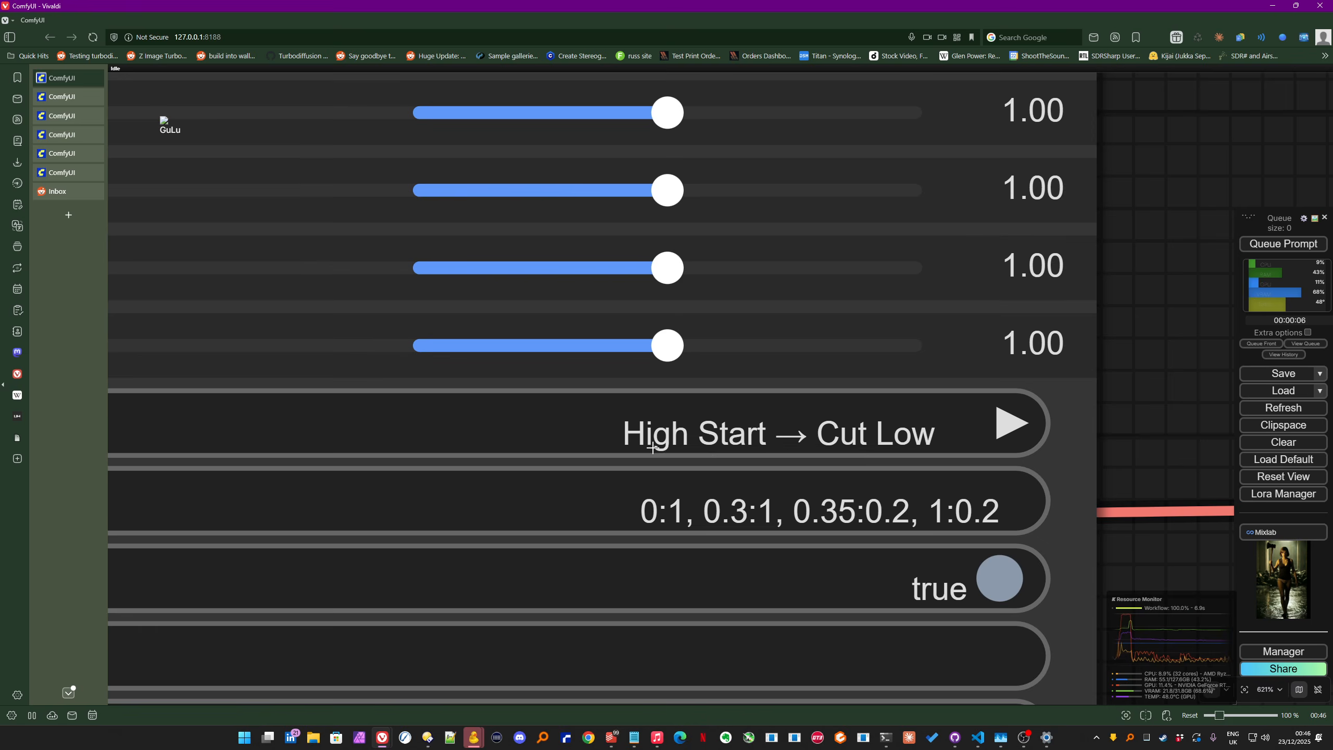
scroll(652, 447, "down", 10)
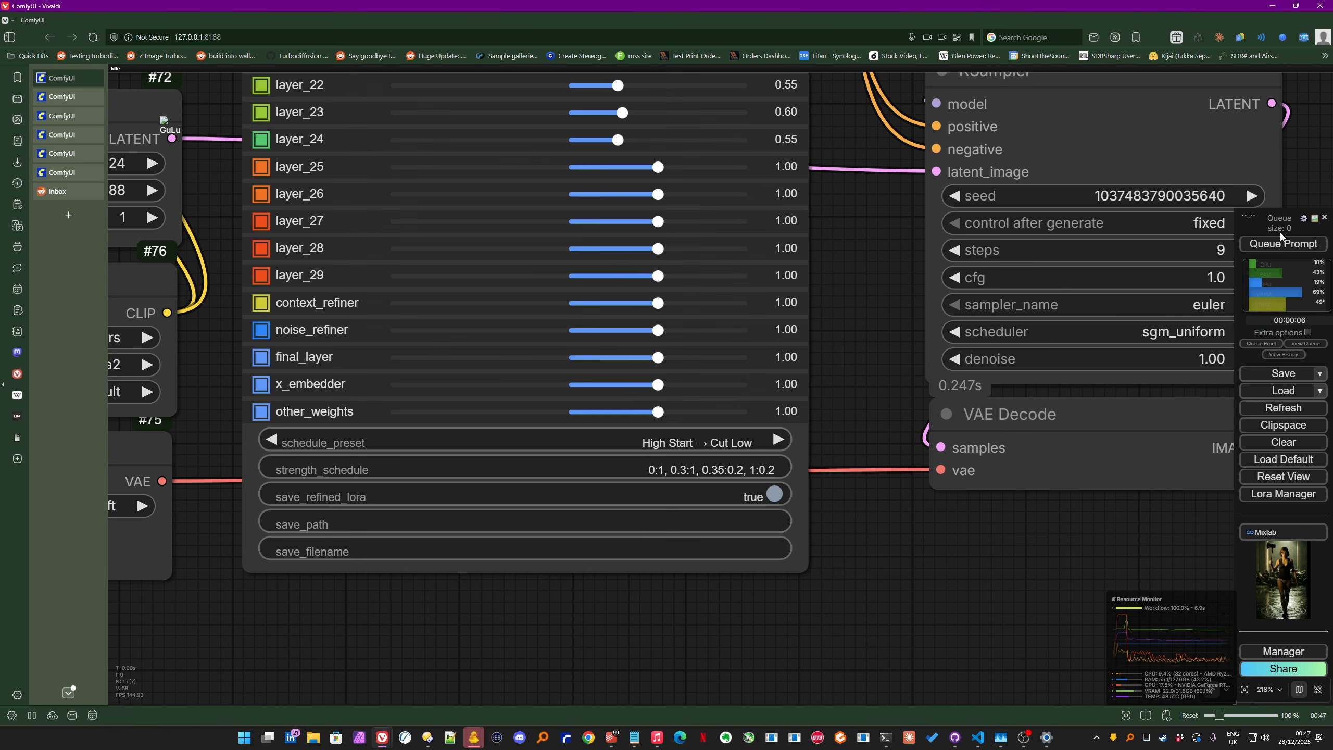
left_click(1280, 245)
scroll(815, 443, "down", 5)
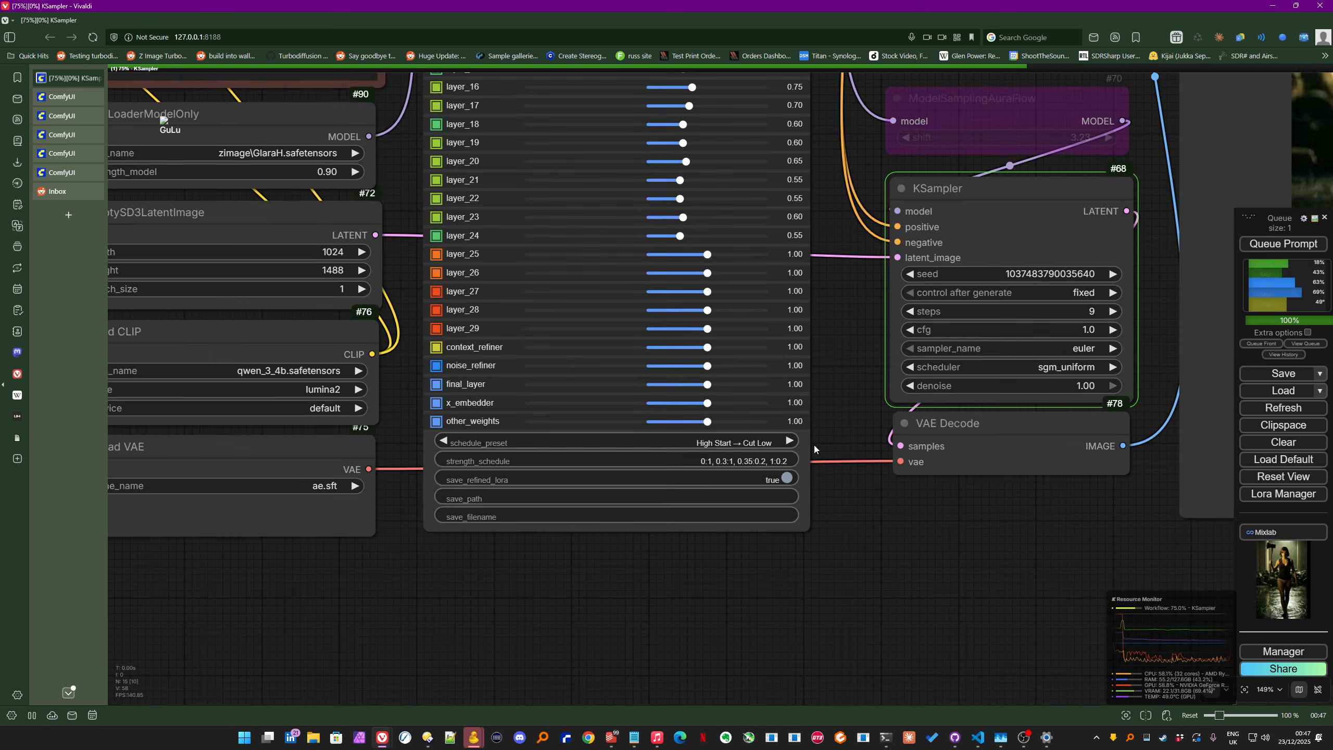
left_click_drag(819, 542, 681, 604)
scroll(679, 603, "down", 1)
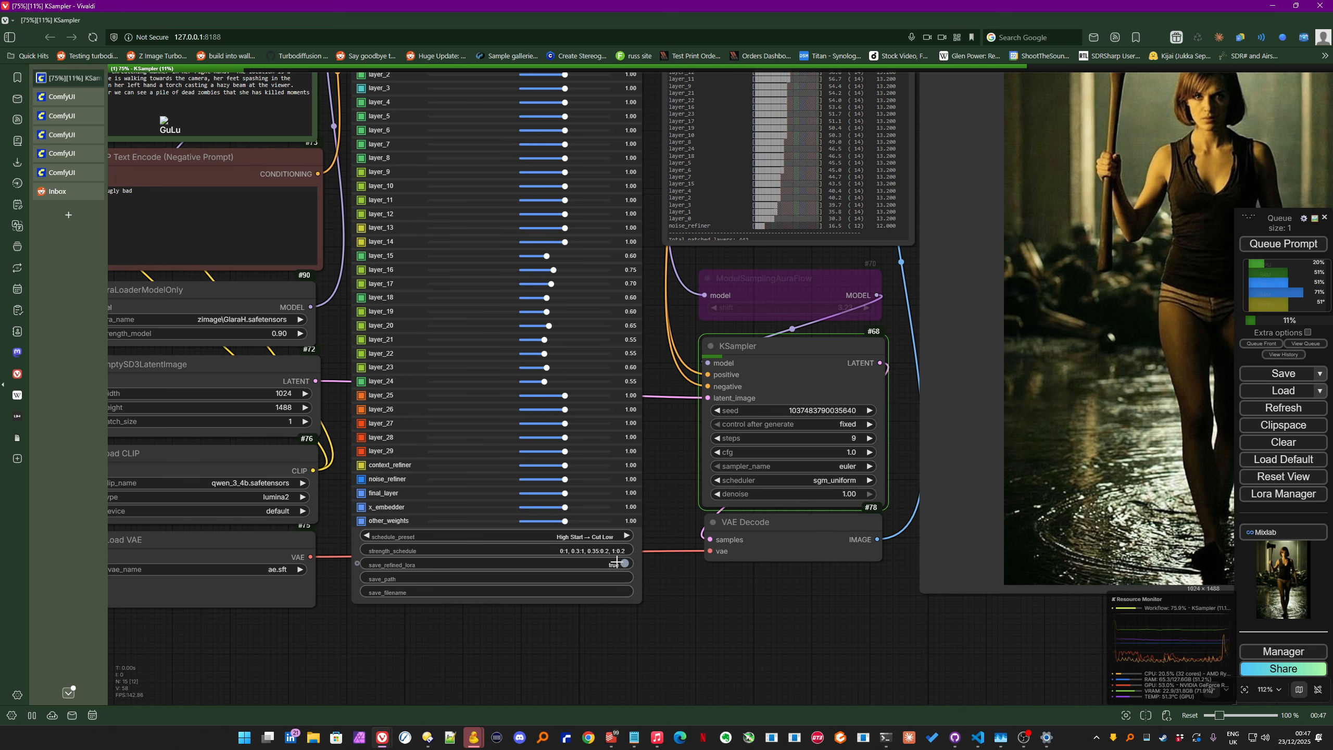
scroll(698, 612, "down", 3)
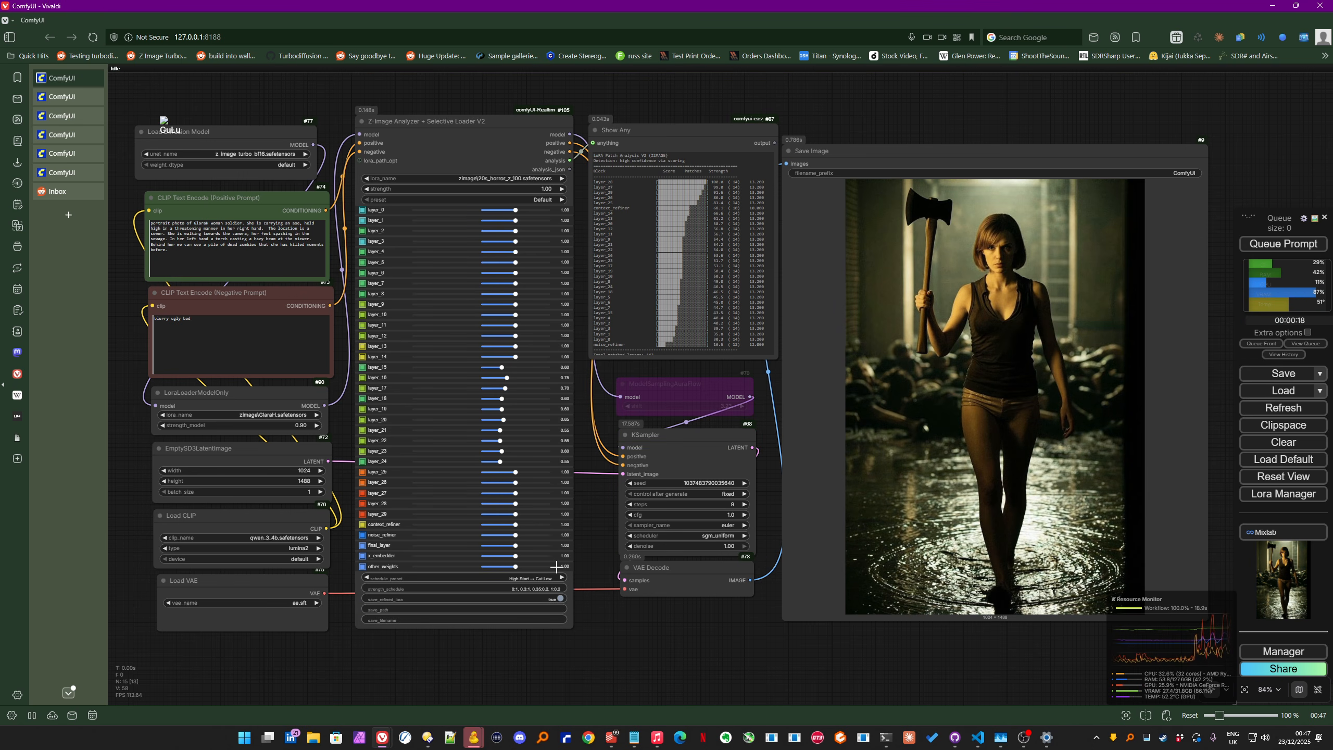
scroll(1011, 288, "up", 7)
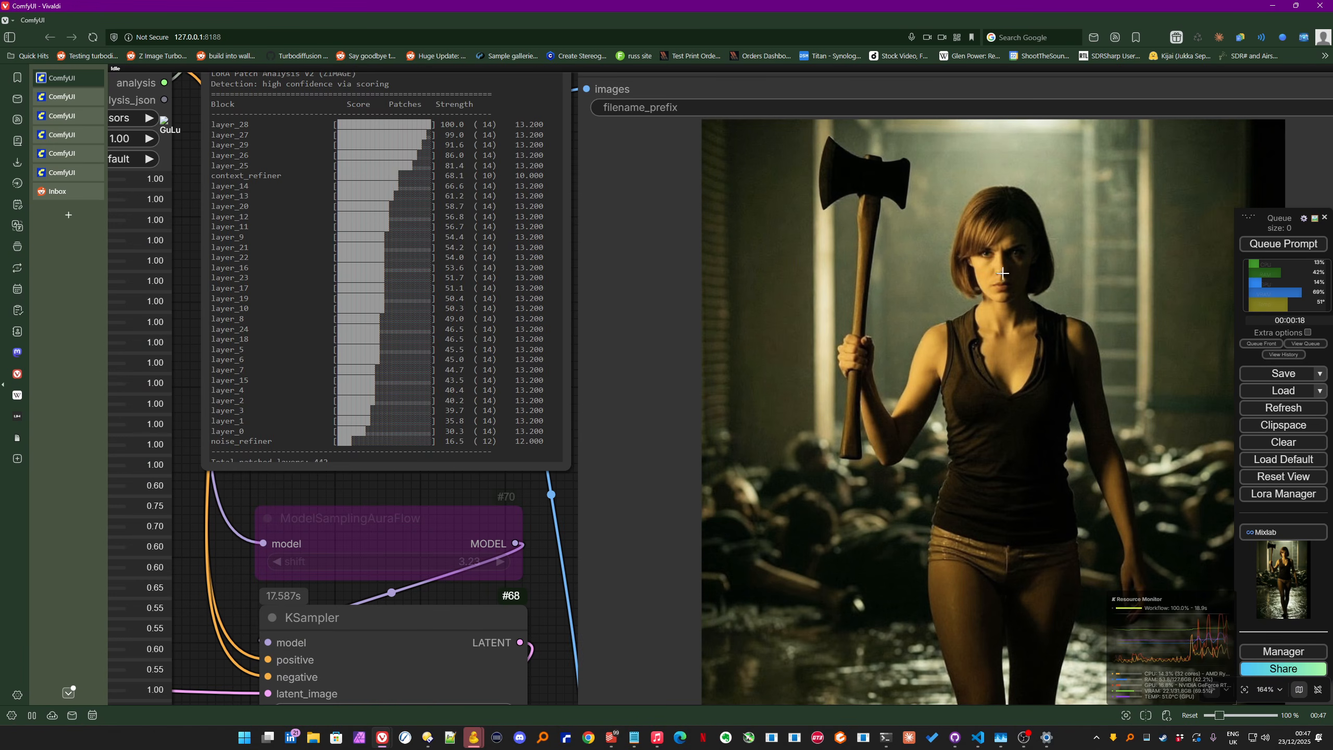
scroll(1010, 252, "down", 8)
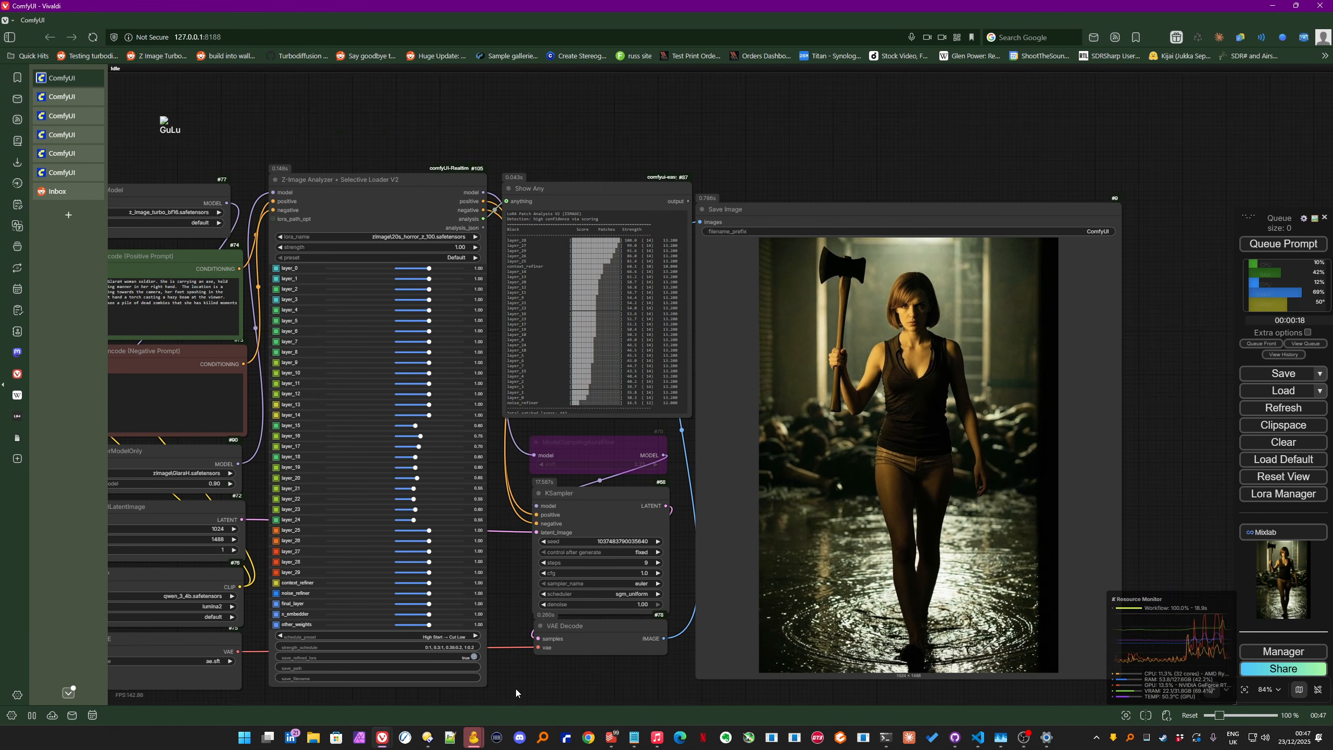
Step: Edit the analyzer node's strength_schedule so the strength at 0 is 1.5 and the strength at 0.35 is 0.1
scroll(513, 600, "up", 1)
scroll(513, 601, "up", 19)
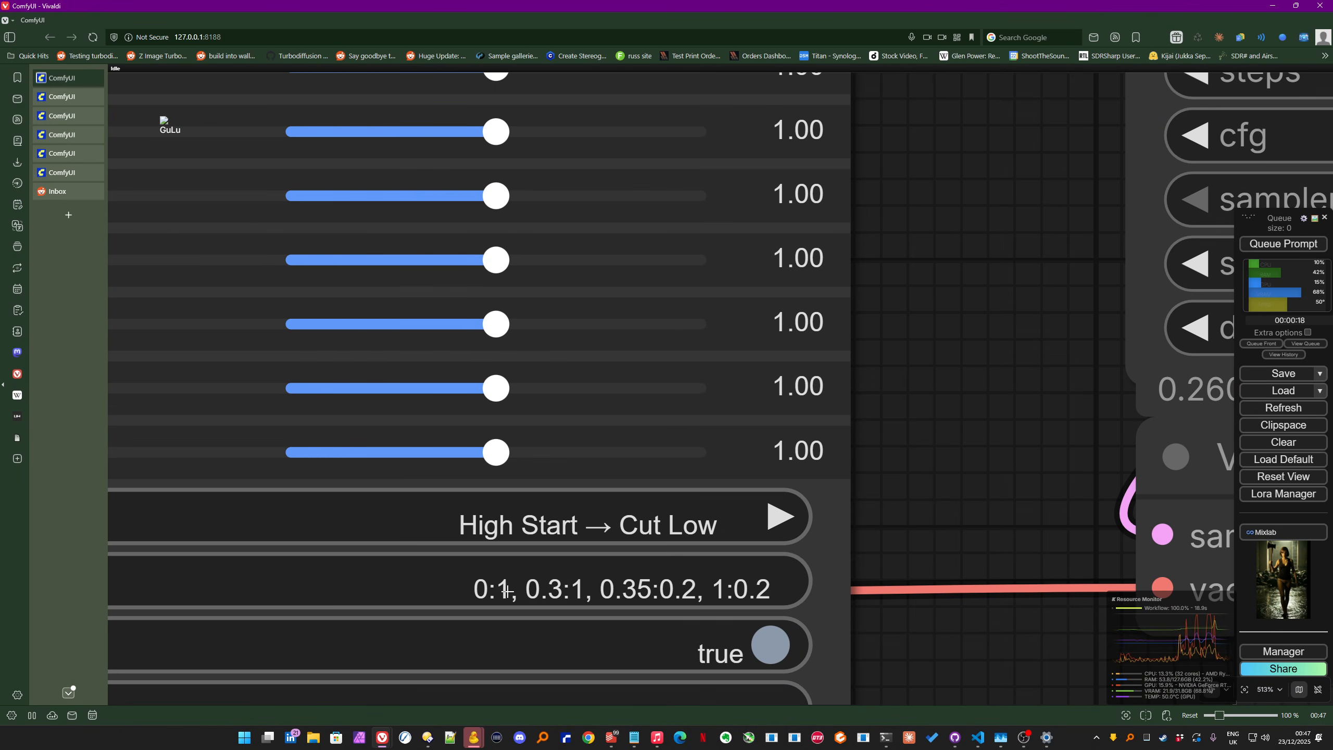
left_click(506, 591)
left_click(405, 595)
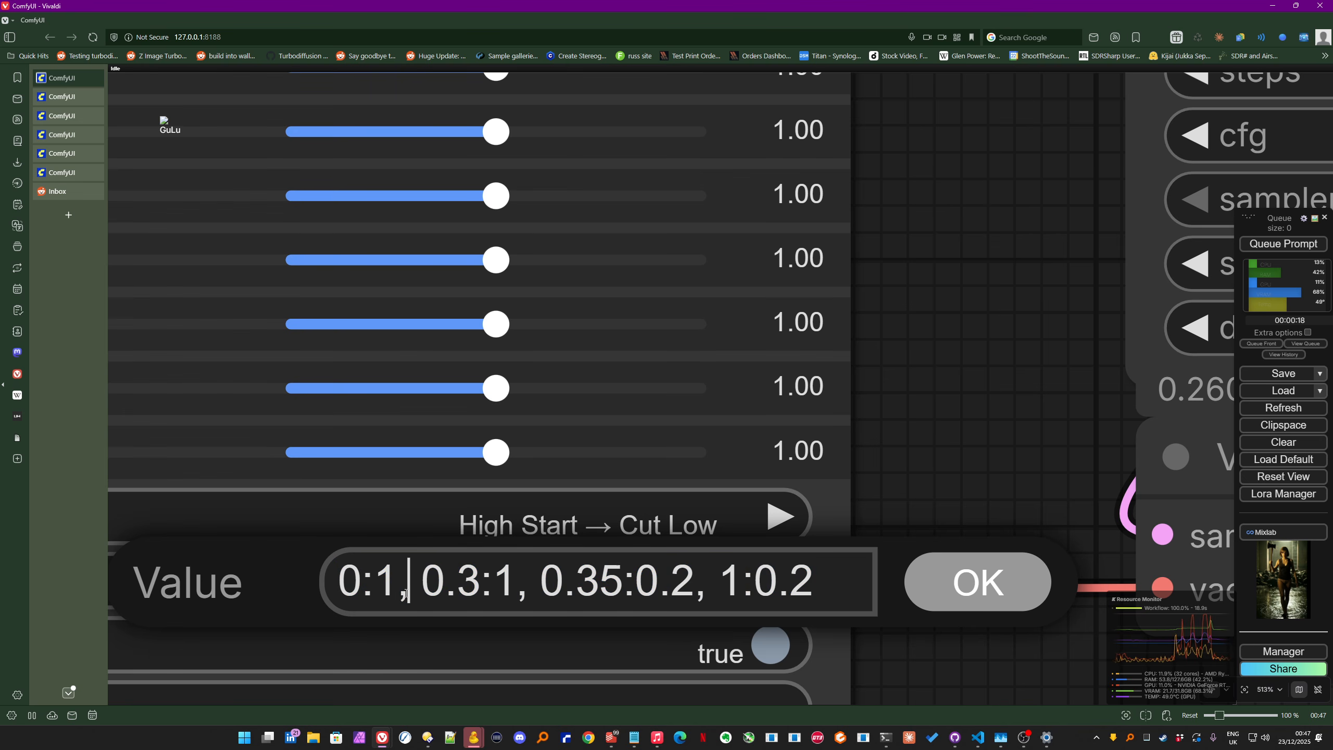
key("Left")
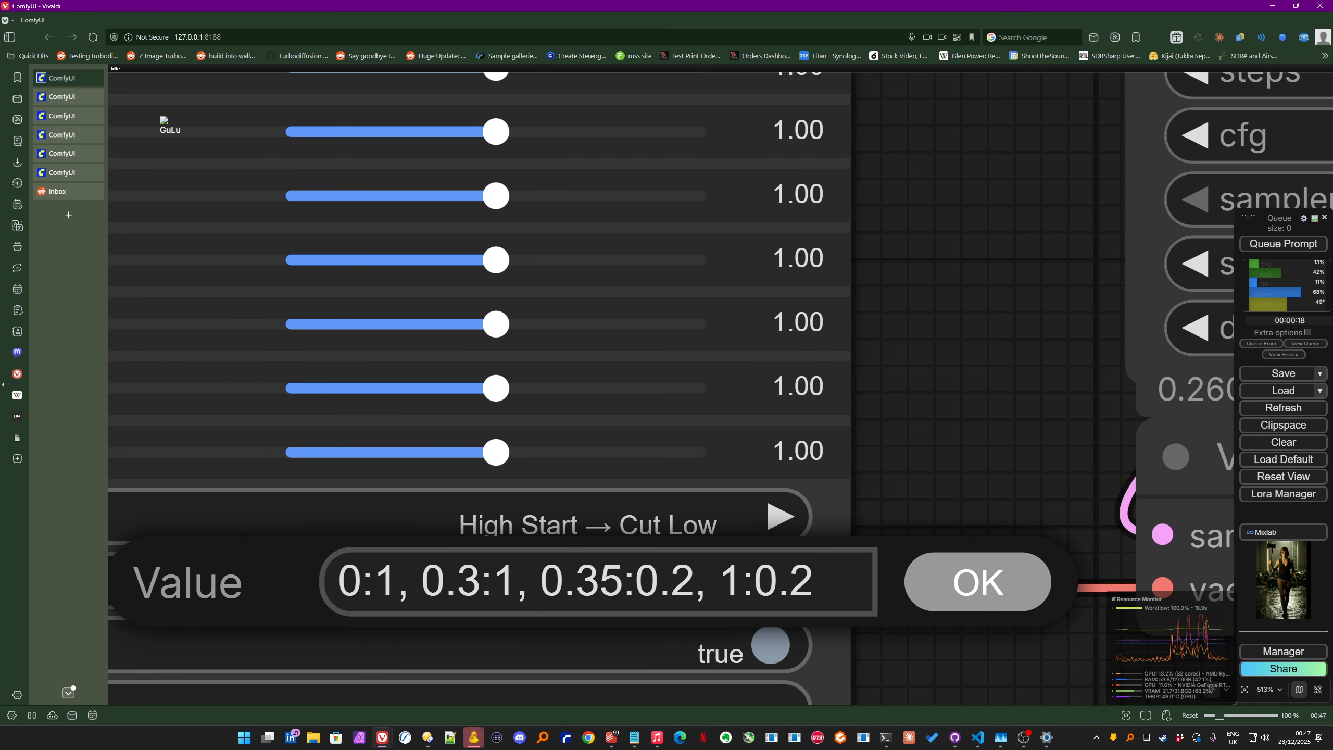
type(".5")
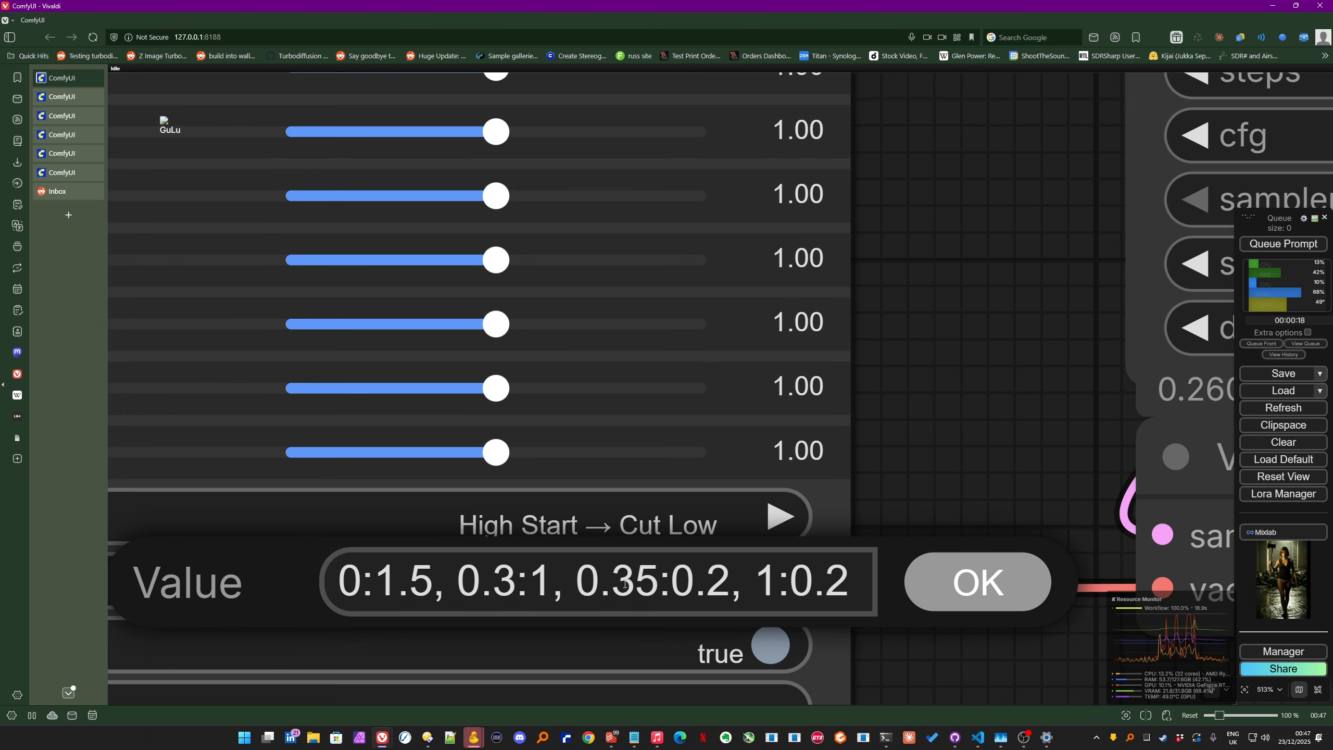
left_click(726, 585)
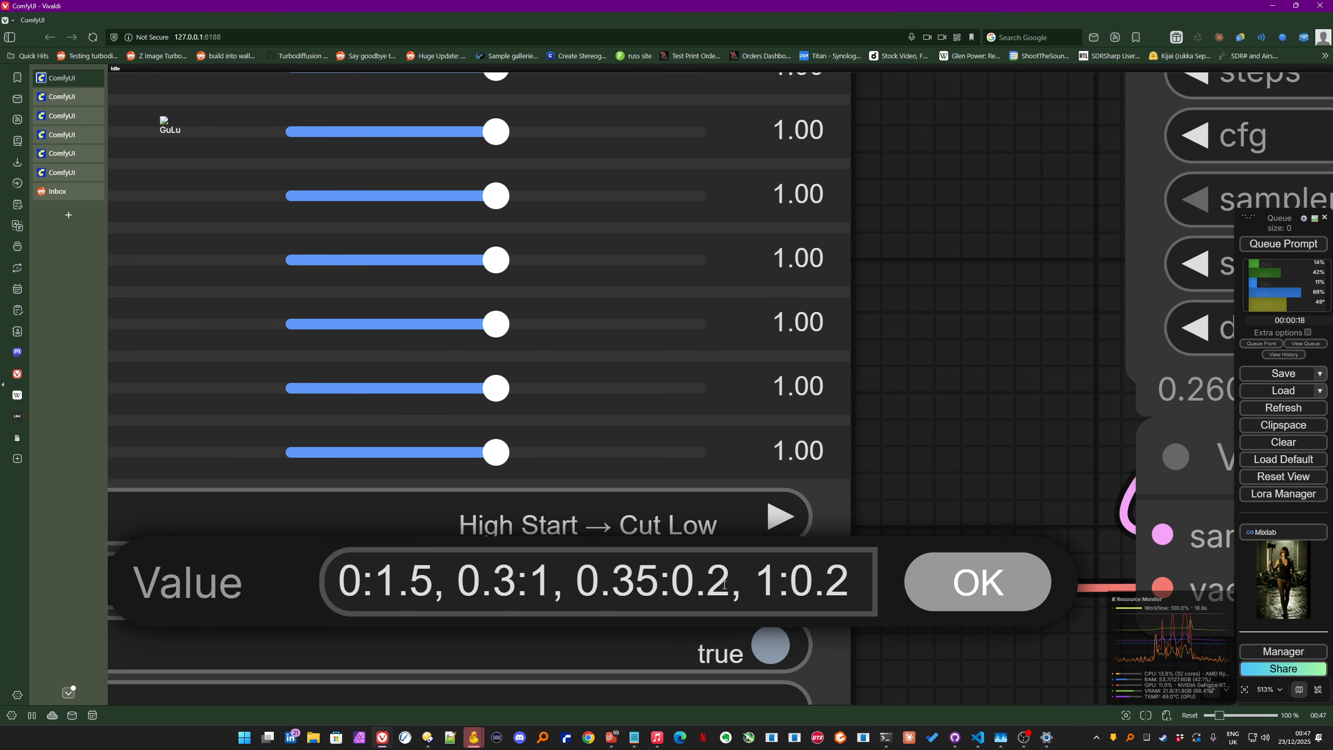
key("BackSpace")
type("1")
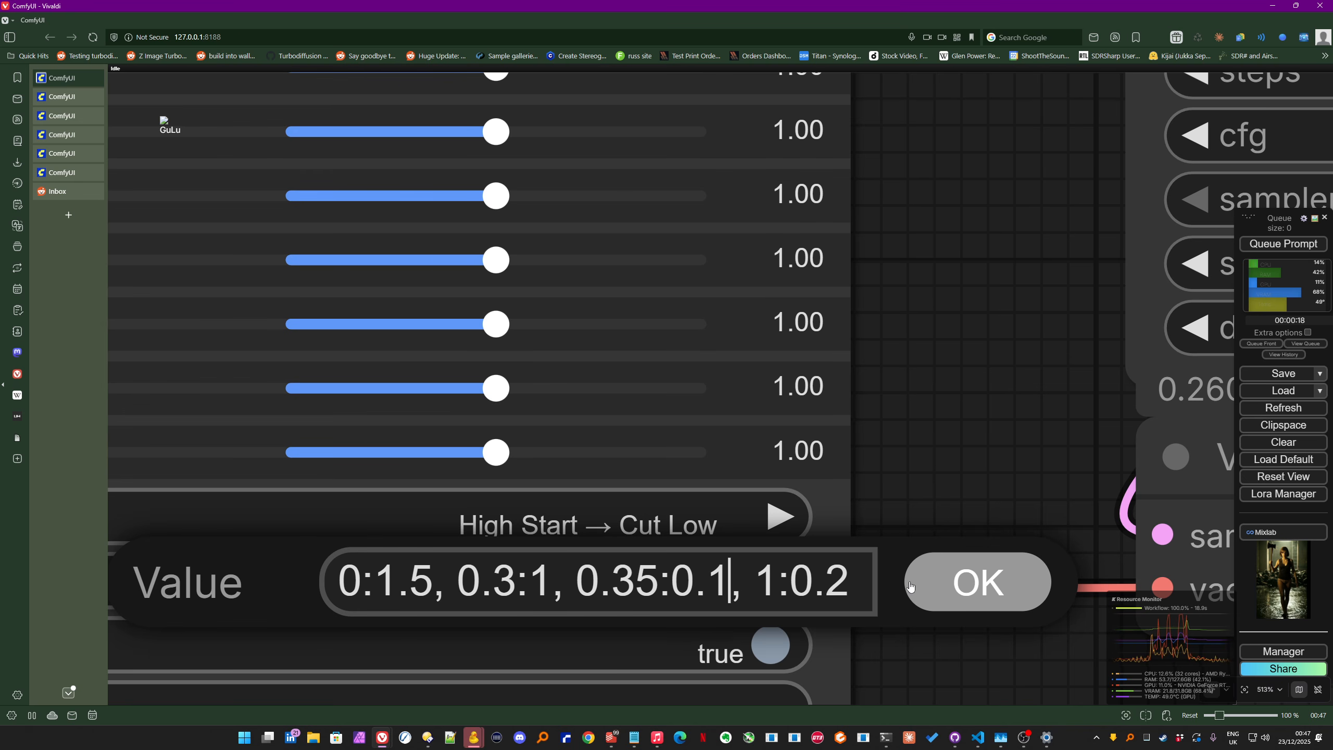
Step: Set the final strength at point 1 of the strength_schedule to 0 and apply the edited schedule
left_click(850, 586)
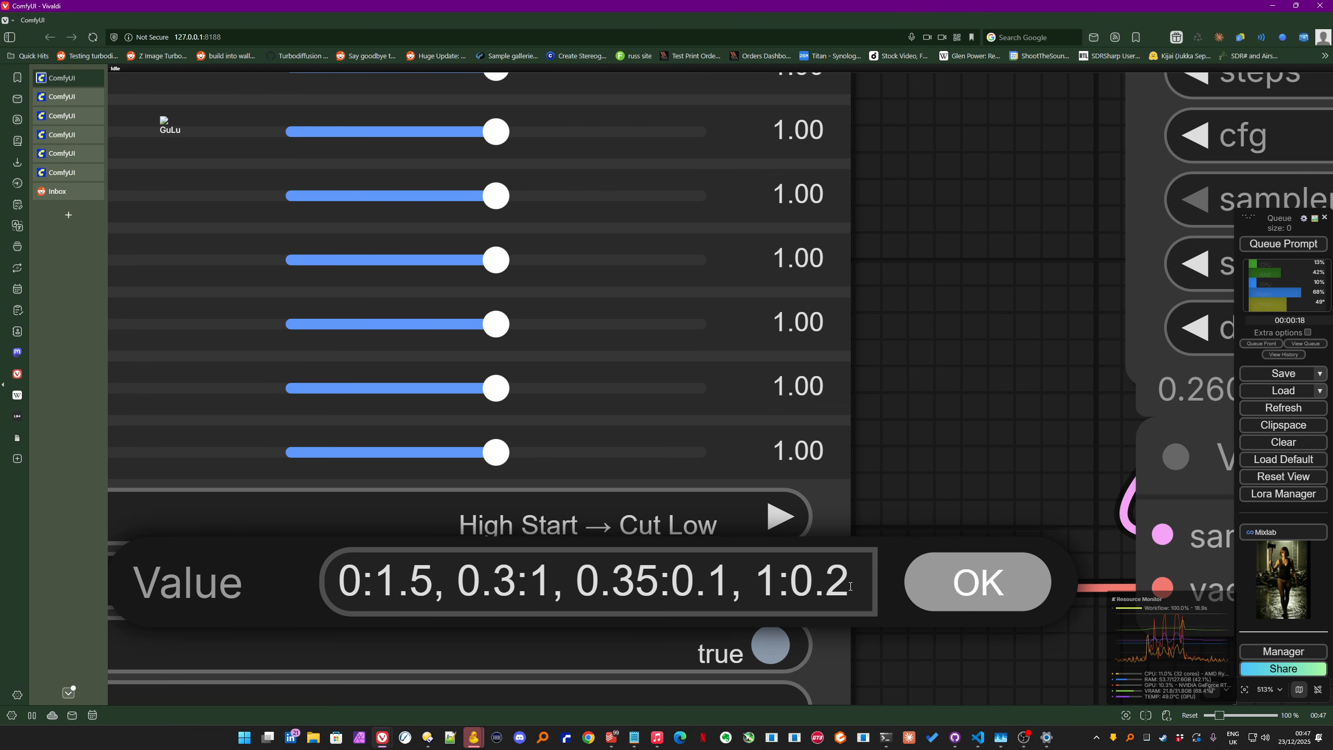
key("BackSpace")
type("1")
key("BackSpace")
key("BackSpace")
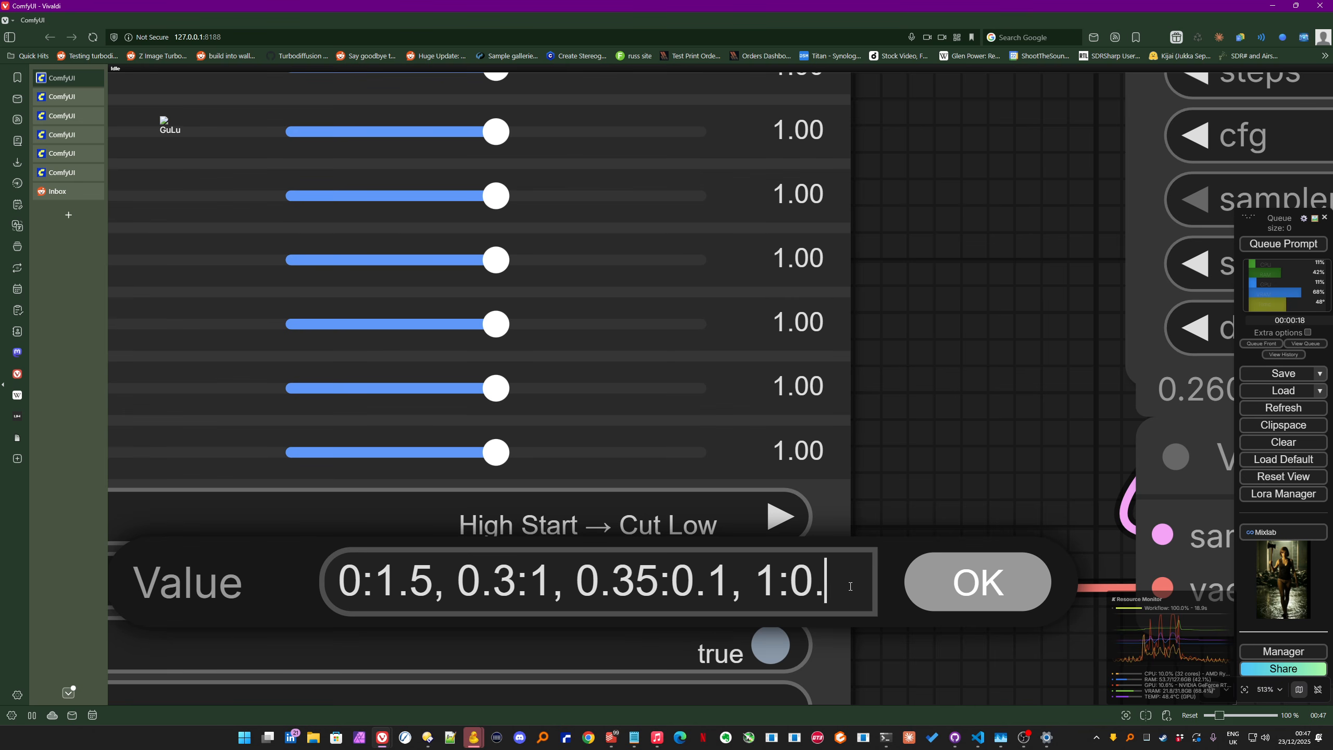
left_click(983, 577)
Step: Regenerate the image with the edited strength schedule and inspect the woman's face and the horror styling
scroll(933, 518, "down", 12)
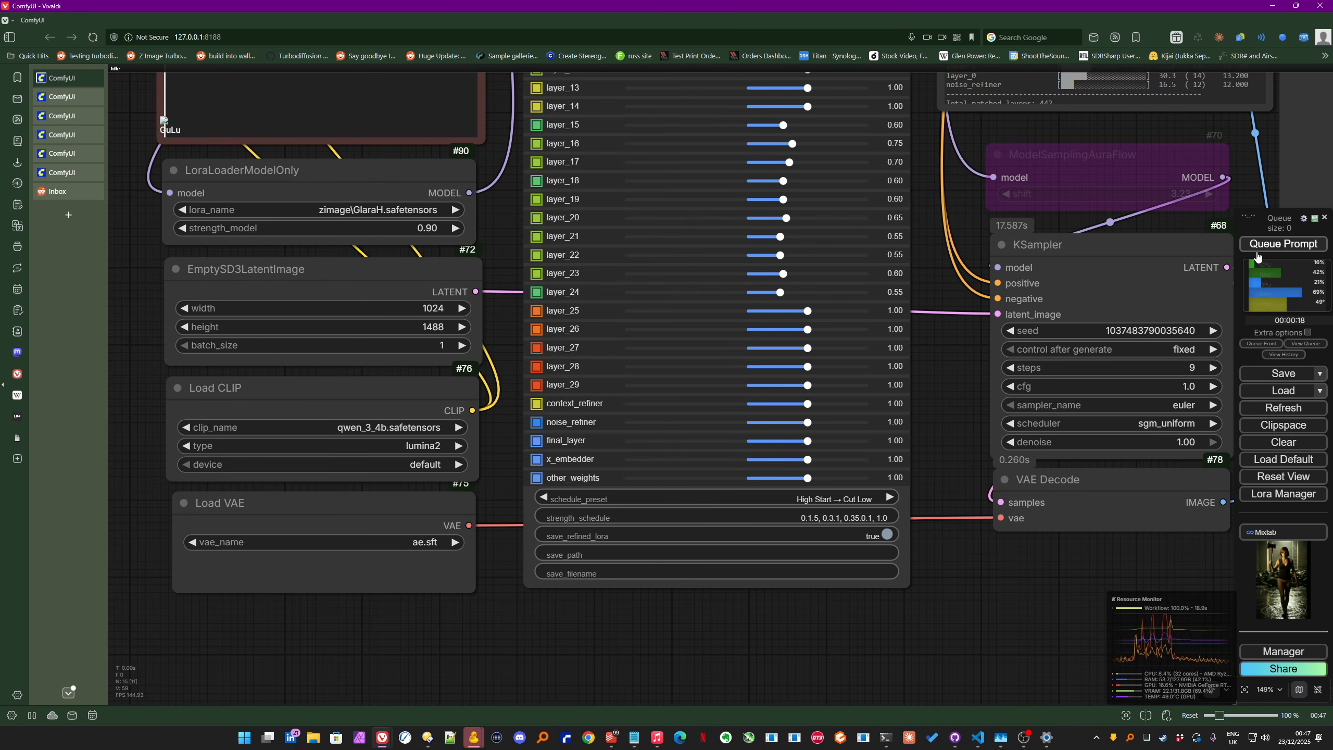
left_click(1283, 244)
scroll(716, 618, "down", 6)
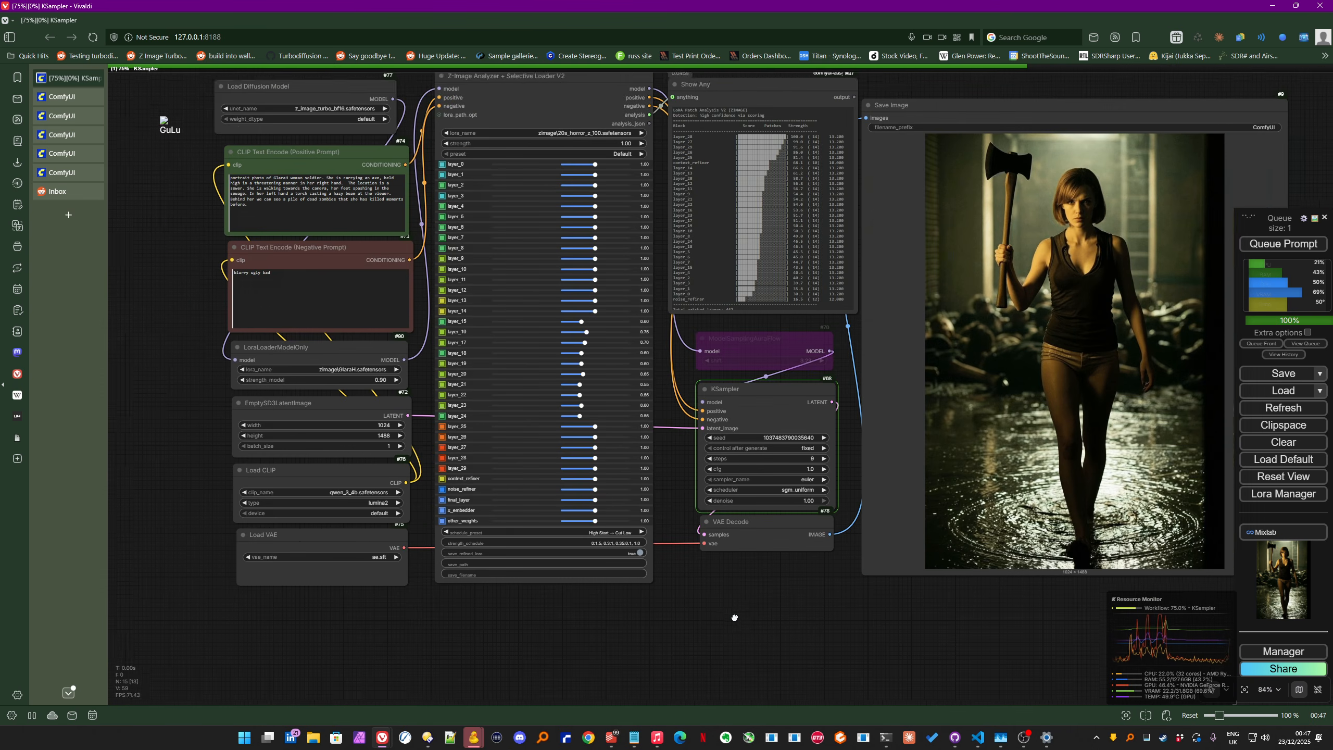
left_click_drag(735, 618, 642, 636)
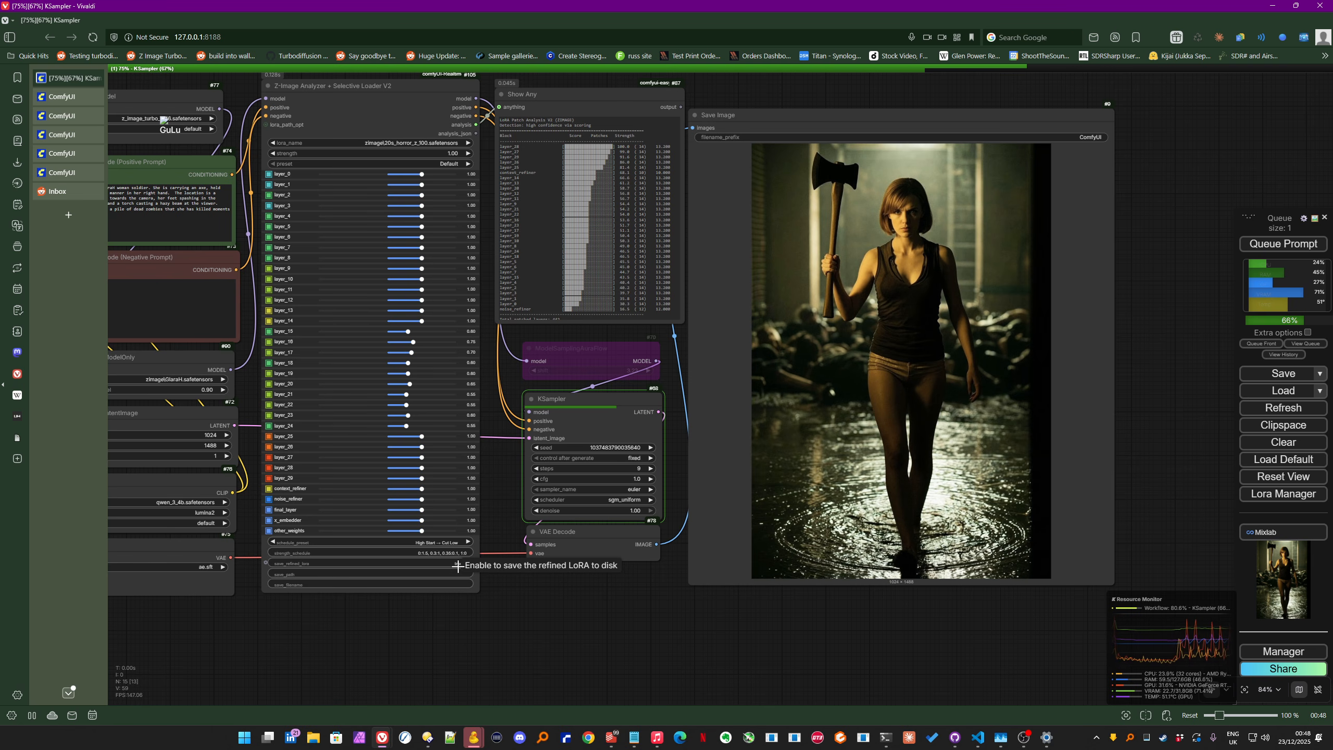
left_click(458, 566)
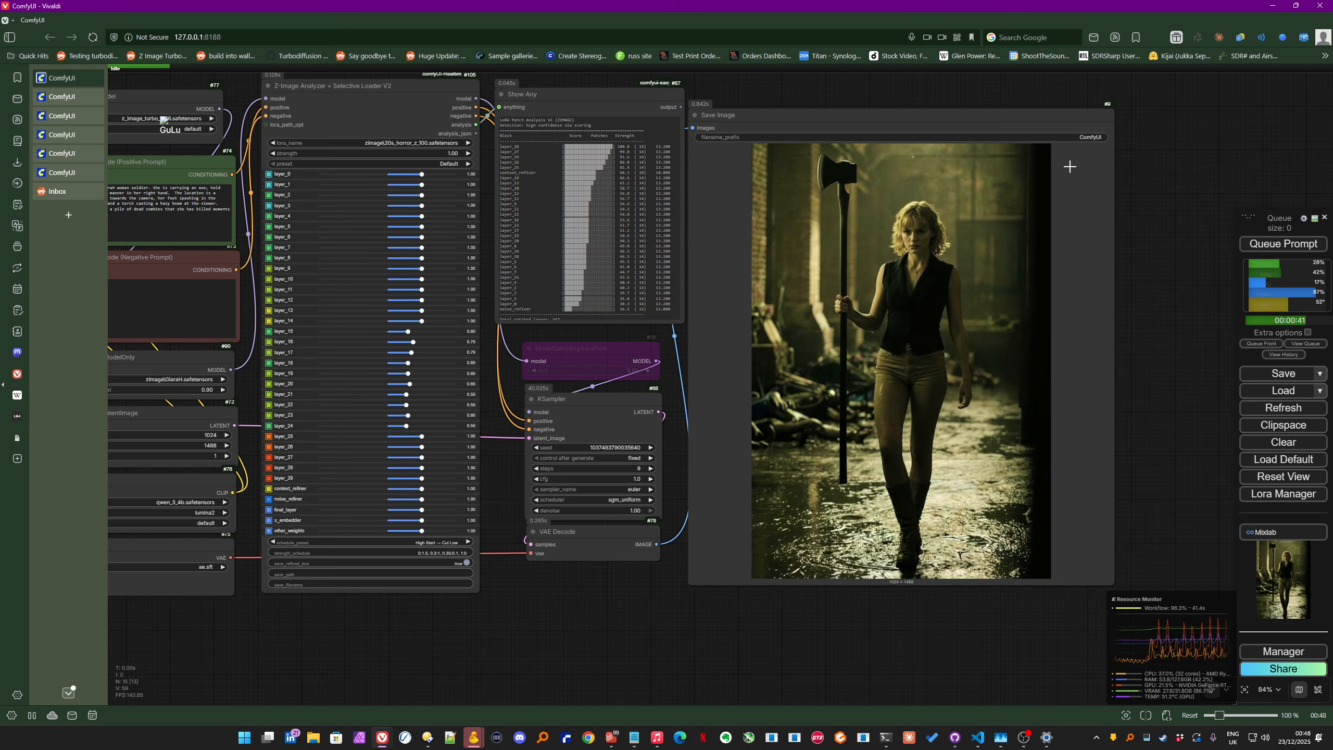
scroll(944, 235, "up", 1)
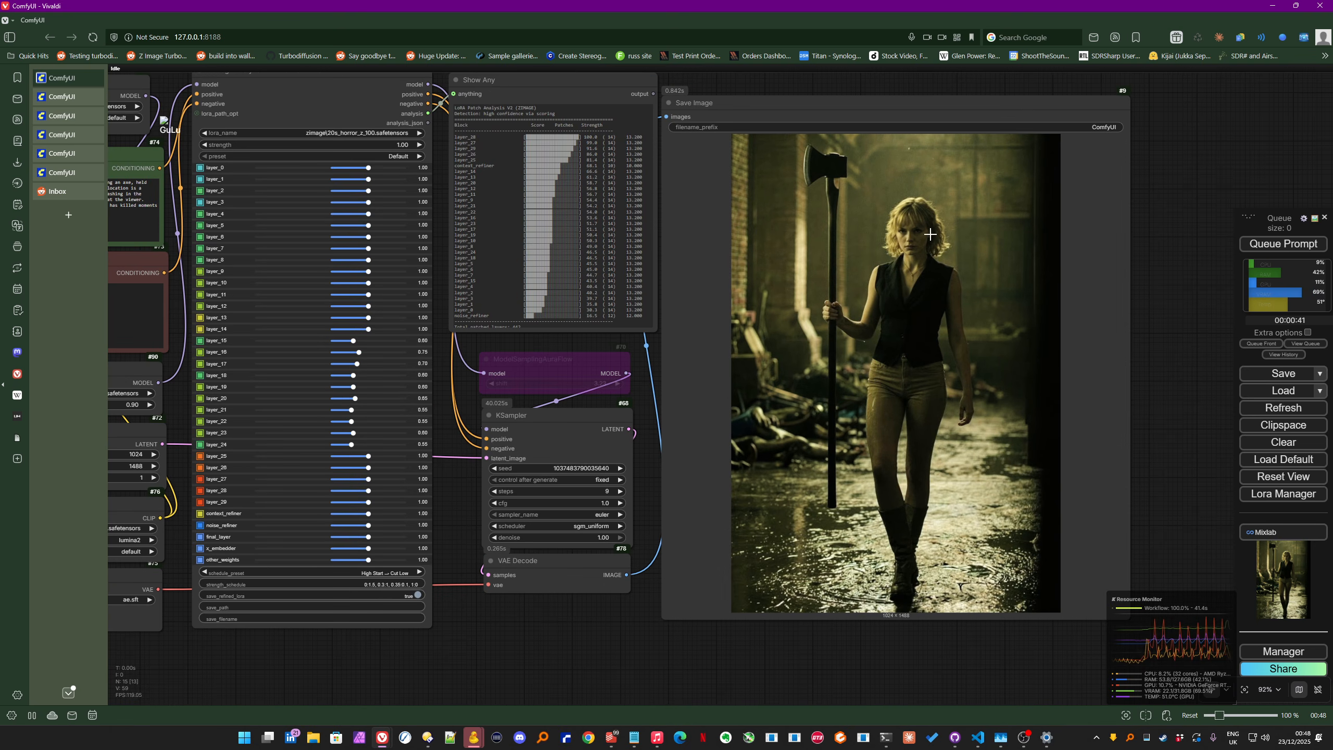
scroll(930, 234, "up", 1)
scroll(930, 234, "down", 1)
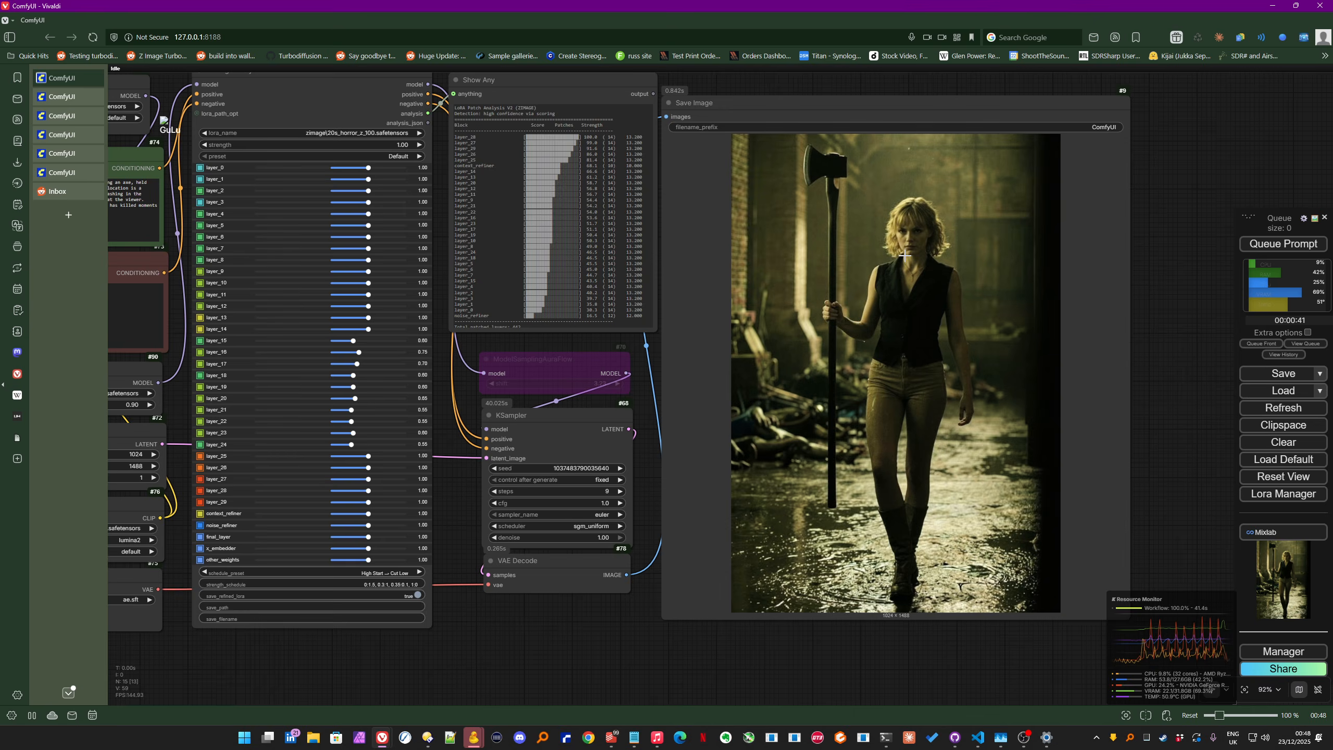
scroll(904, 255, "down", 1)
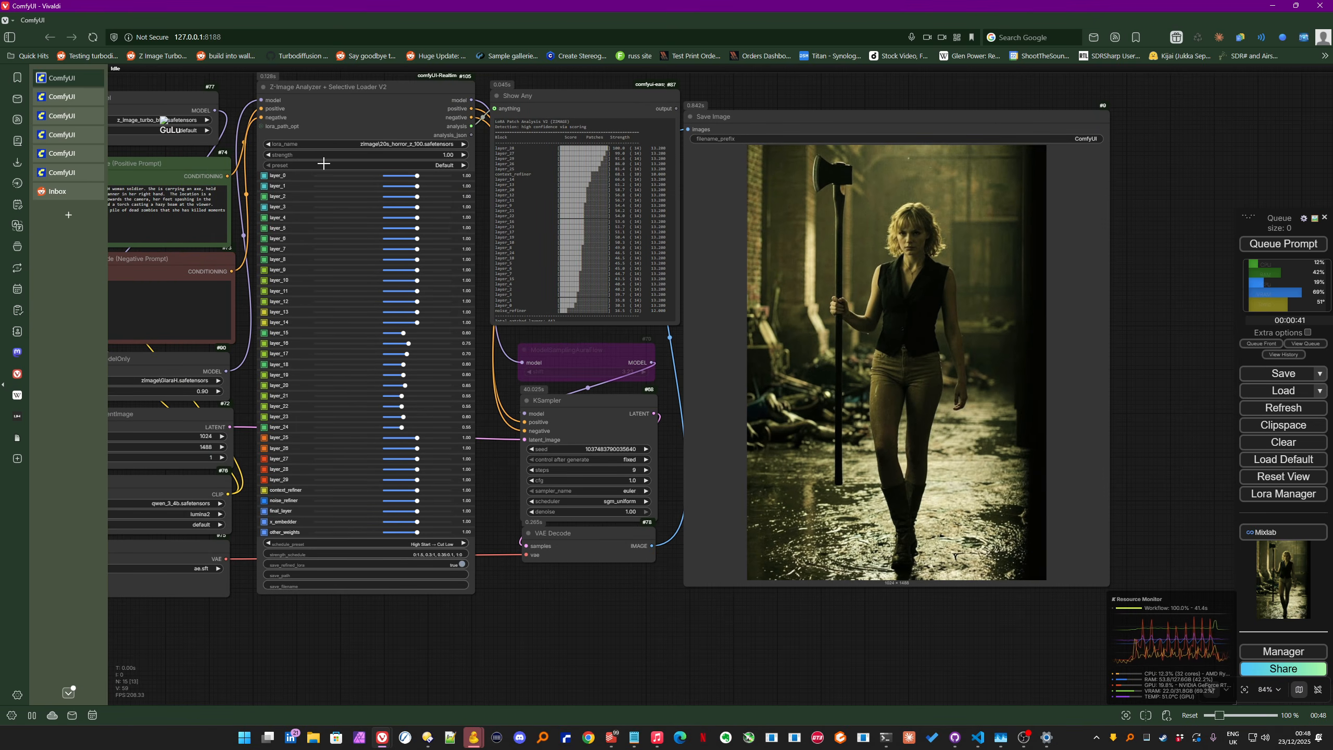
Step: Review the analyzer node's per-layer strengths and its schedule and saving options
left_click_drag(316, 661, 555, 697)
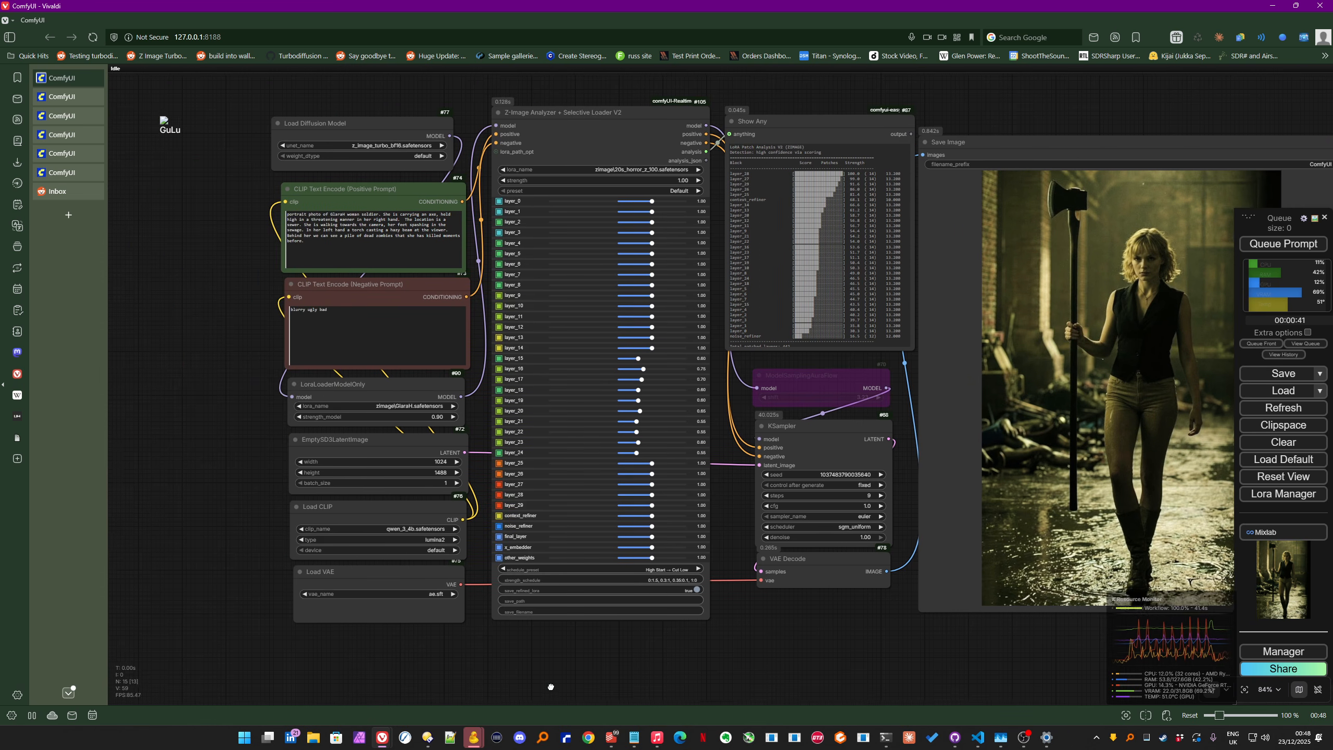
scroll(607, 642, "up", 4)
scroll(653, 658, "up", 6)
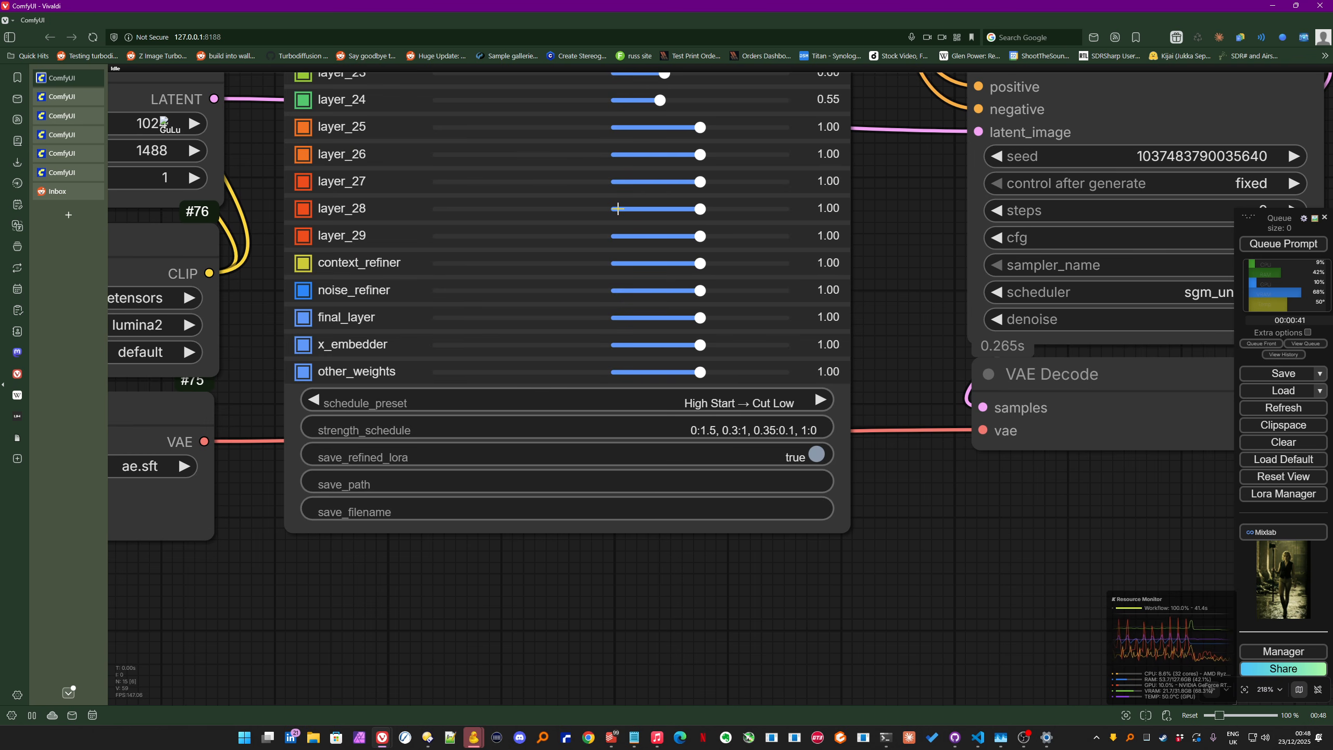
scroll(618, 208, "down", 6)
scroll(875, 311, "up", 3)
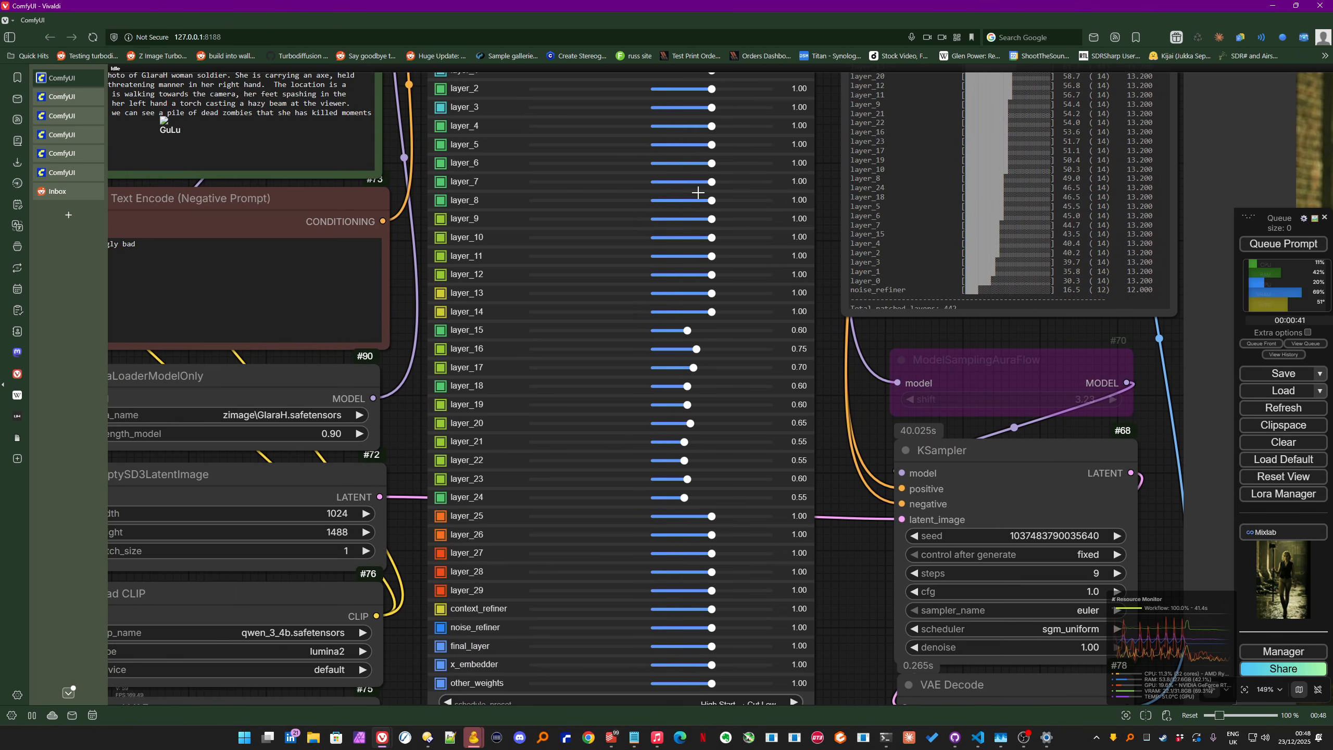
left_click_drag(827, 560, 830, 385)
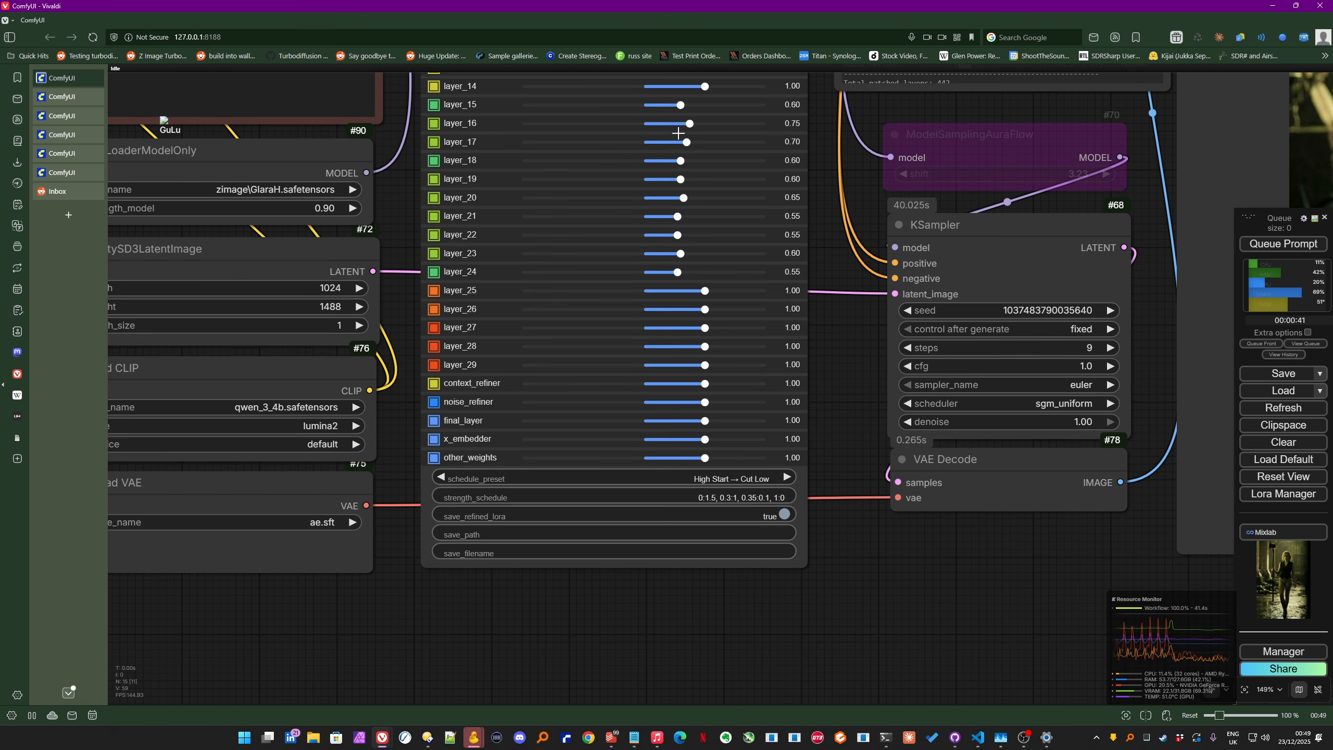
left_click_drag(822, 249, 811, 339)
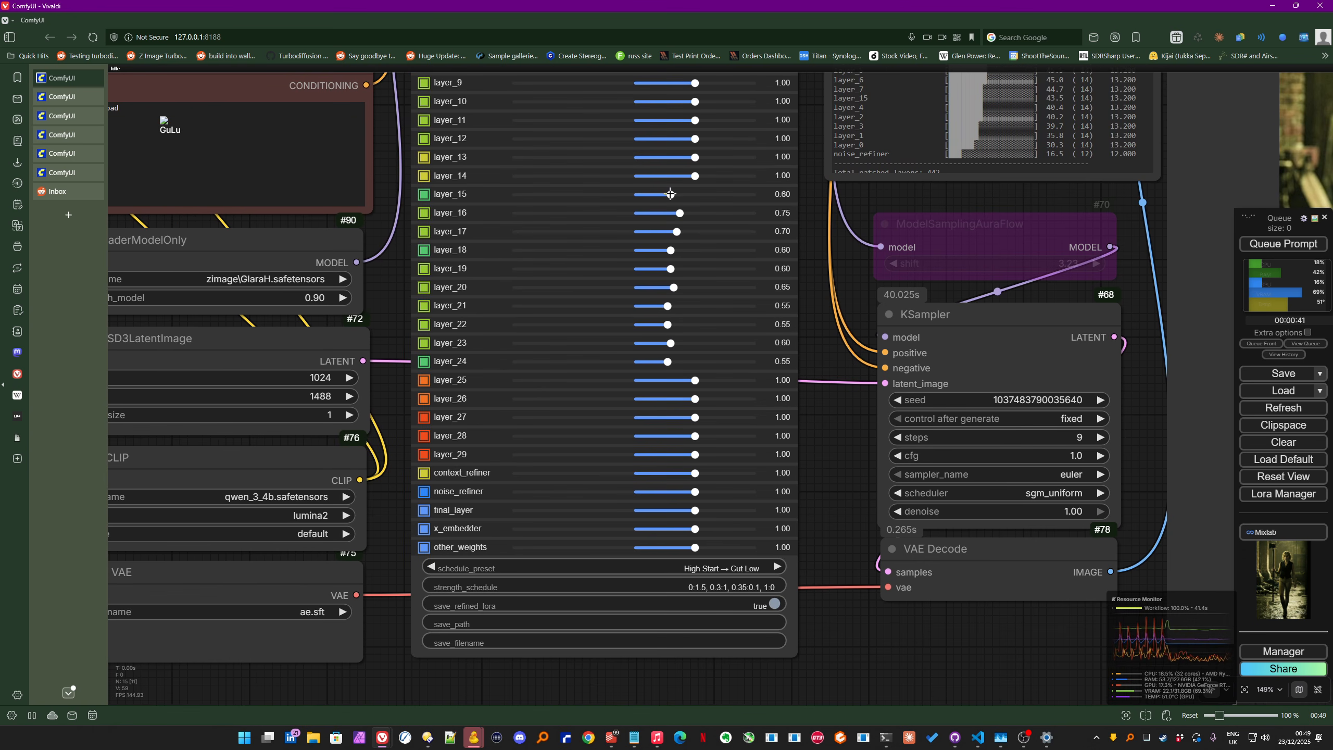
scroll(835, 671, "down", 1)
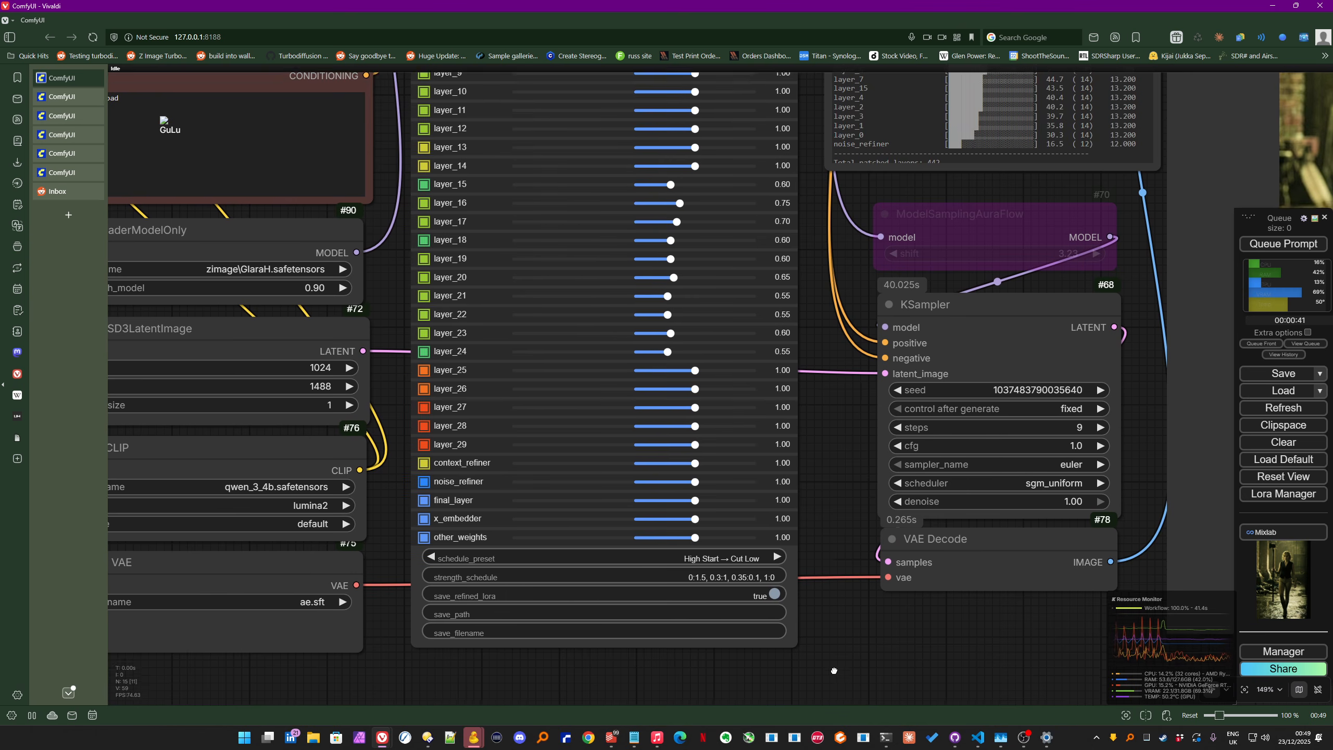
scroll(834, 671, "down", 5)
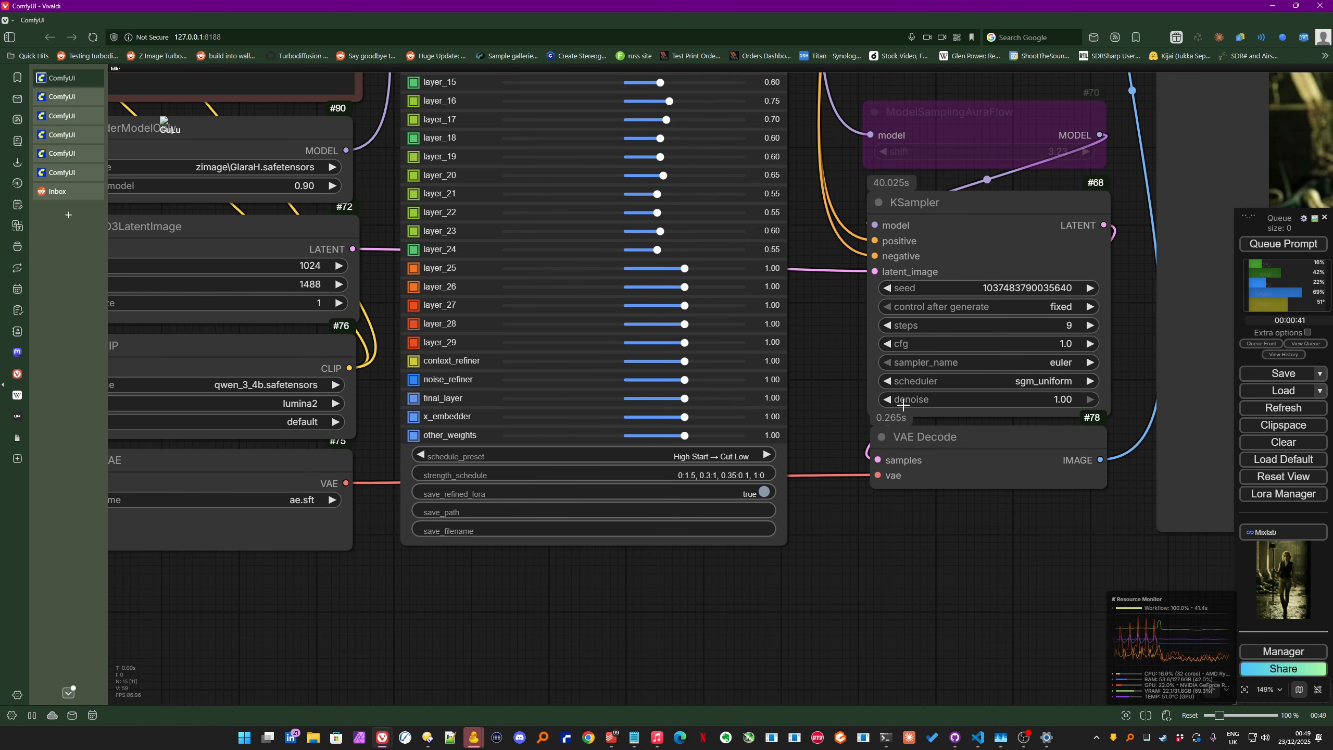
scroll(737, 542, "up", 2)
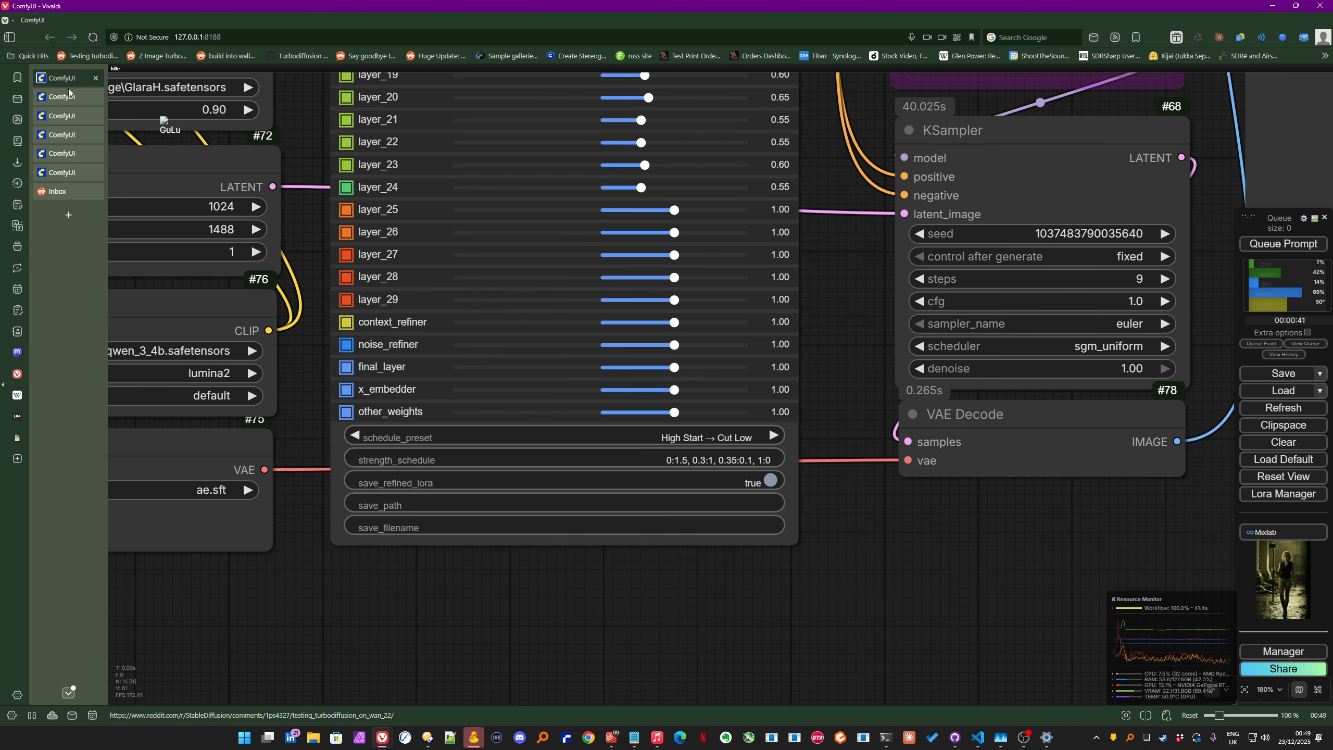
Step: Switch to the workflow with two LoRA Loader (Scheduled) nodes and line up the horror LoRA's loader with the GlaraH loader
left_click(51, 103)
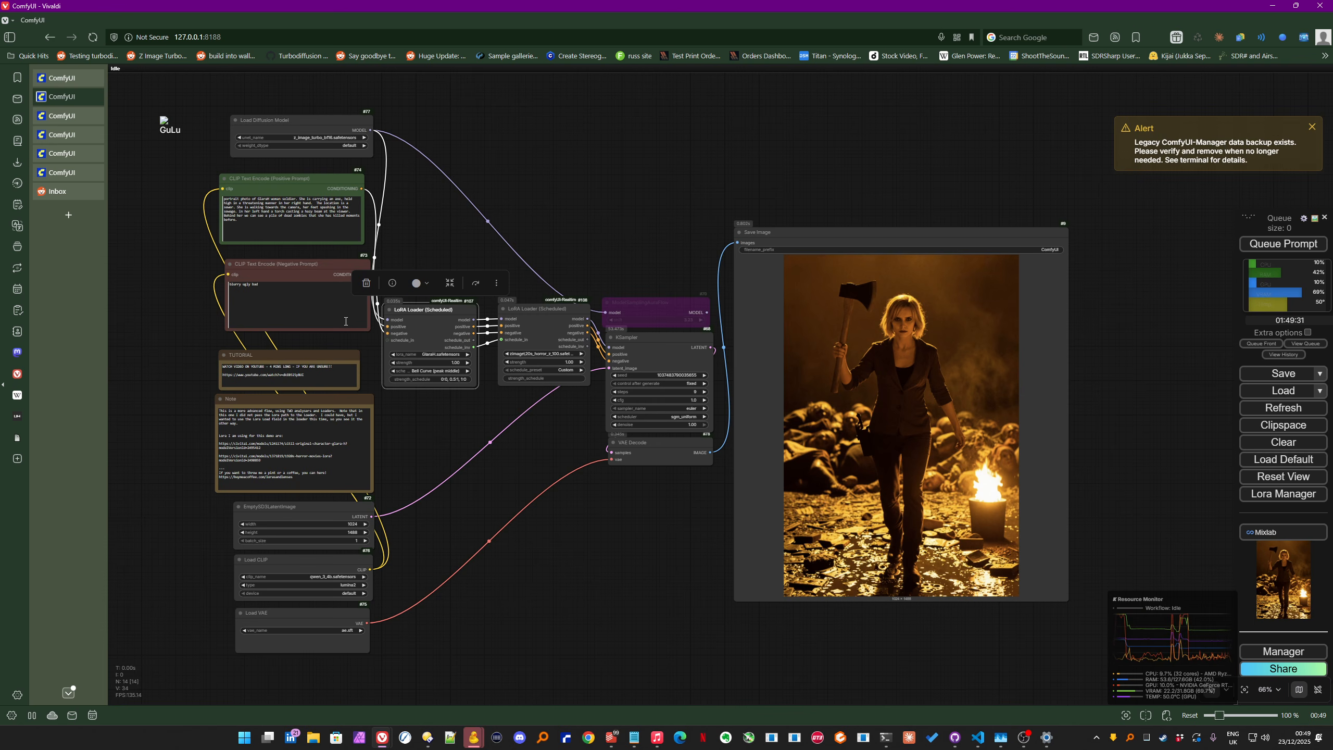
left_click_drag(471, 409, 629, 415)
scroll(606, 357, "up", 9)
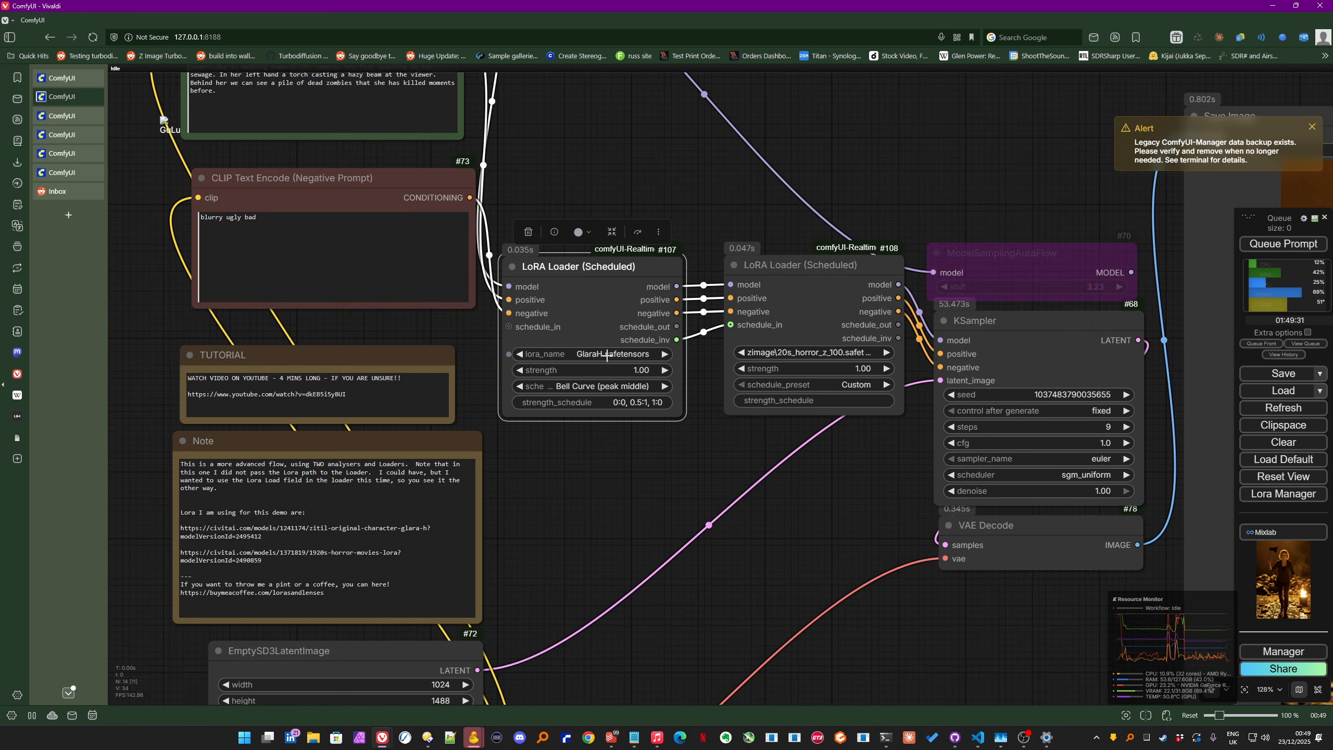
left_click_drag(621, 489, 619, 549)
scroll(643, 429, "up", 3)
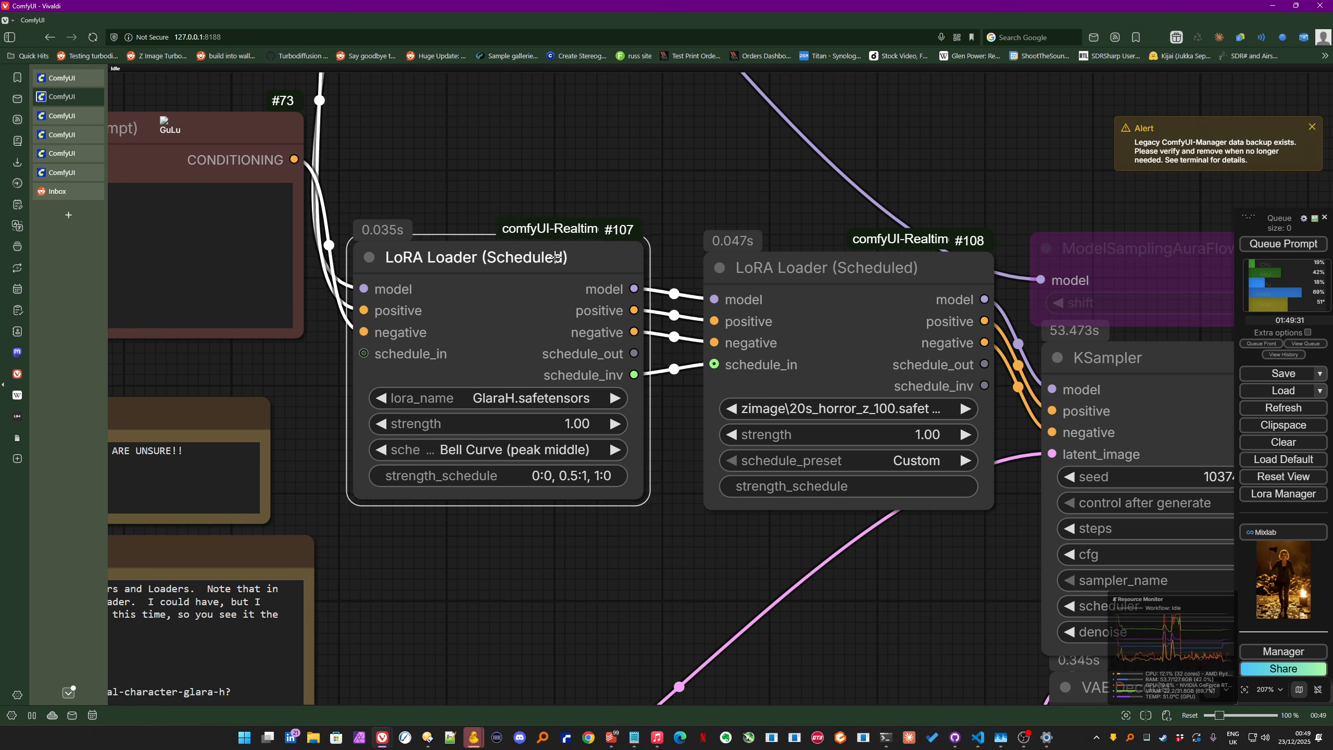
left_click_drag(863, 254, 864, 242)
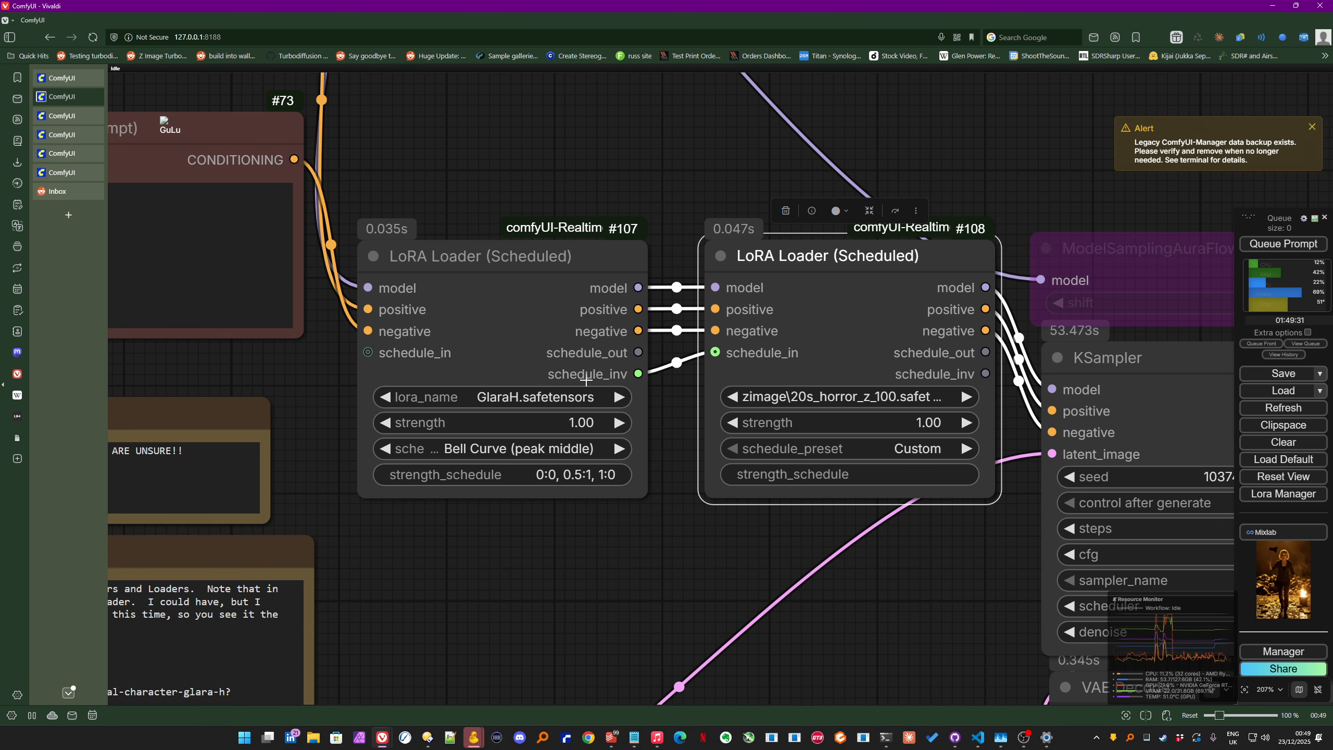
scroll(615, 390, "up", 1)
scroll(615, 390, "up", 2)
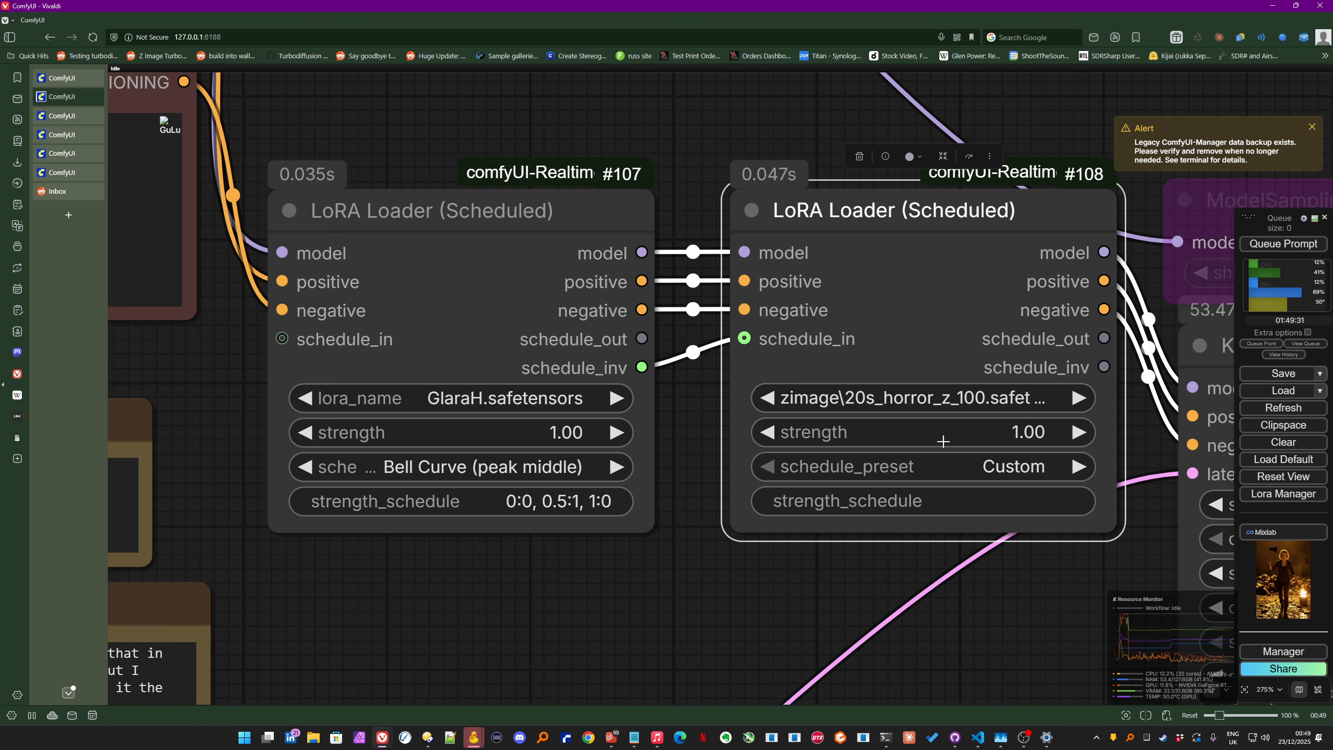
scroll(541, 409, "down", 6)
left_click_drag(541, 410, 284, 344)
scroll(484, 369, "down", 2)
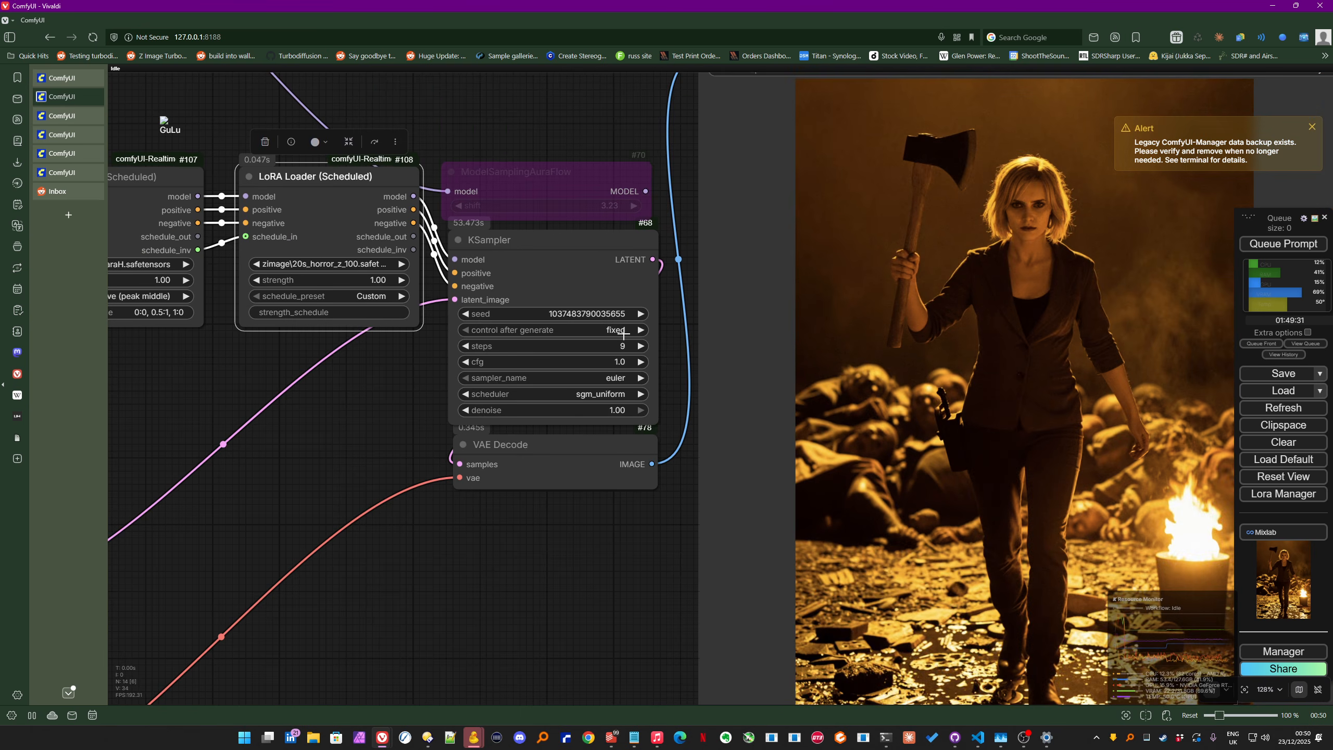
scroll(618, 311, "up", 3)
scroll(595, 382, "down", 2)
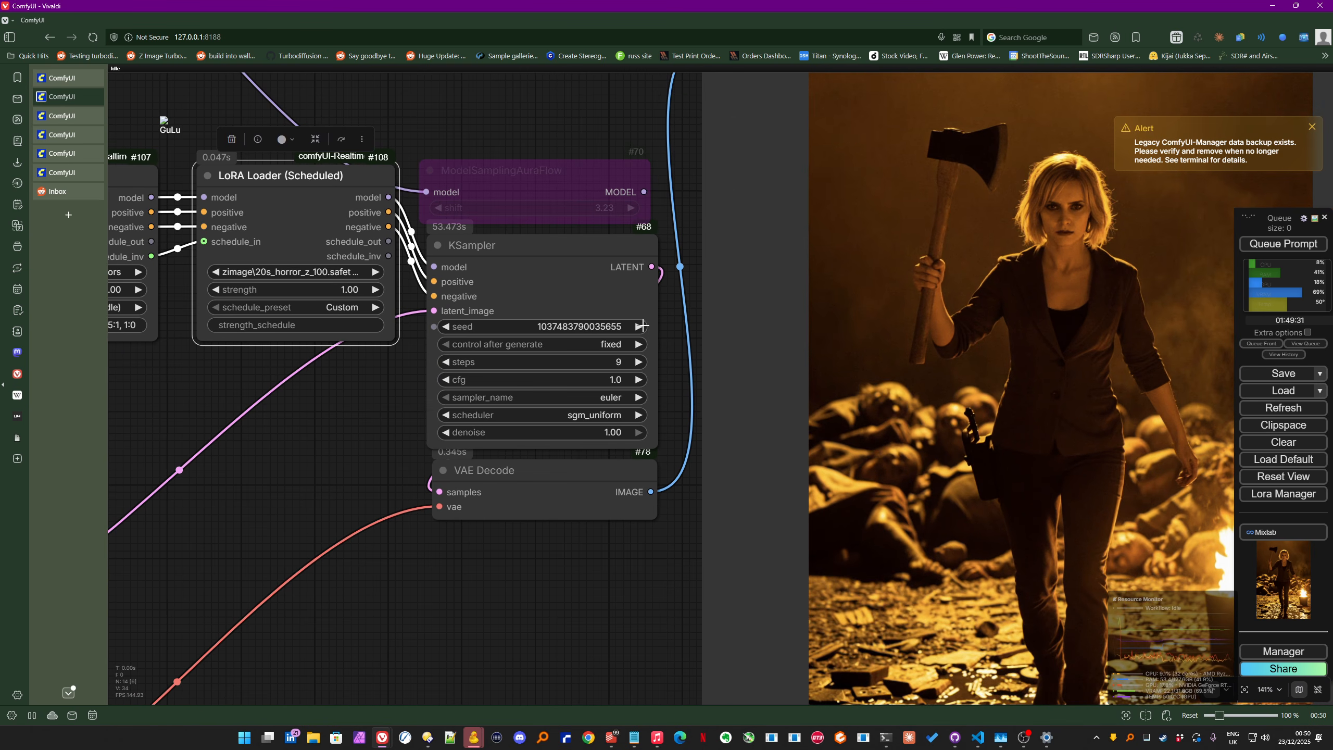
left_click(639, 326)
left_click(1284, 247)
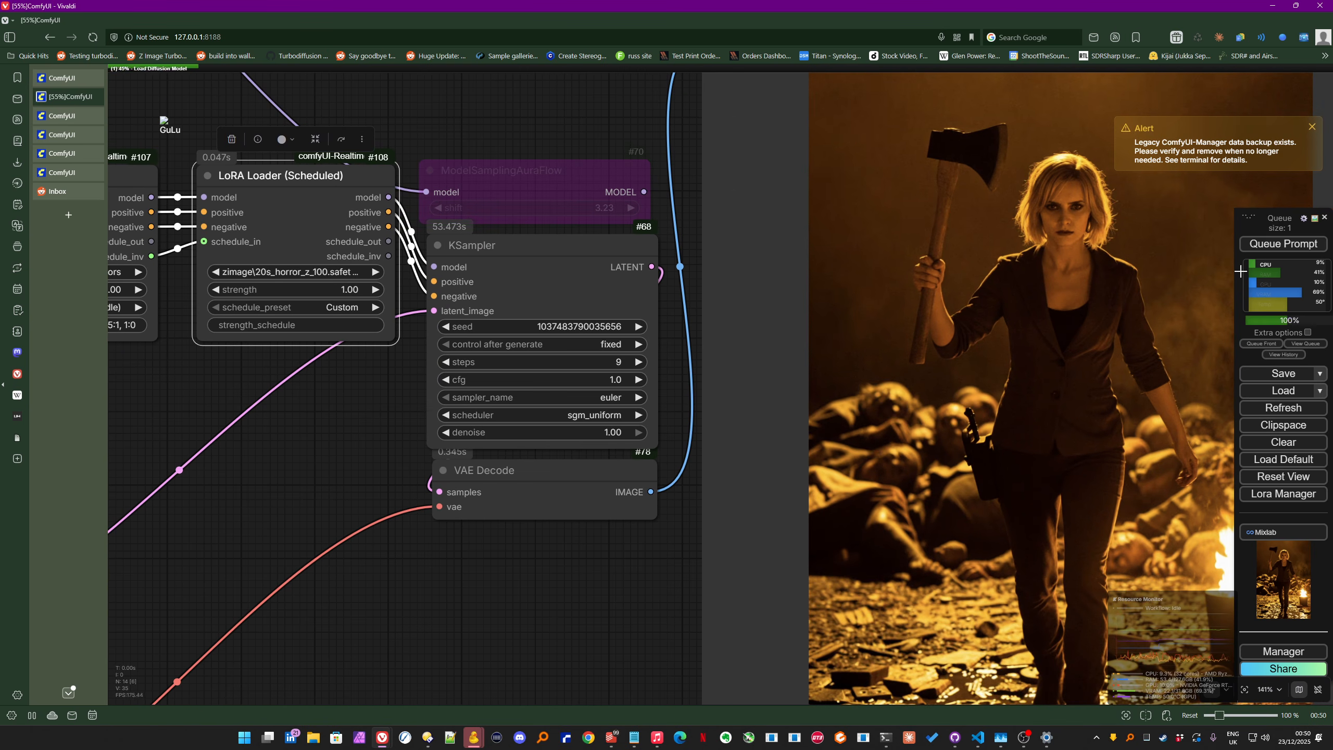
Step: Examine the chained loaders and KSampler alongside the previous and newly generated images of the woman with the axe
scroll(569, 498, "down", 4)
left_click_drag(297, 541, 446, 550)
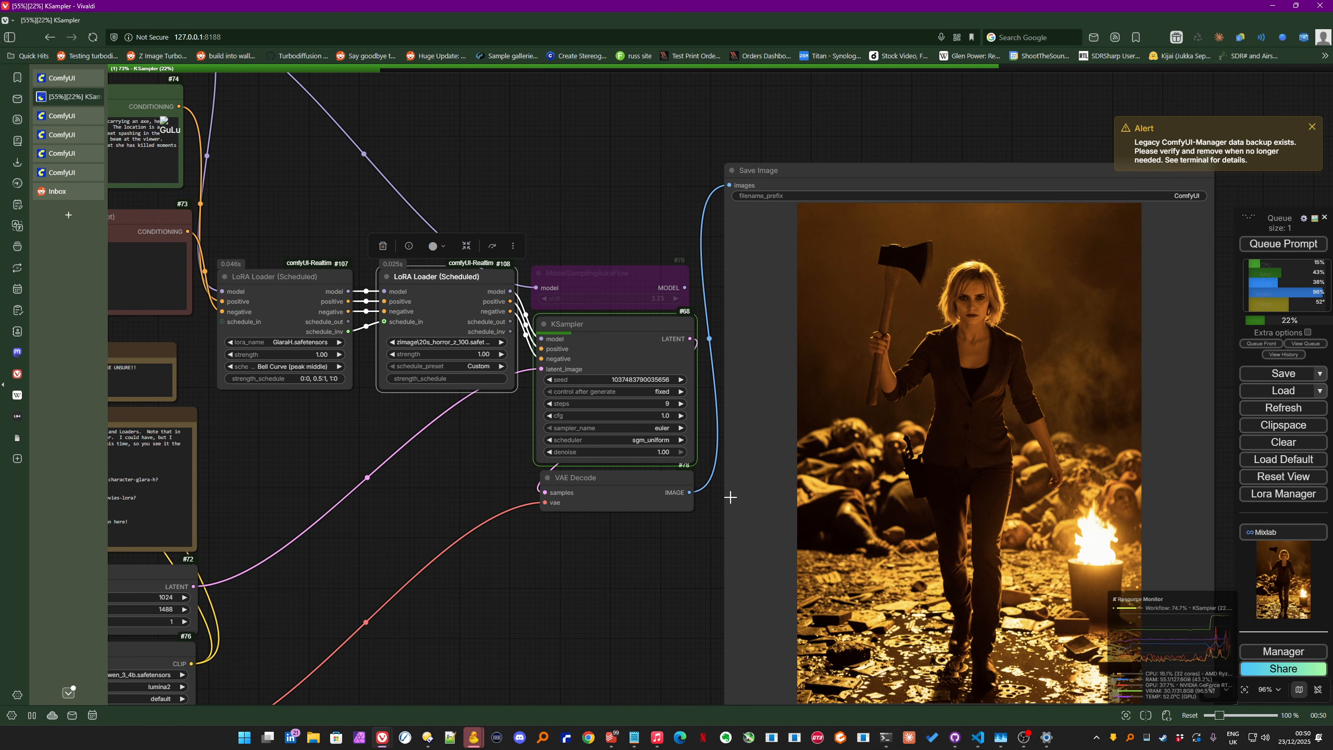
left_click_drag(600, 600, 488, 578)
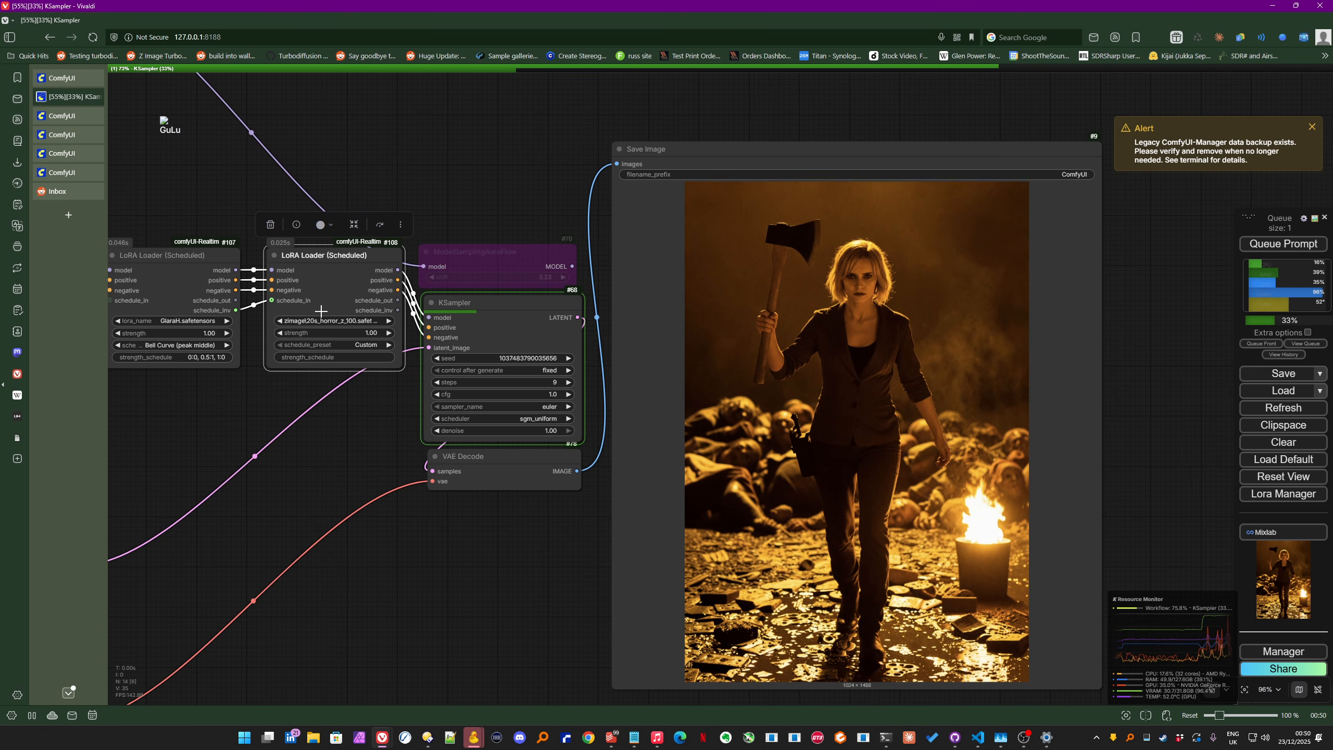
scroll(945, 294, "up", 4)
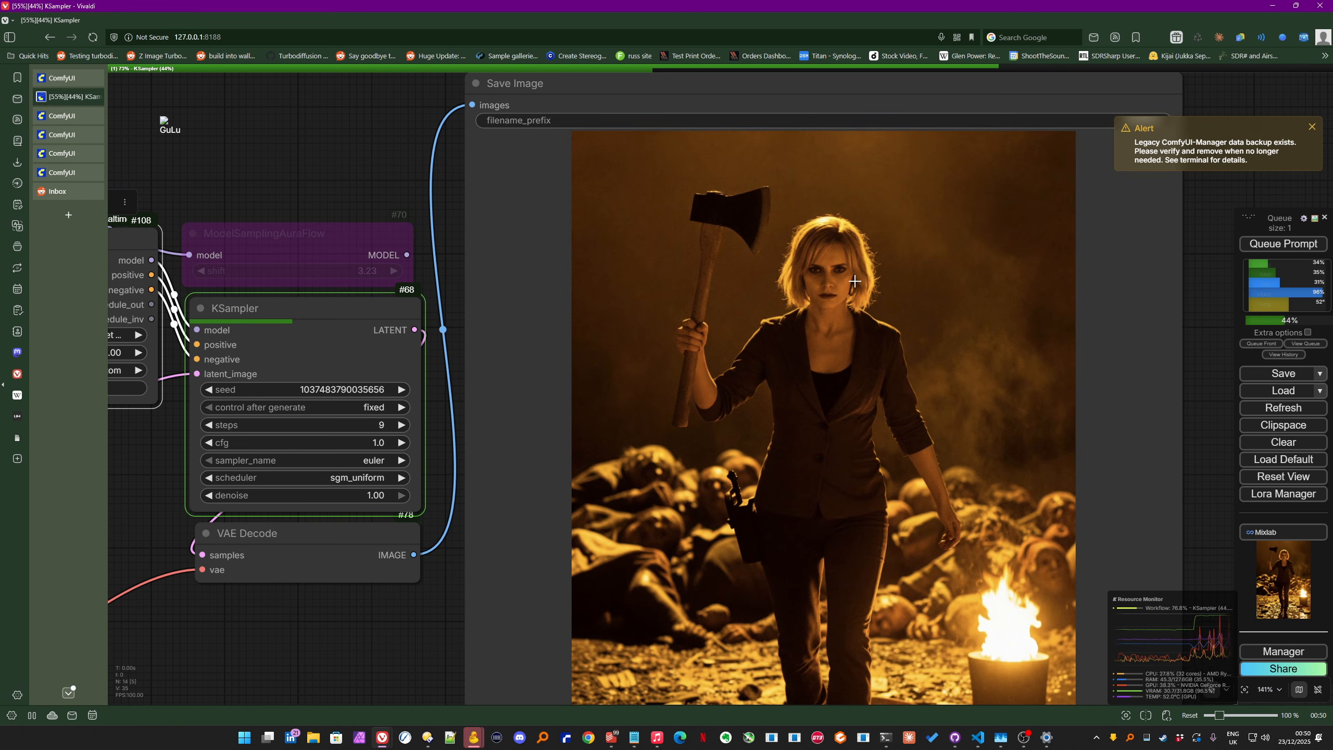
scroll(436, 384, "down", 2)
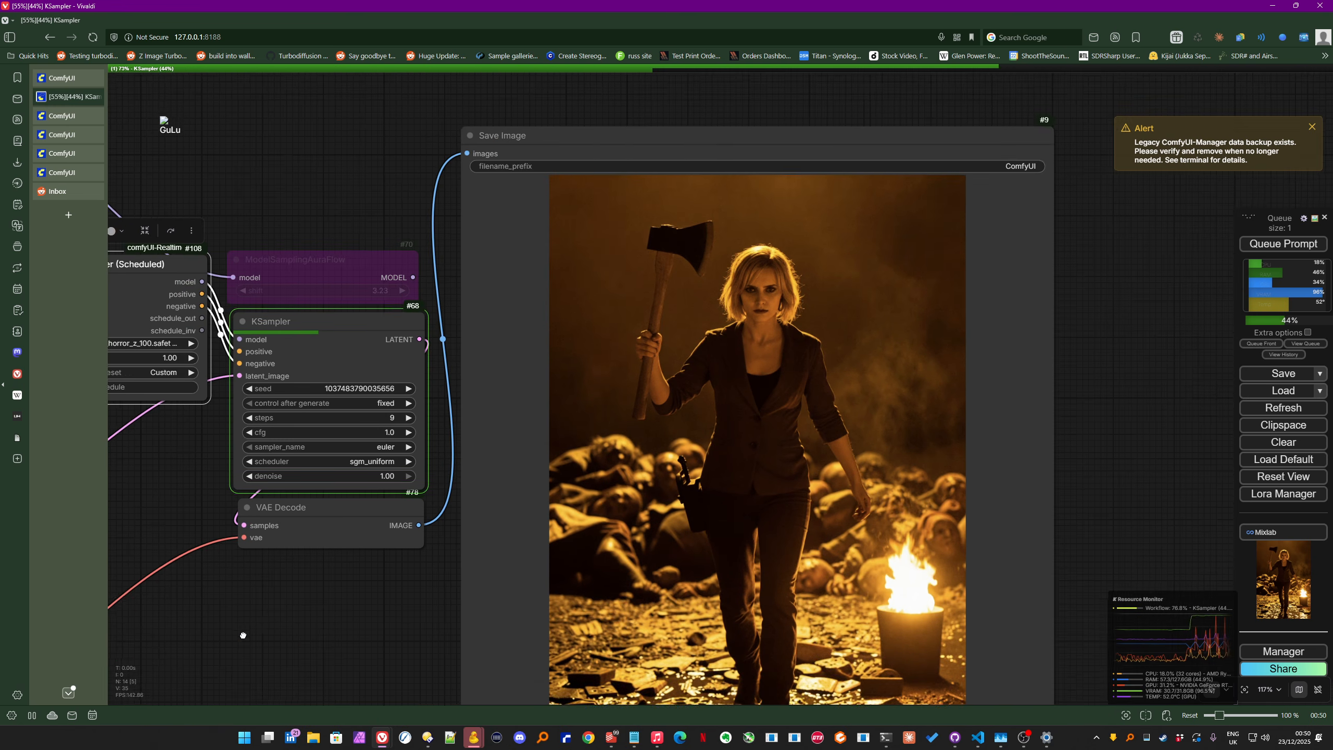
left_click_drag(244, 635, 613, 641)
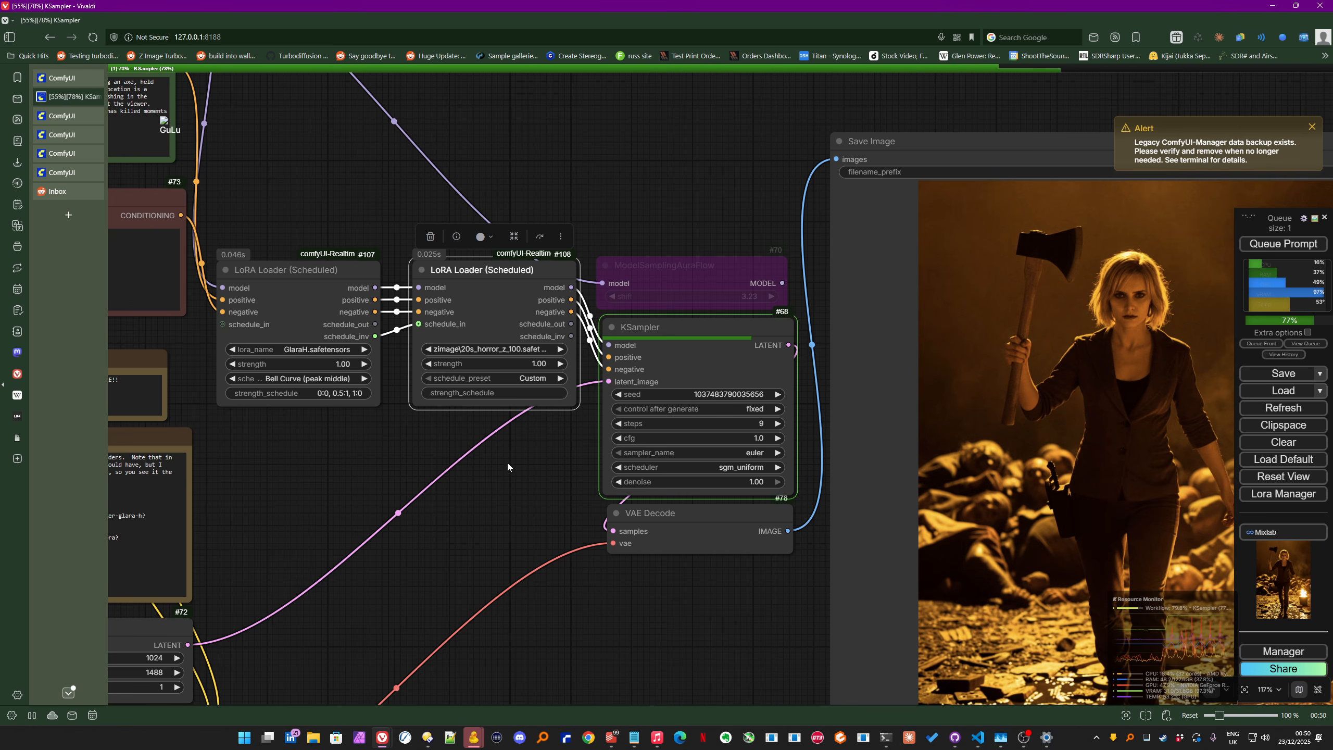
left_click_drag(673, 615, 372, 529)
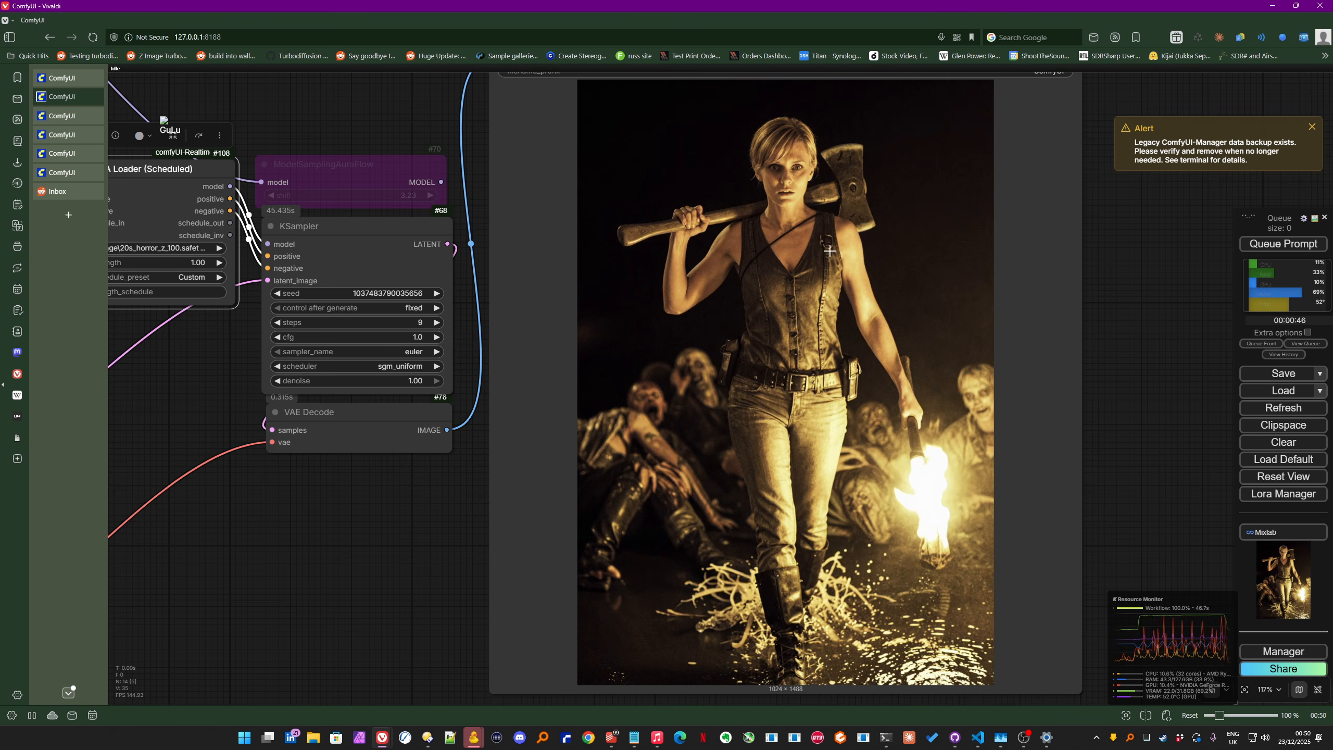
scroll(729, 324, "down", 7)
scroll(487, 313, "up", 7)
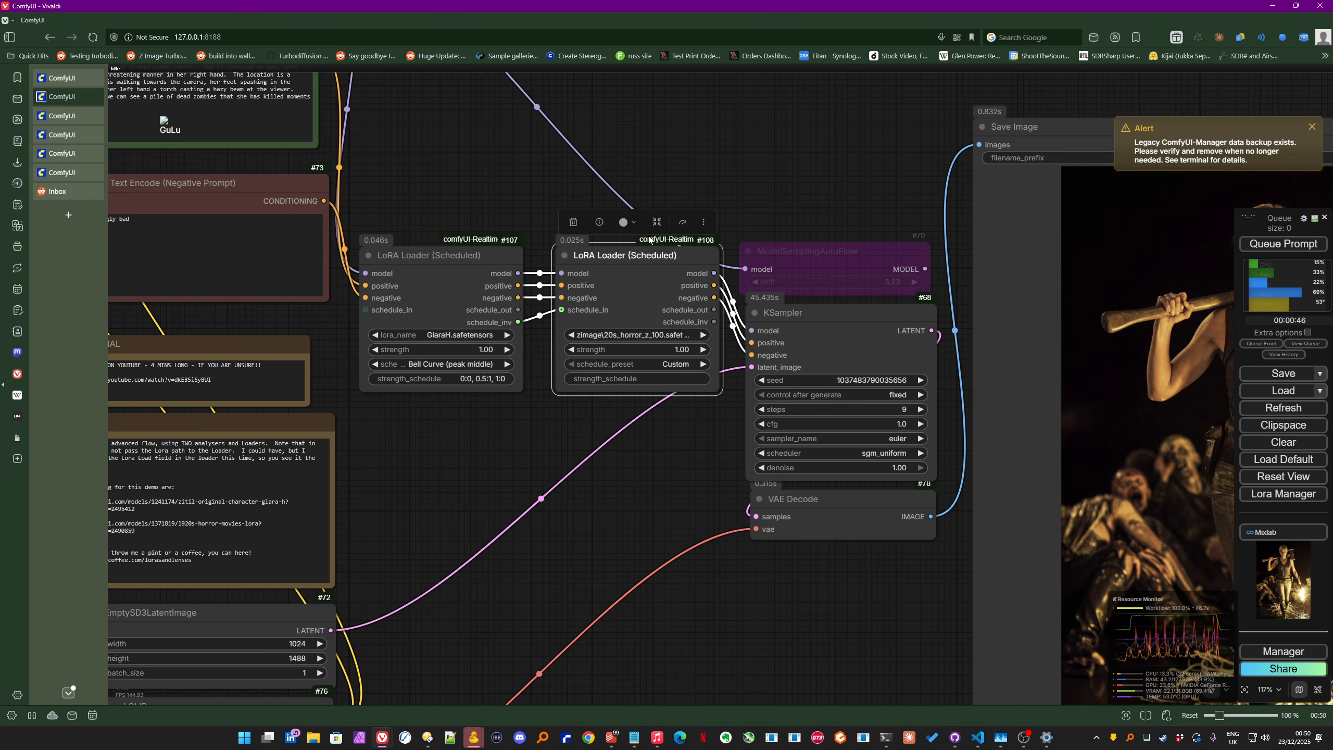
Step: Reposition the GlaraH and horror LoRA Loader (Scheduled) nodes slightly closer to the KSampler, keeping them side by side
left_click_drag(453, 255, 467, 248)
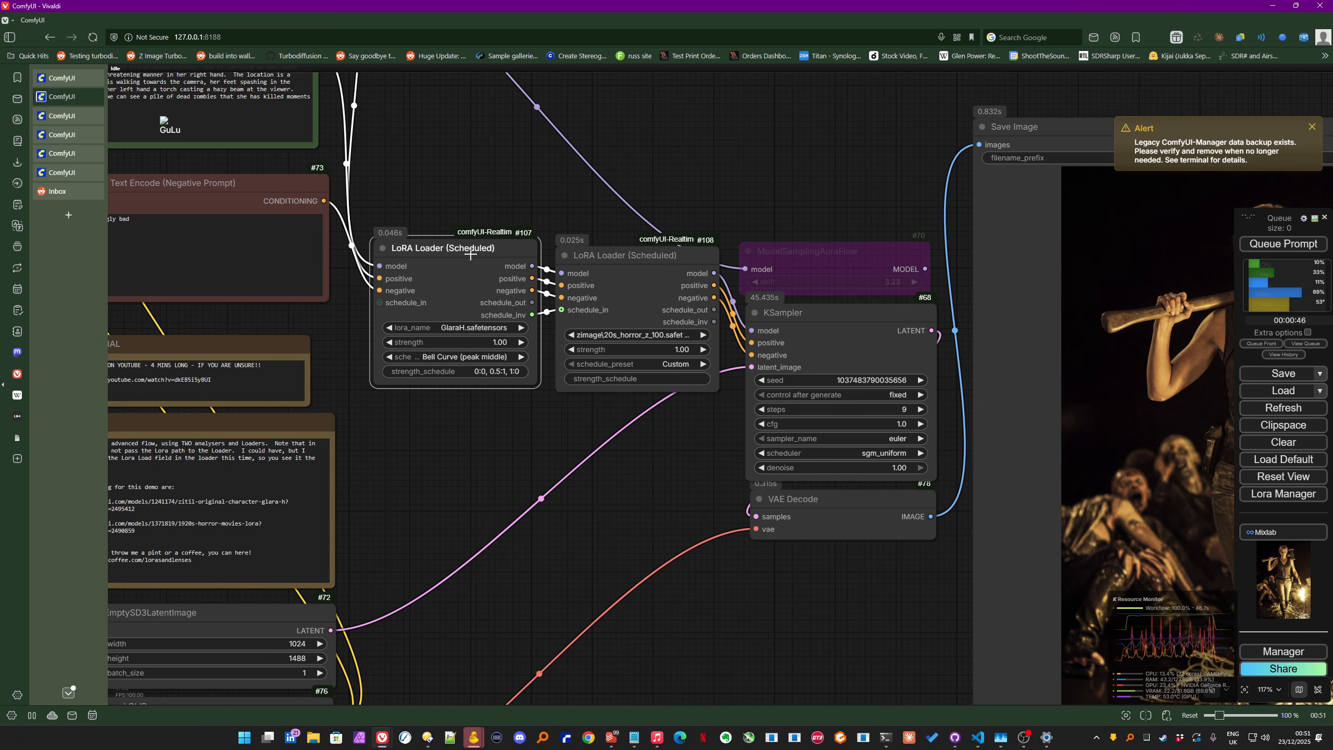
left_click_drag(635, 259, 644, 256)
left_click_drag(458, 251, 465, 252)
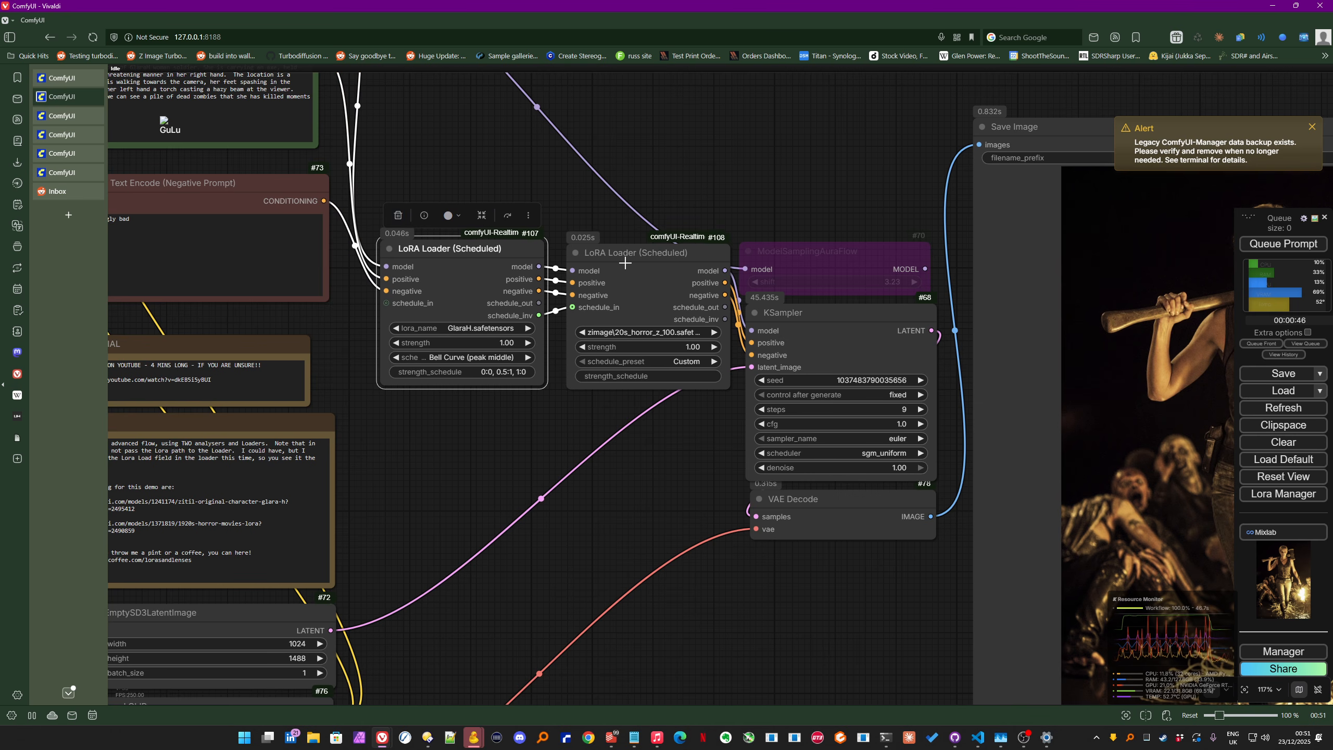
left_click(622, 263)
left_click_drag(622, 262, 620, 262)
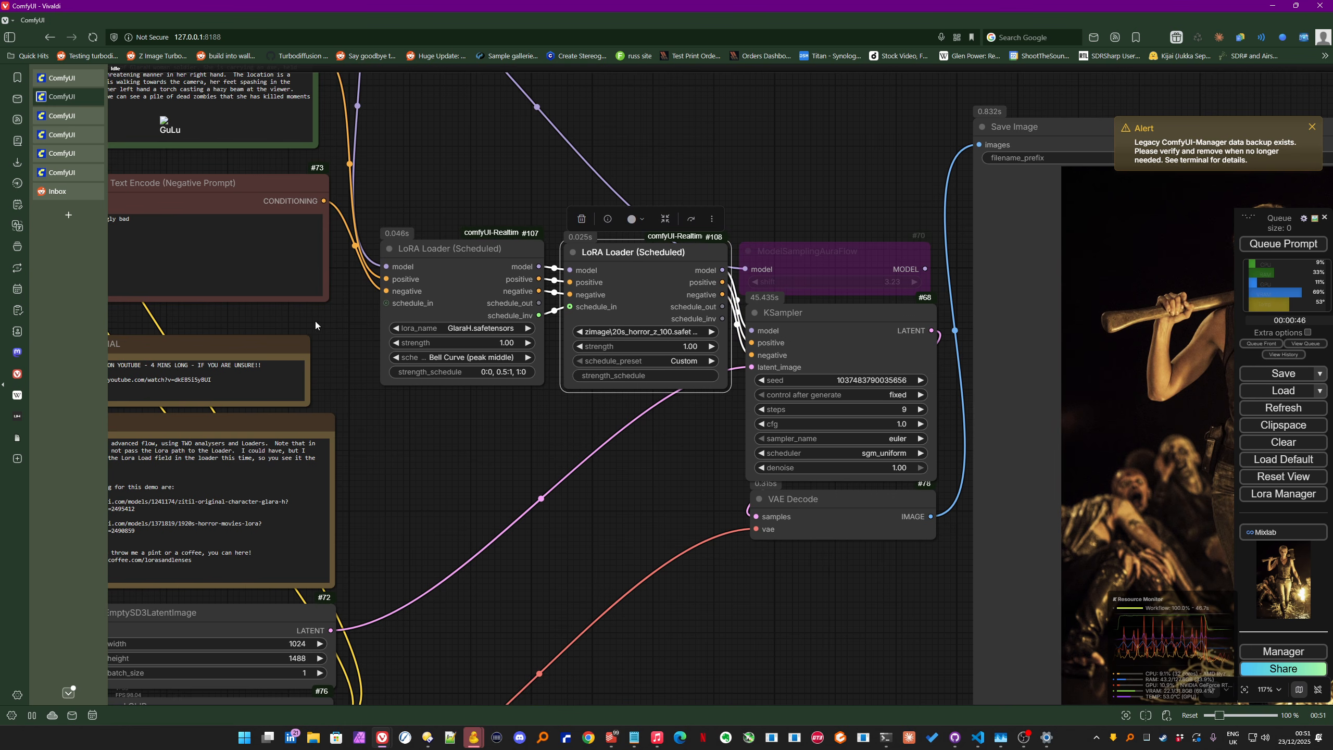
Step: Switch to the cyberpunk dog workflow and move the Image of the Day node closer beneath the Resize Images by Longer Edge node
left_click(70, 117)
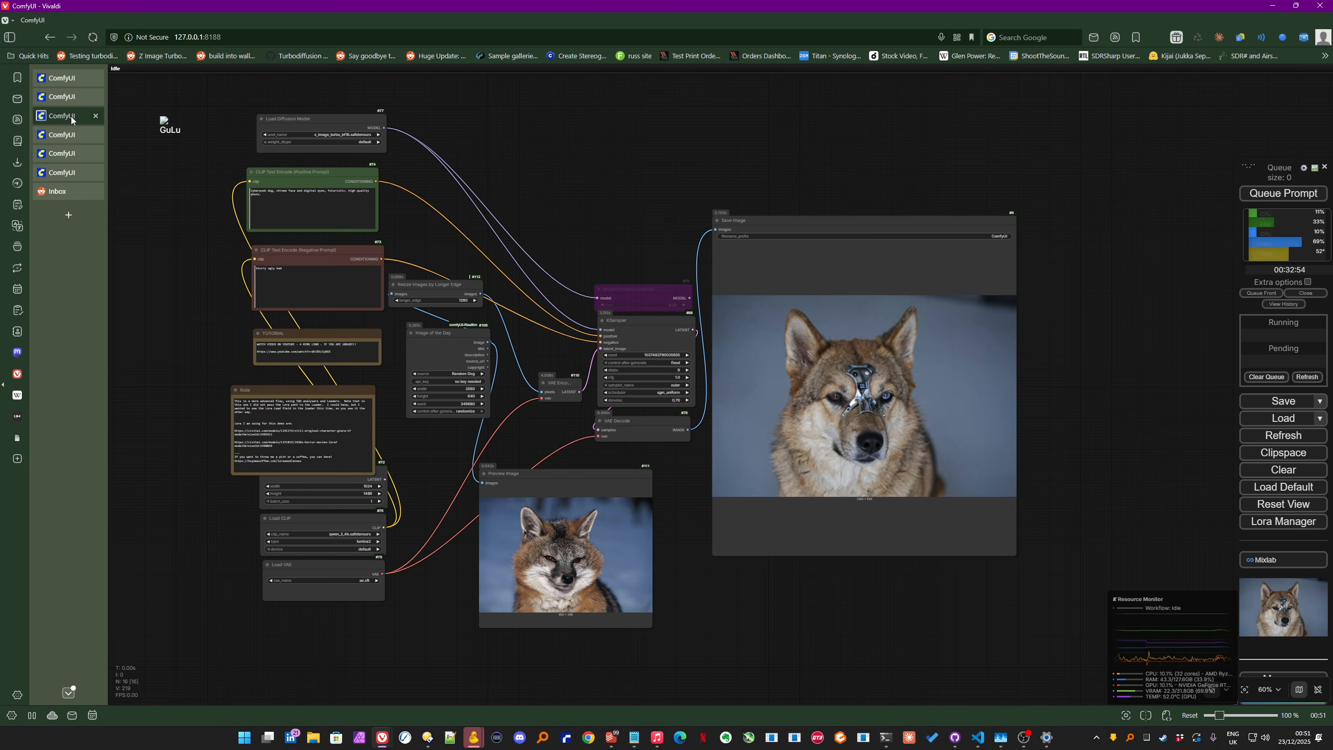
scroll(448, 427, "up", 3)
left_click_drag(405, 449, 474, 446)
left_click_drag(507, 297, 492, 275)
scroll(502, 372, "up", 3)
left_click_drag(497, 488, 459, 435)
scroll(433, 463, "down", 2)
scroll(443, 391, "up", 3)
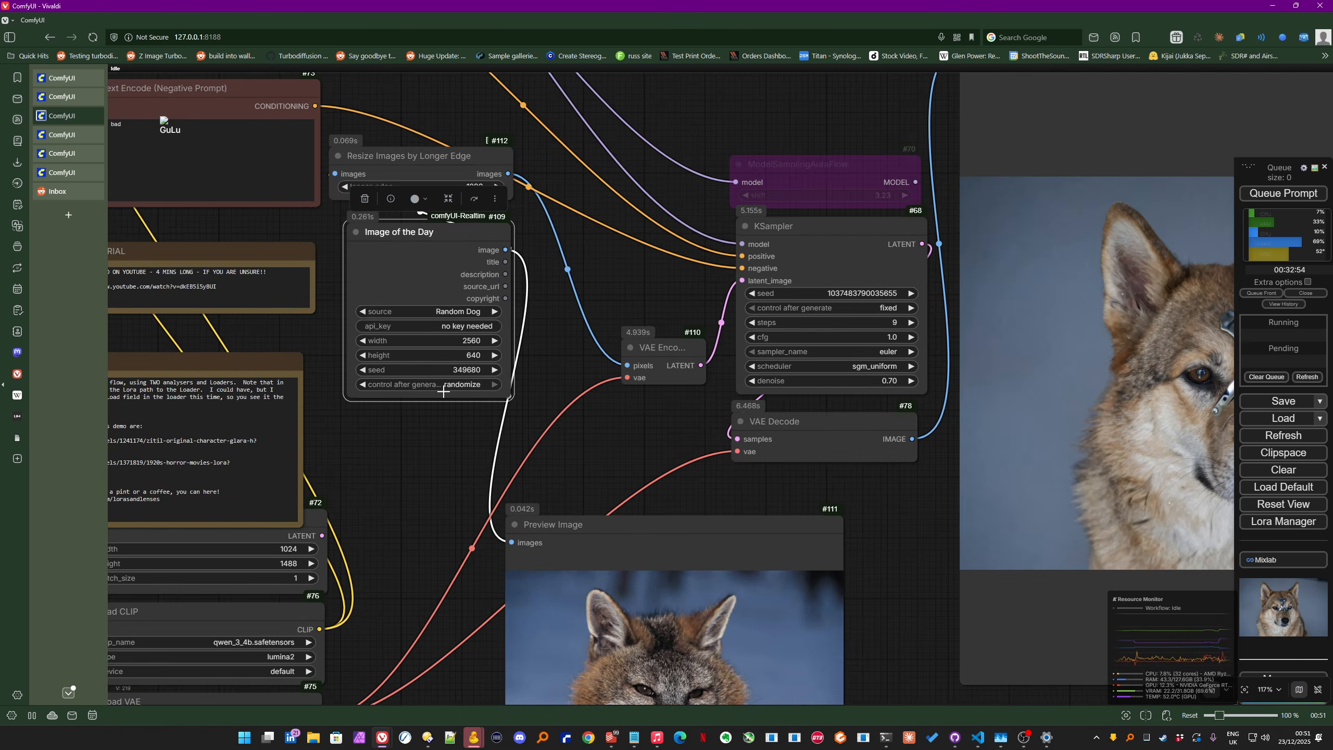
scroll(444, 391, "down", 2)
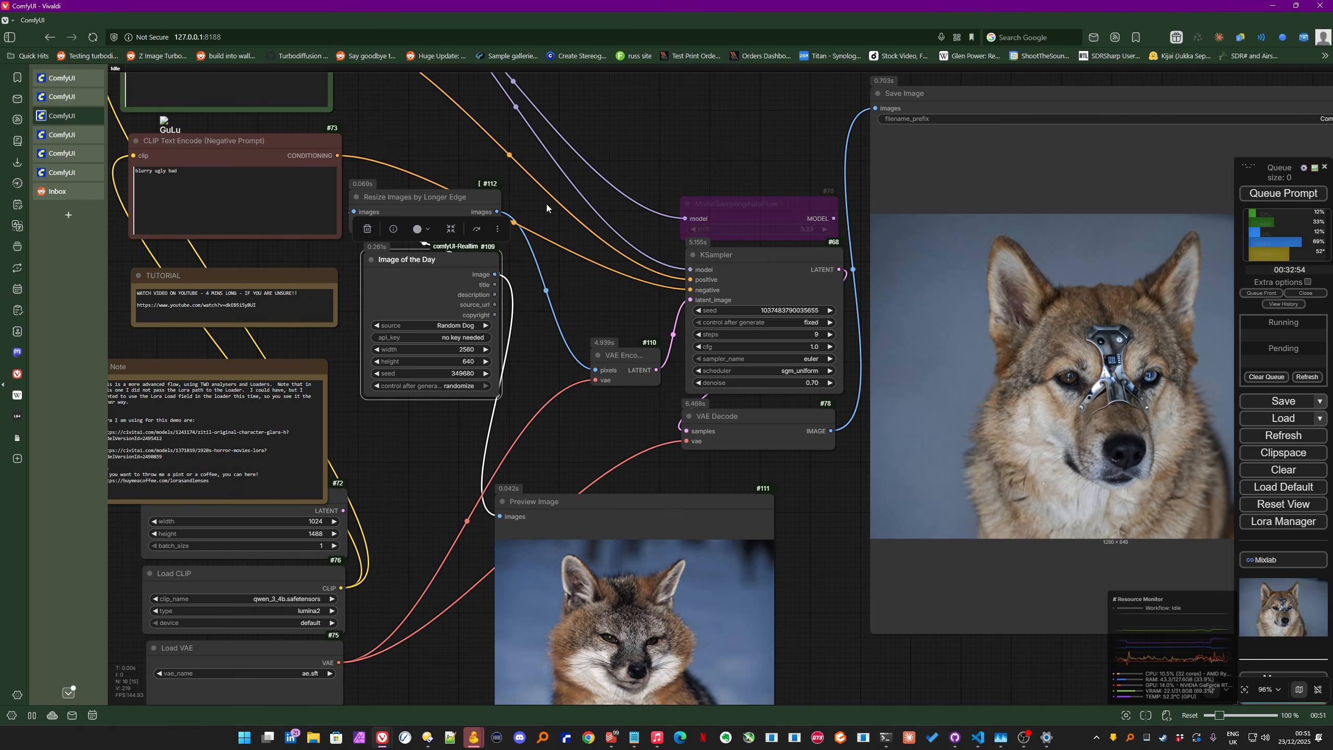
Step: Review the dog workflow's prompts, the Image of the Day source options, the KSampler settings and the output image
left_click_drag(608, 189, 738, 360)
scroll(366, 212, "up", 3)
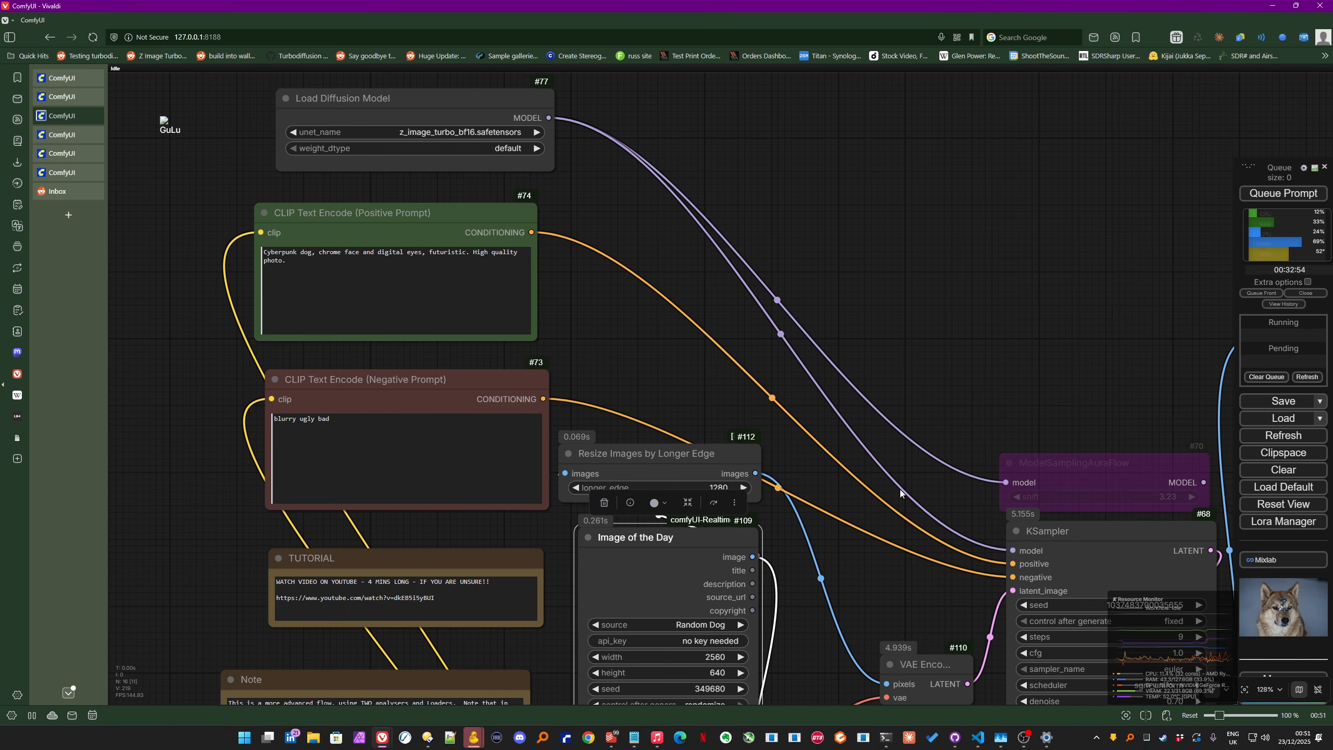
left_click_drag(901, 492, 715, 225)
left_click(518, 358)
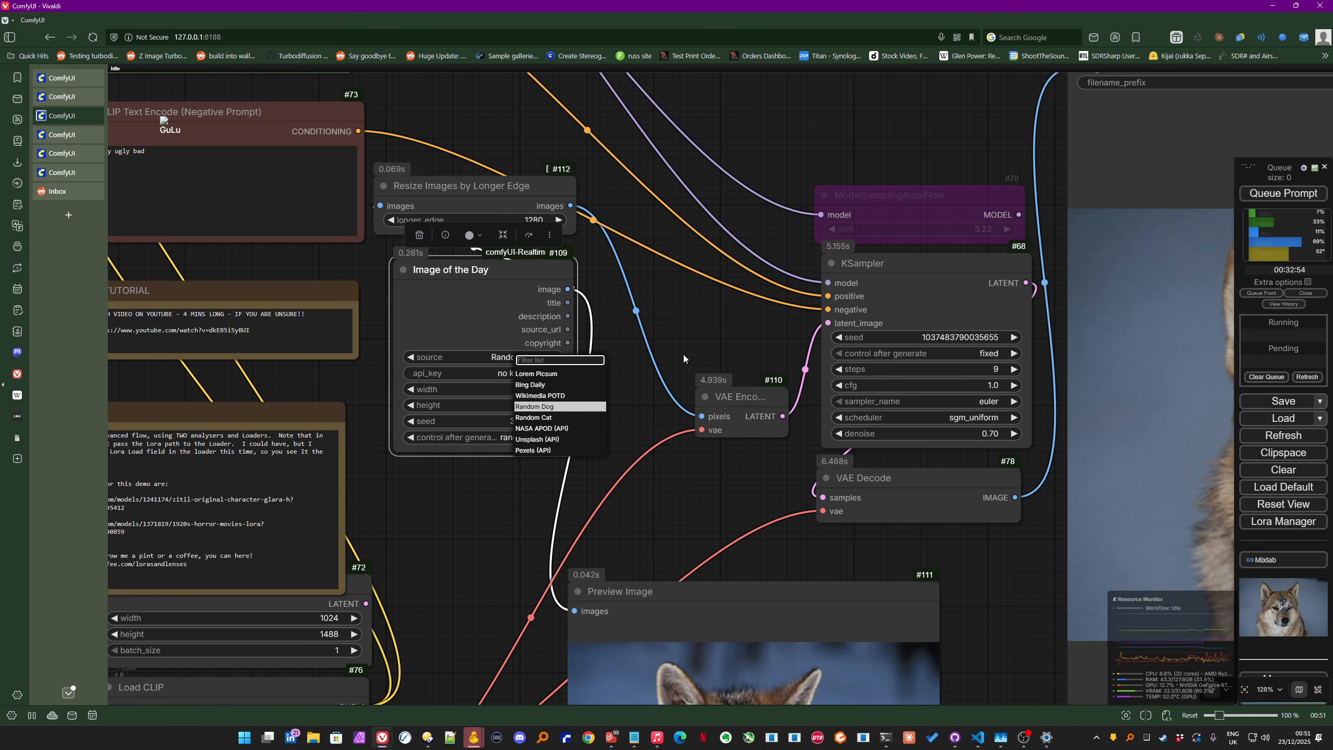
left_click(725, 348)
left_click_drag(739, 345, 421, 316)
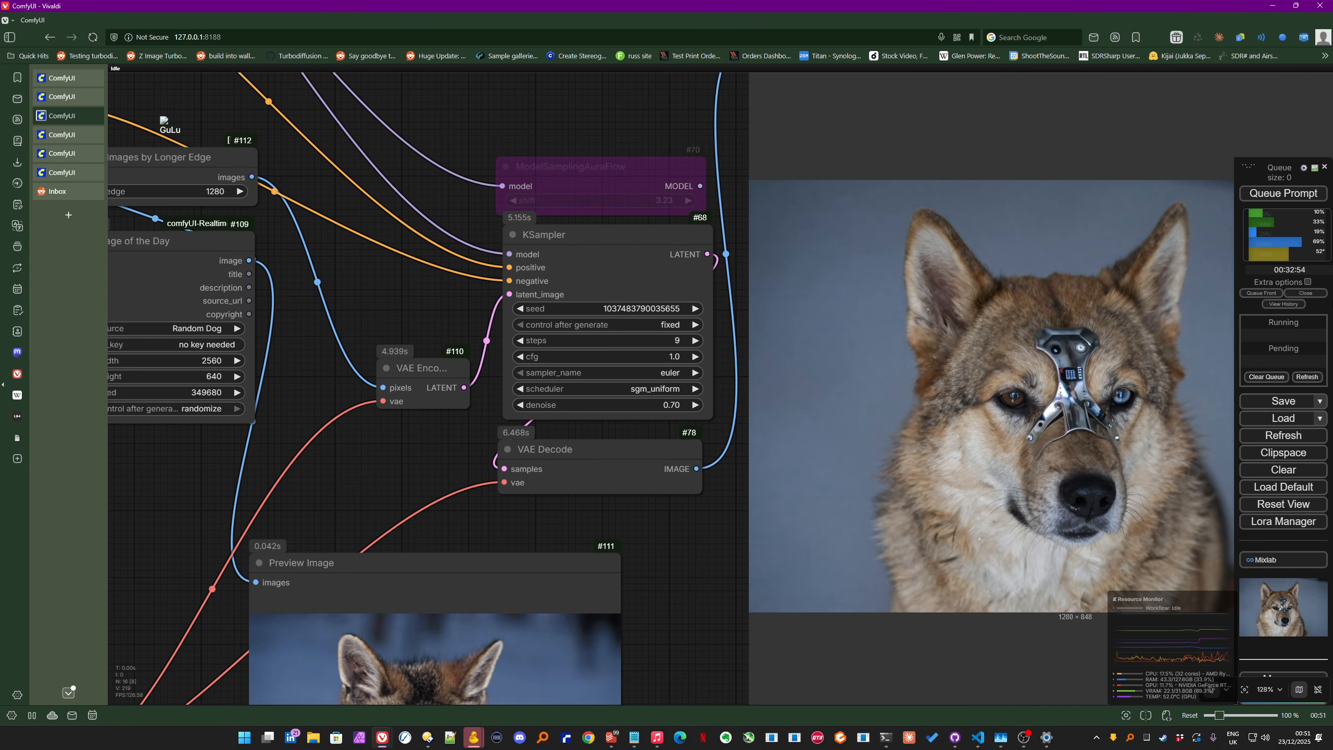
left_click_drag(393, 464, 690, 511)
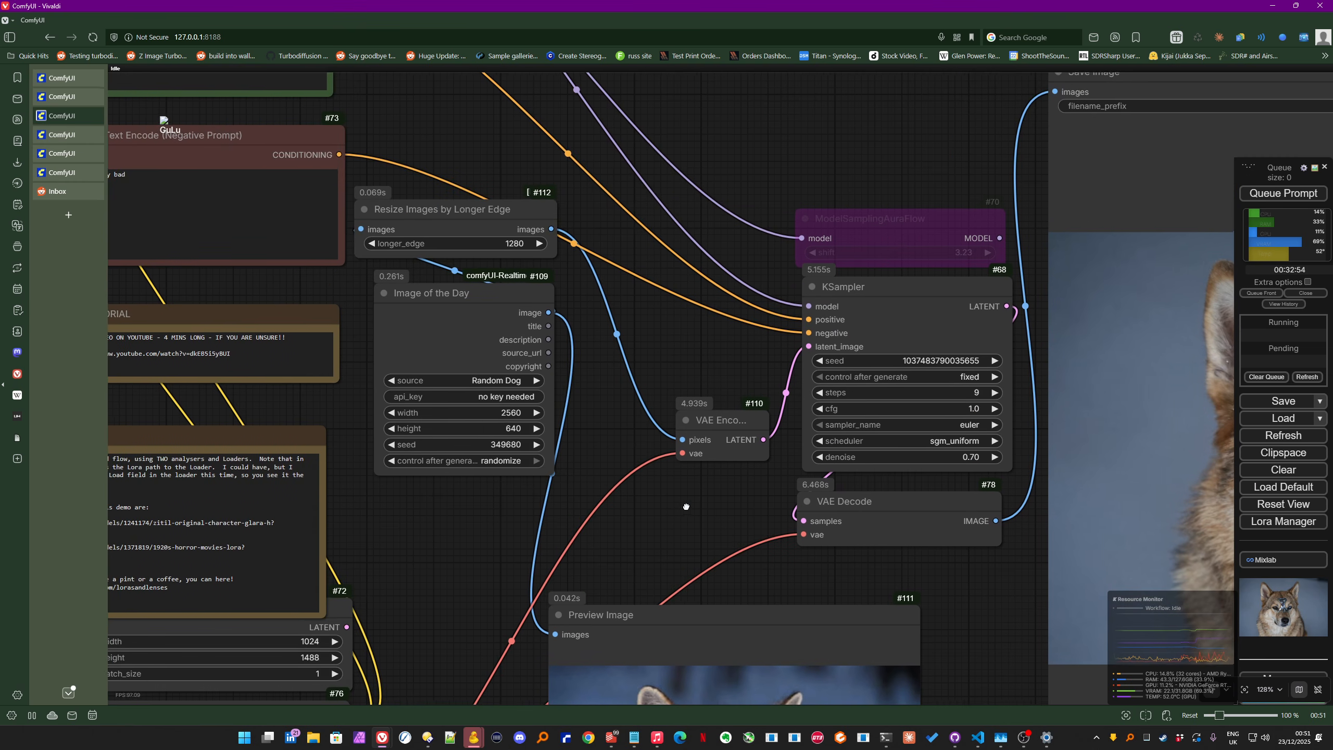
Step: Set the Image of the Day source to Lorem Picsum, with width 1024 and height 512
left_click(499, 387)
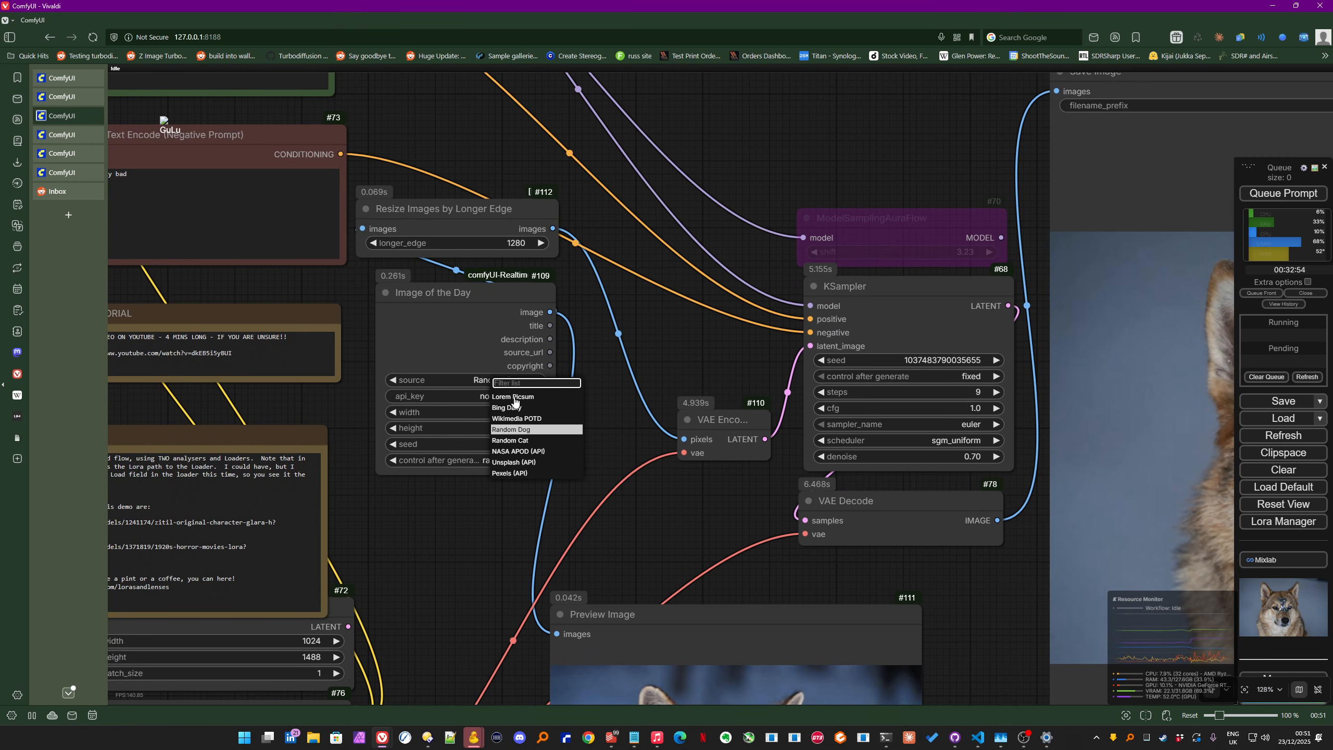
left_click(513, 398)
left_click(518, 415)
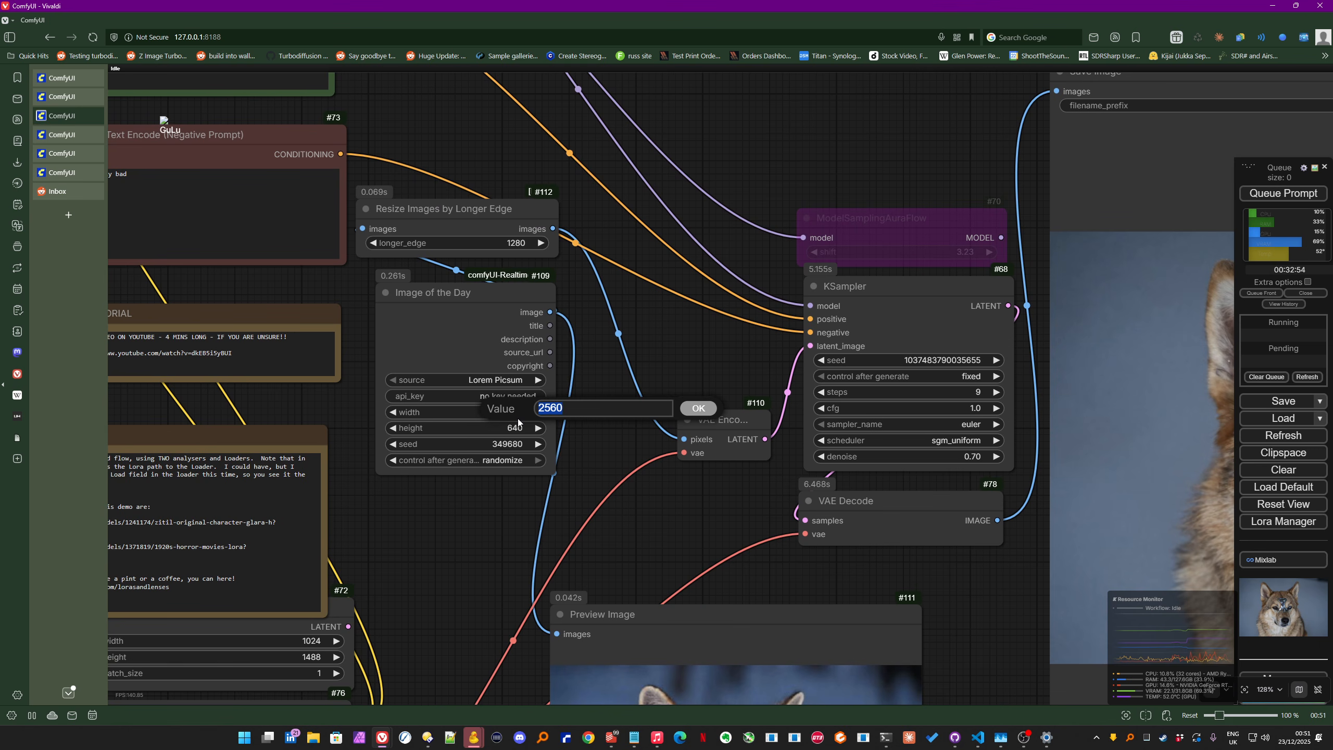
type("1024")
key("Return")
left_click(516, 428)
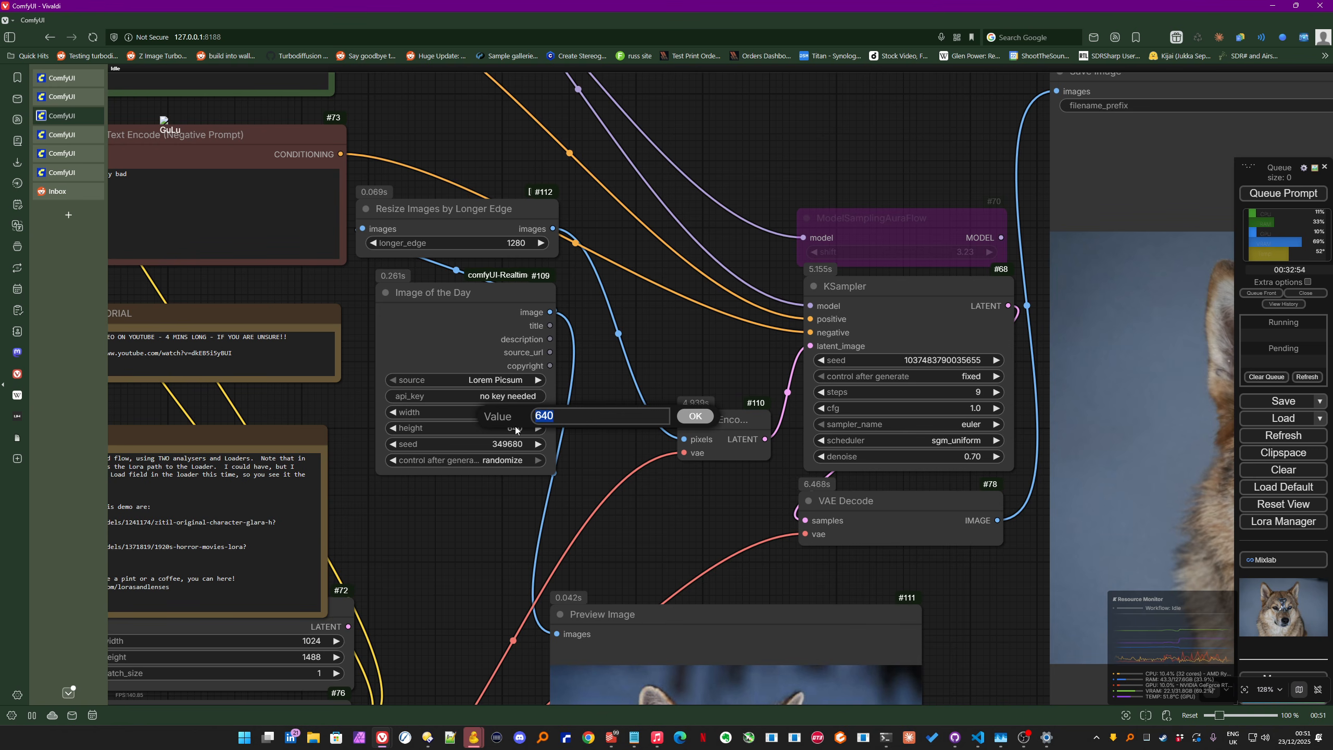
type("512")
key("Return")
Step: Change the positive prompt to "Cyberpunk theme, police station"
scroll(515, 427, "down", 4)
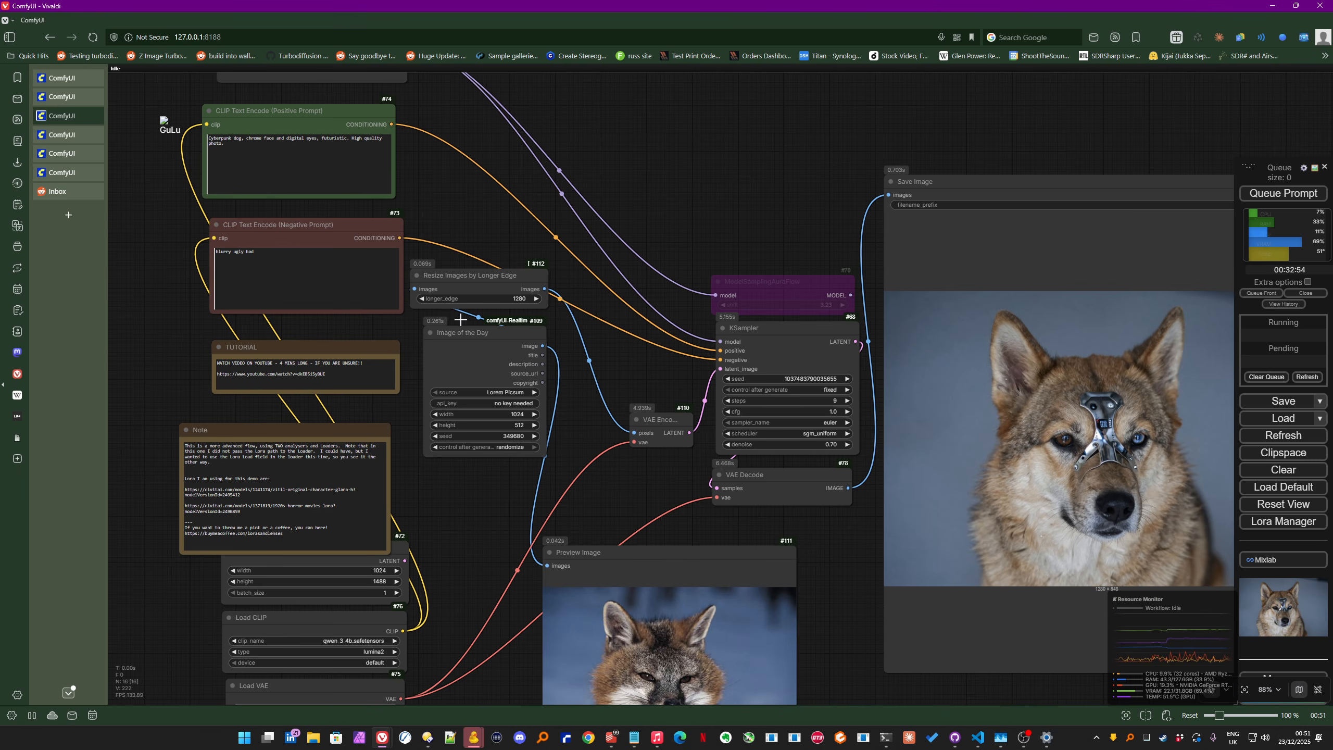
double_click(237, 139)
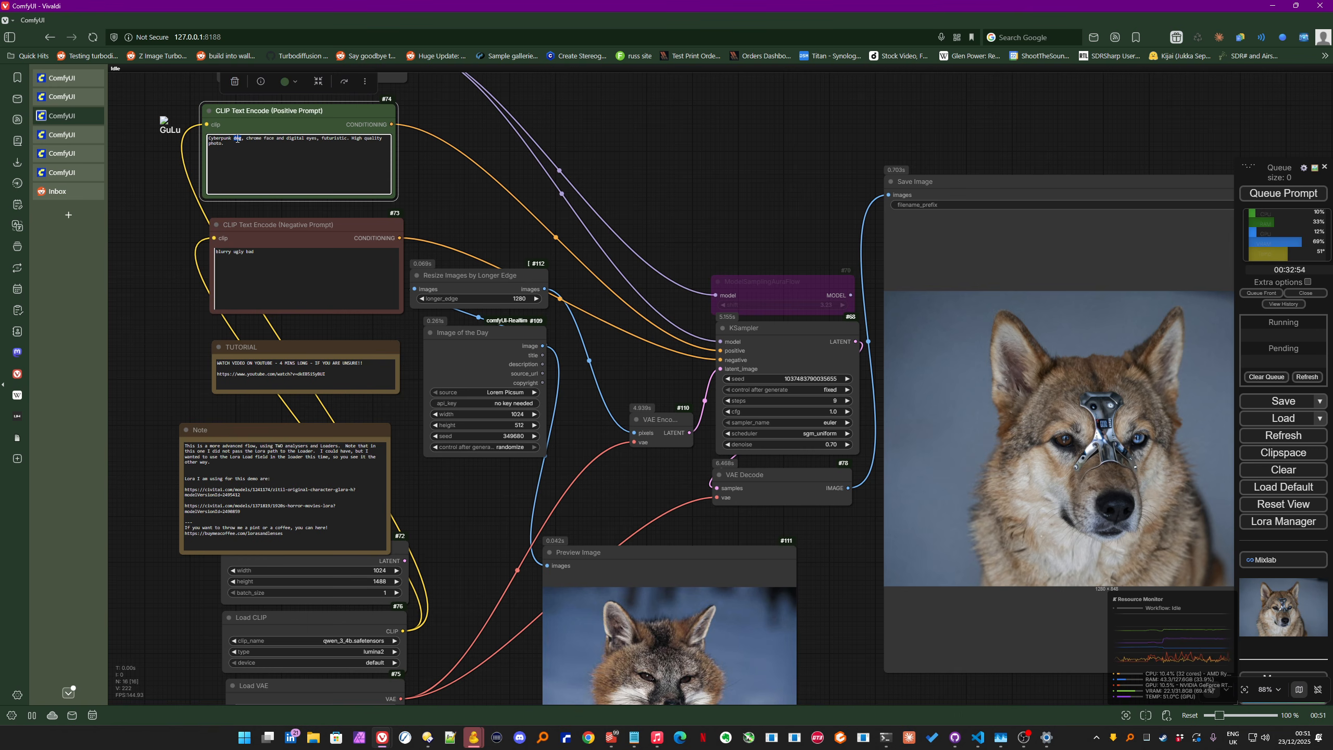
type("theme")
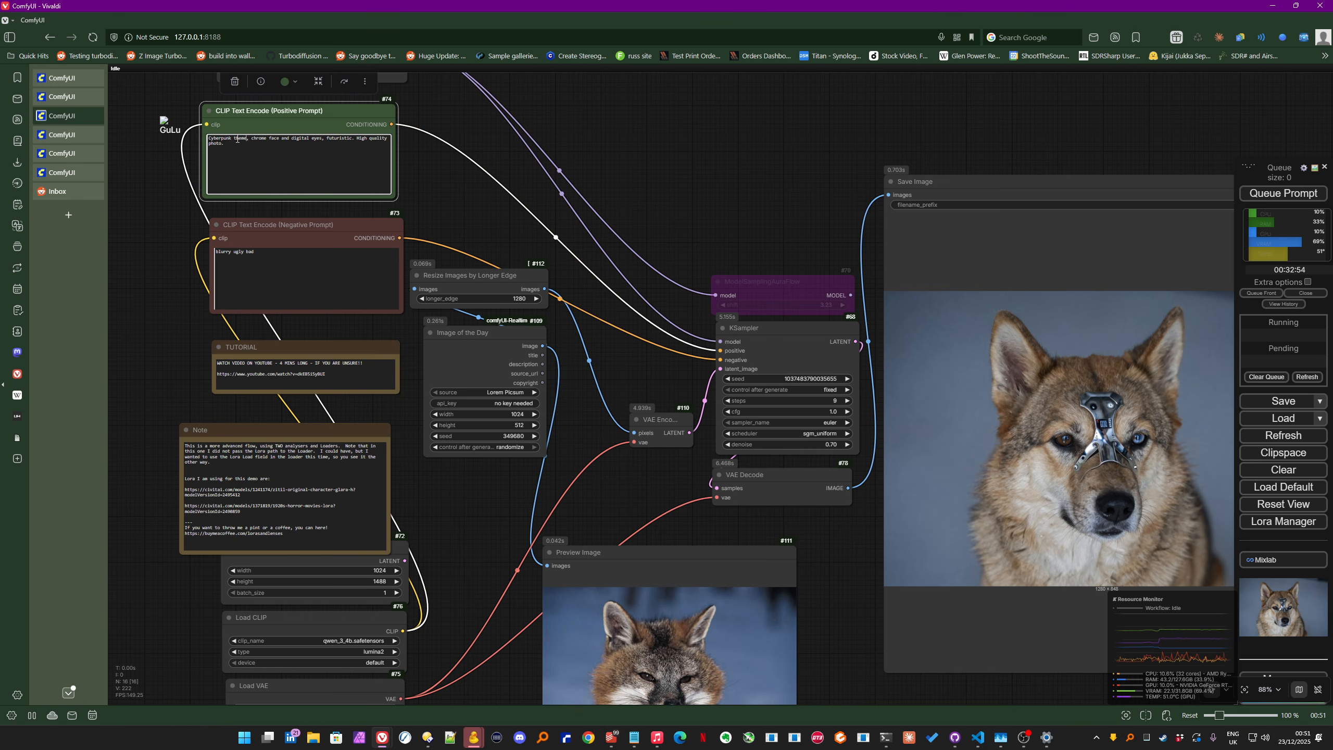
left_click_drag(253, 139, 378, 166)
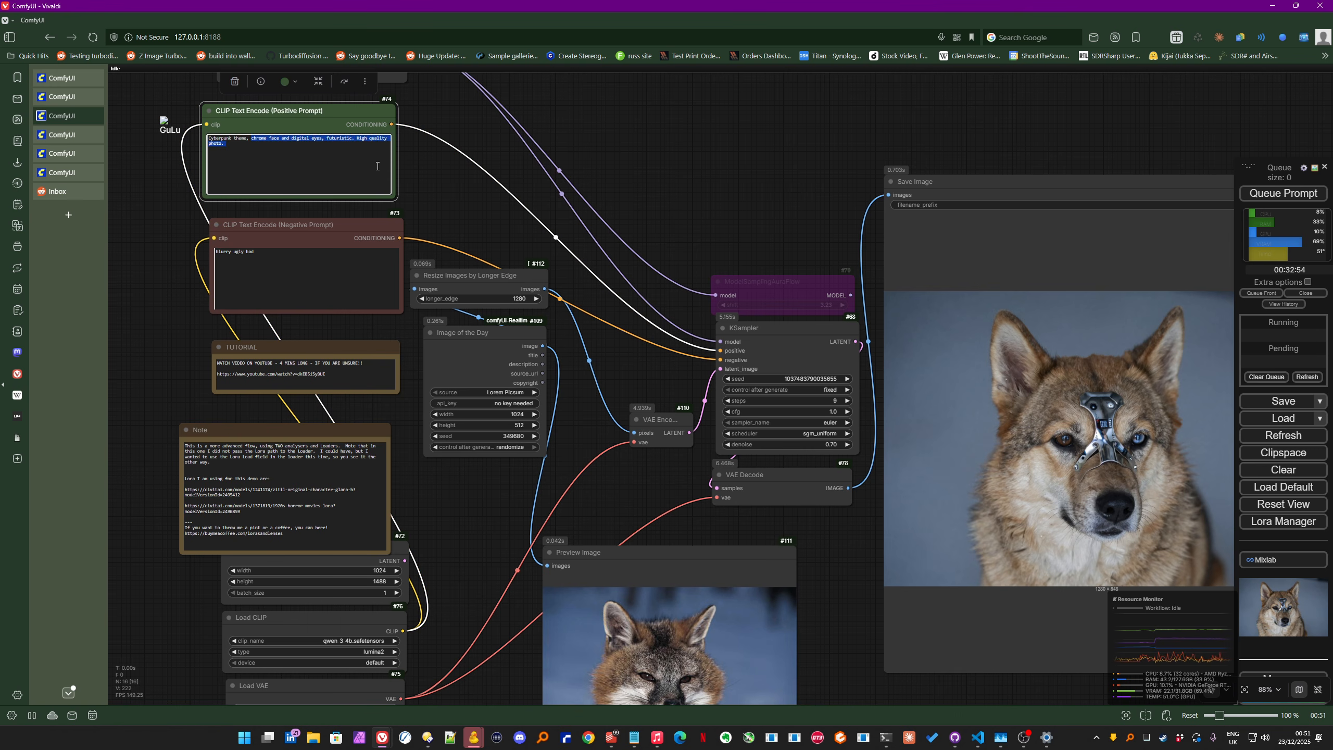
key("BackSpace")
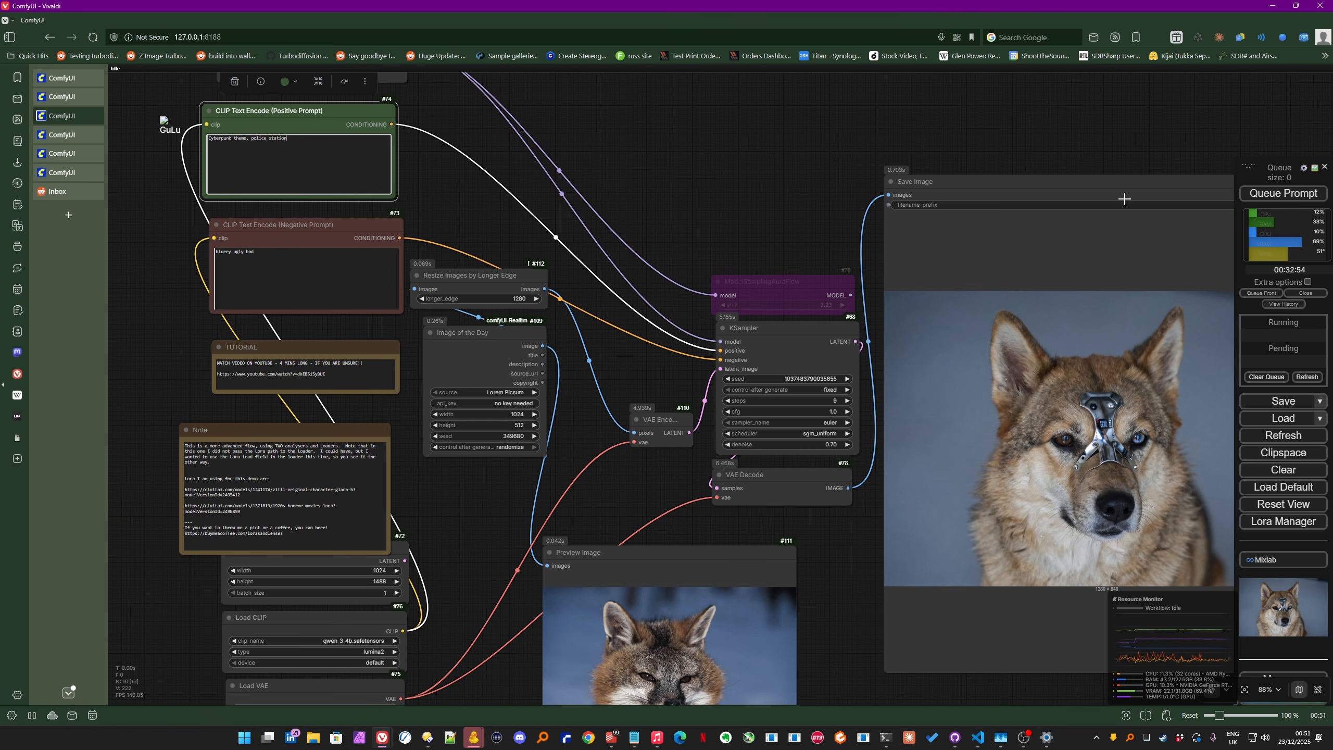
Step: Generate the image from the new prompt and compare the Lorem Picsum preview with the saved output
left_click(1283, 193)
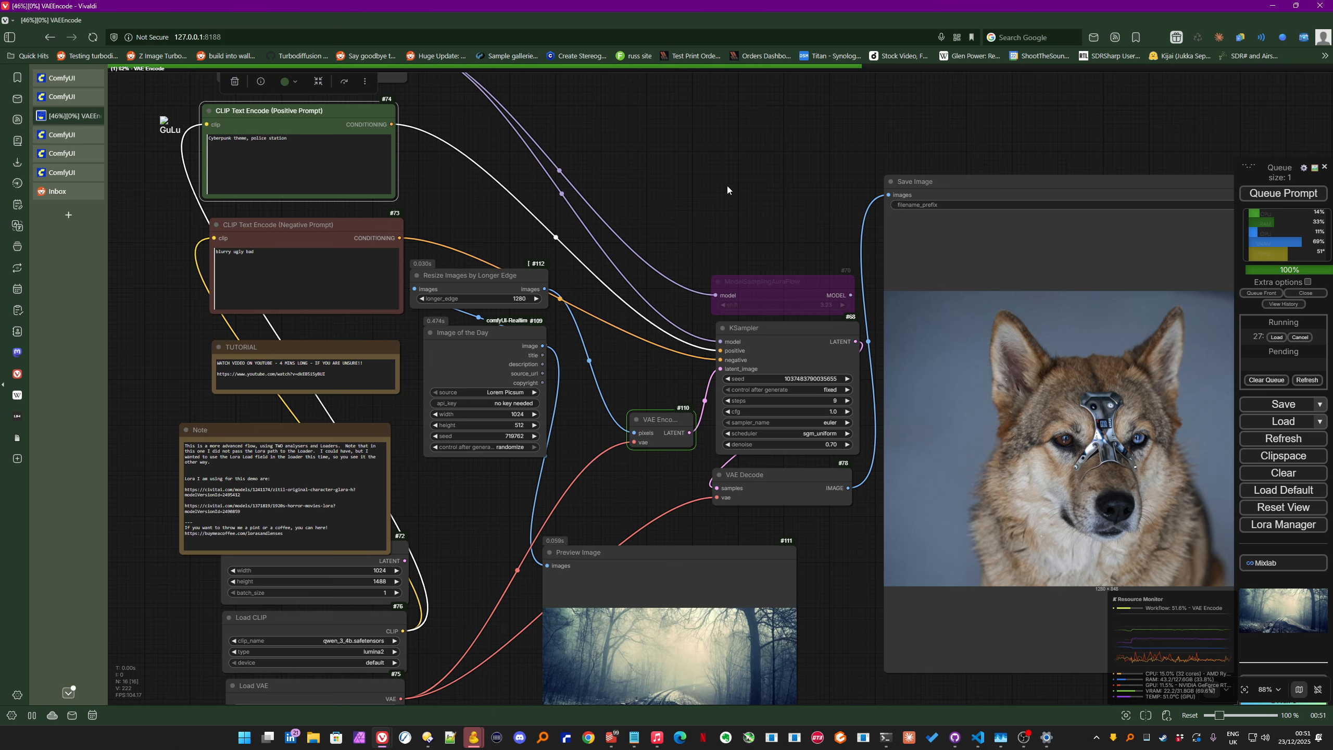
left_click_drag(727, 185, 623, 102)
scroll(469, 398, "down", 1)
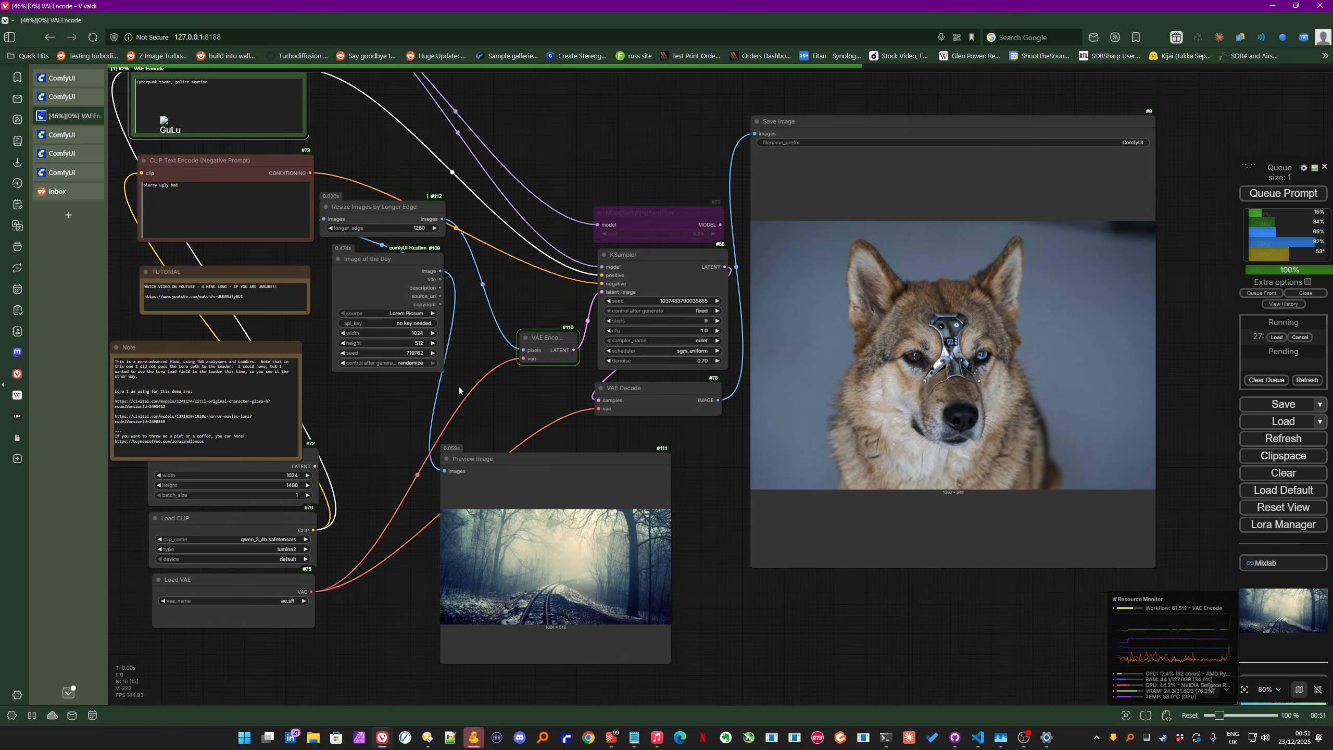
scroll(557, 546, "up", 2)
scroll(582, 615, "up", 4)
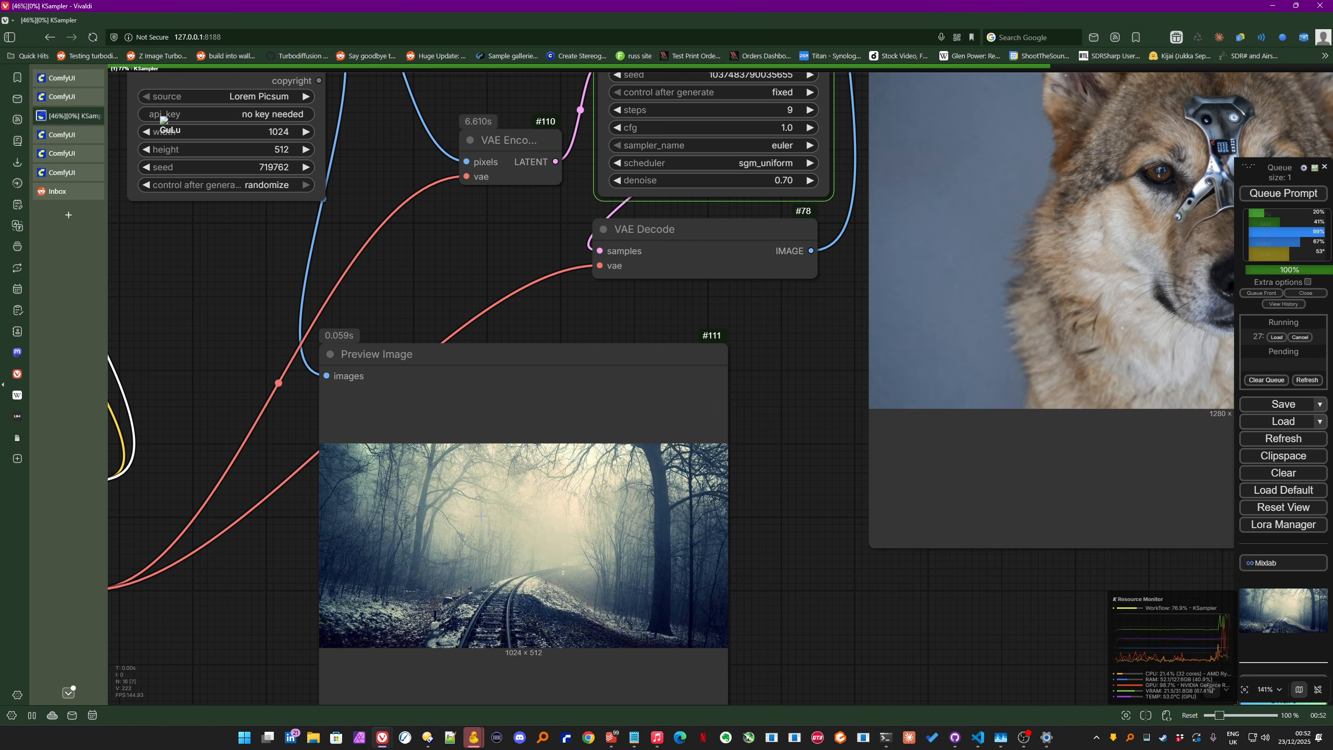
scroll(512, 458, "down", 2)
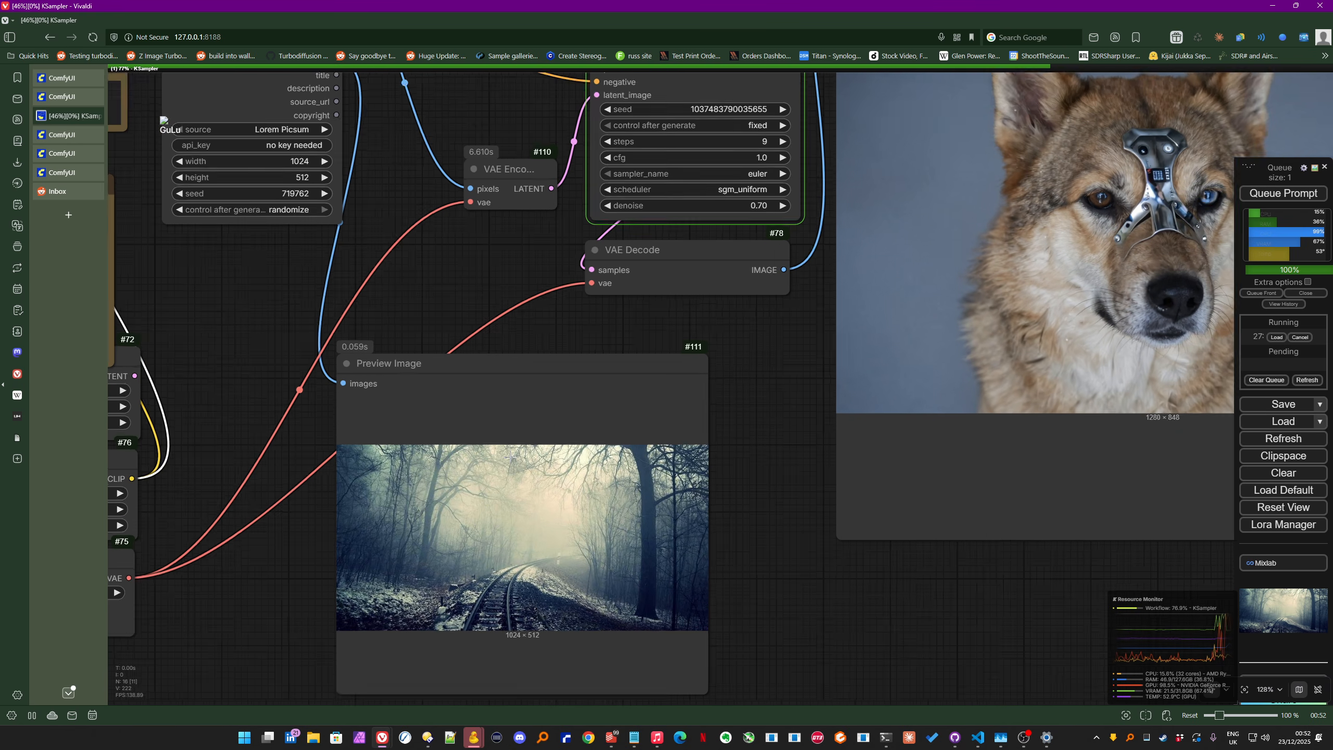
scroll(505, 439, "down", 1)
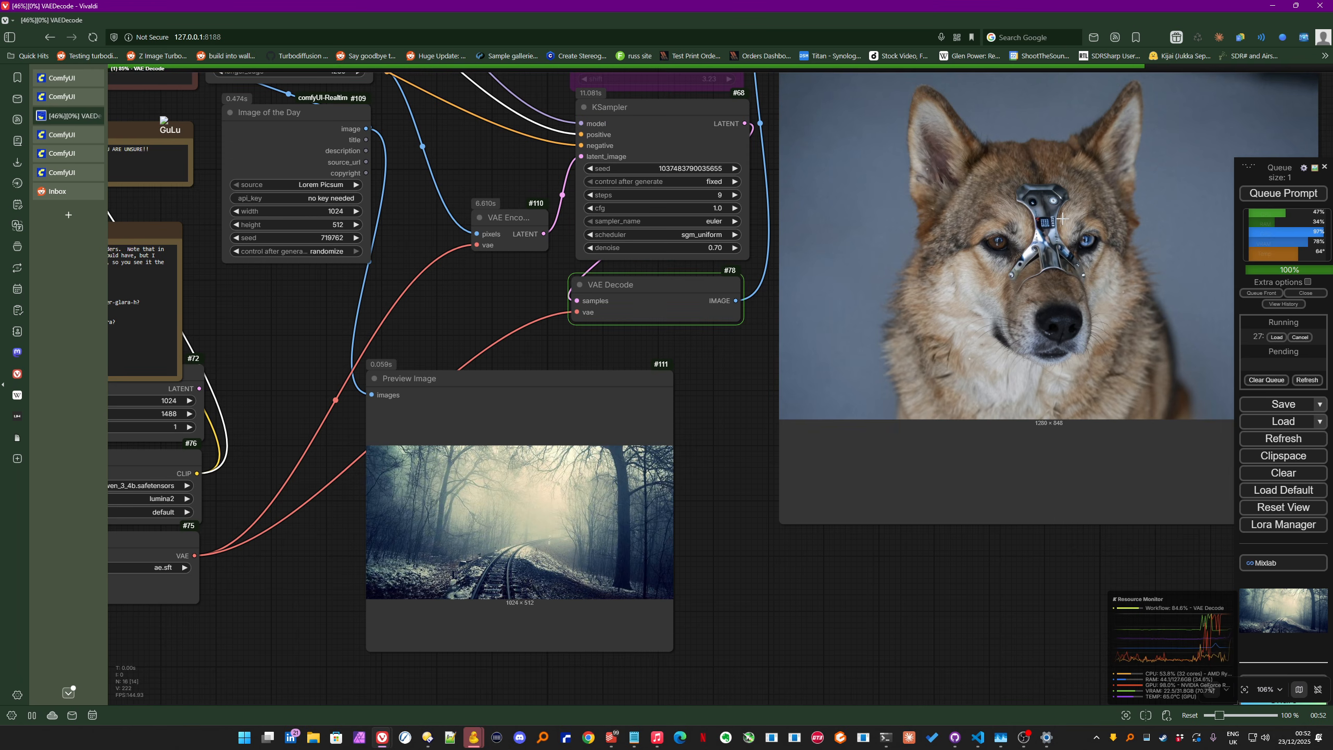
scroll(1055, 217, "down", 1)
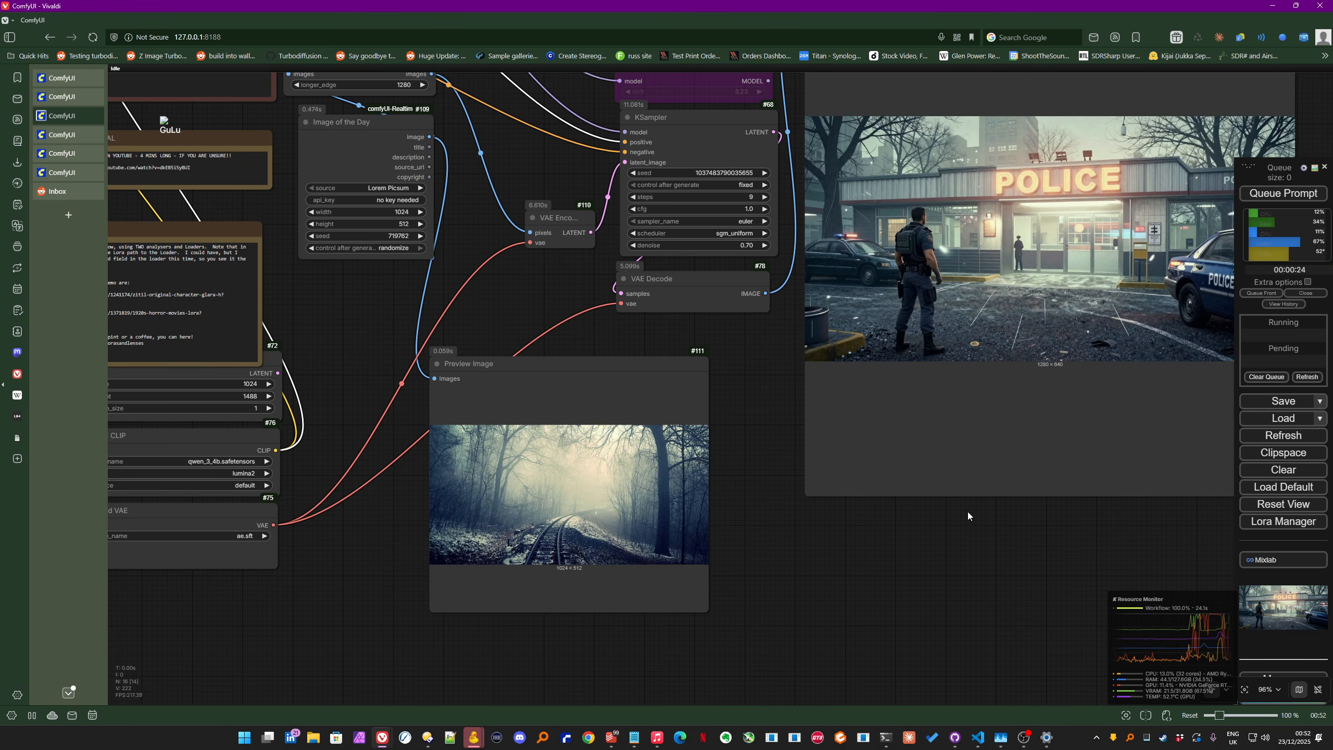
Step: Review the Image of the Day node's source options and its api_key field without changing them
left_click_drag(968, 512, 874, 546)
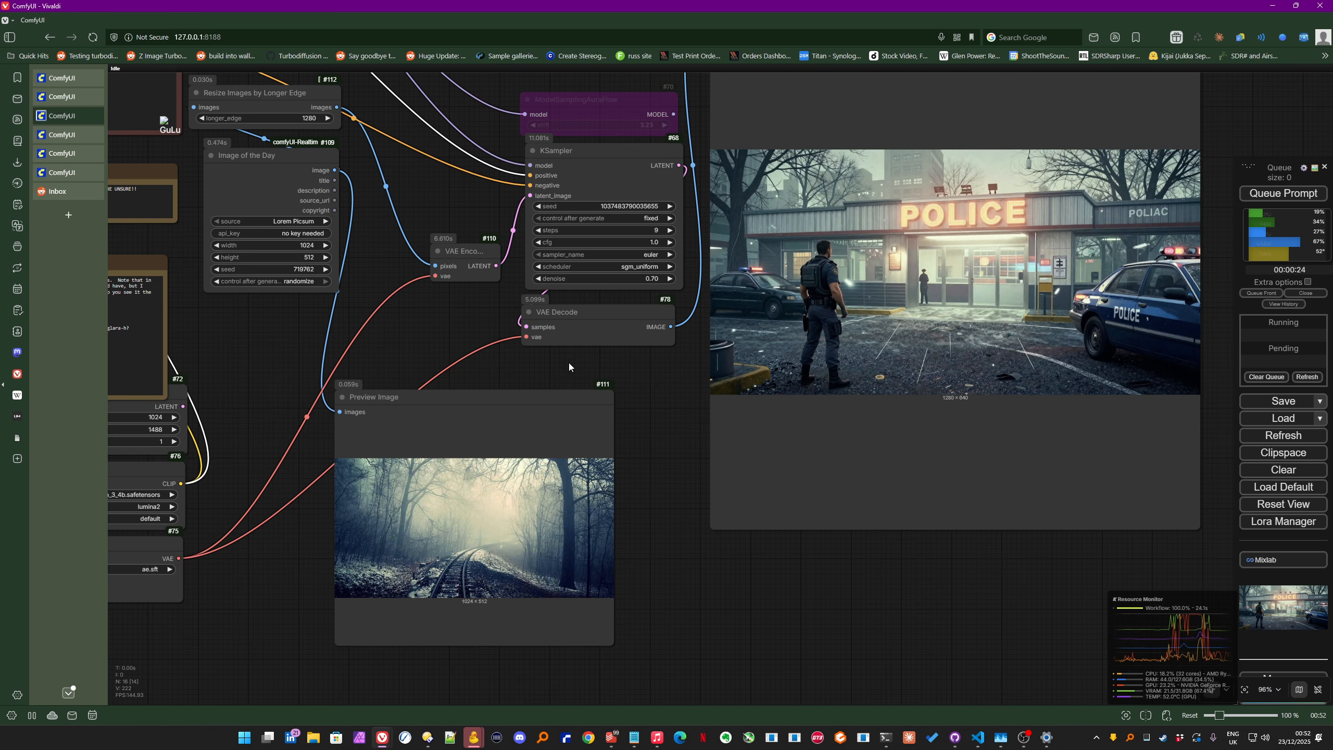
left_click_drag(471, 367, 576, 366)
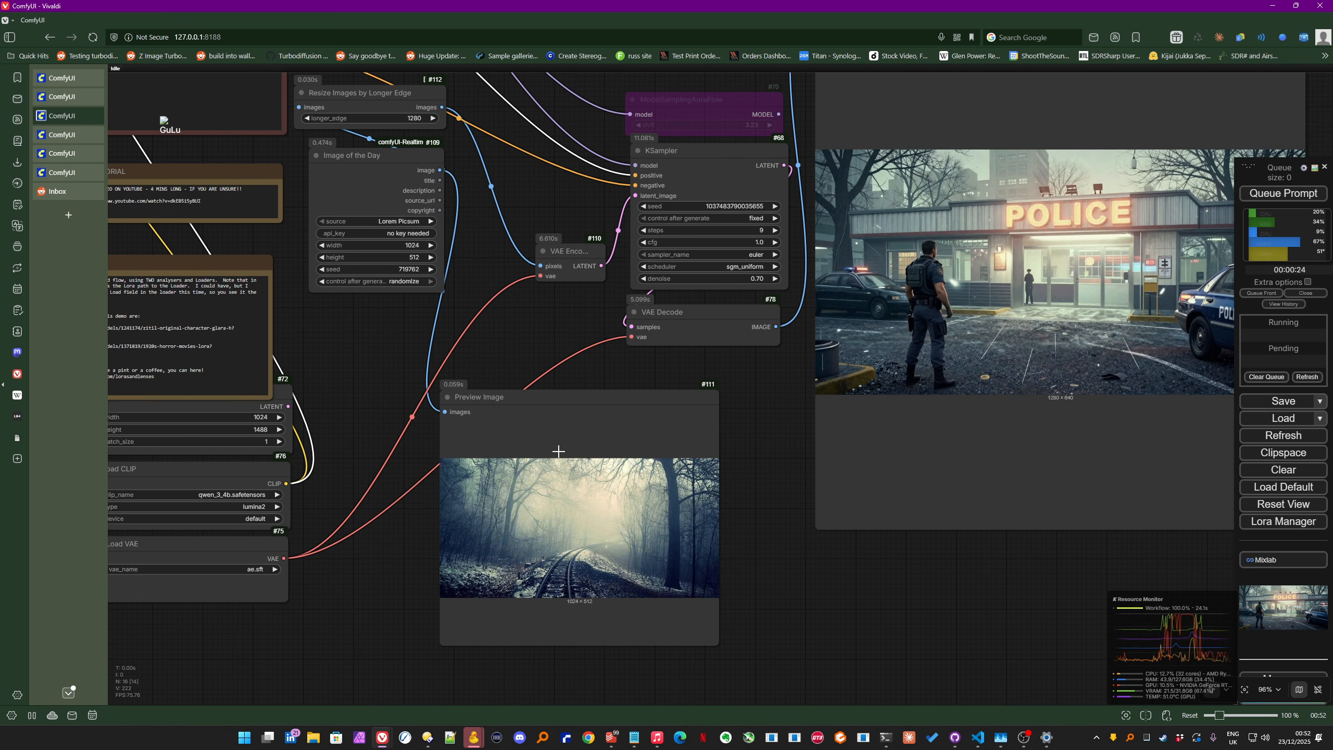
scroll(453, 229, "up", 3)
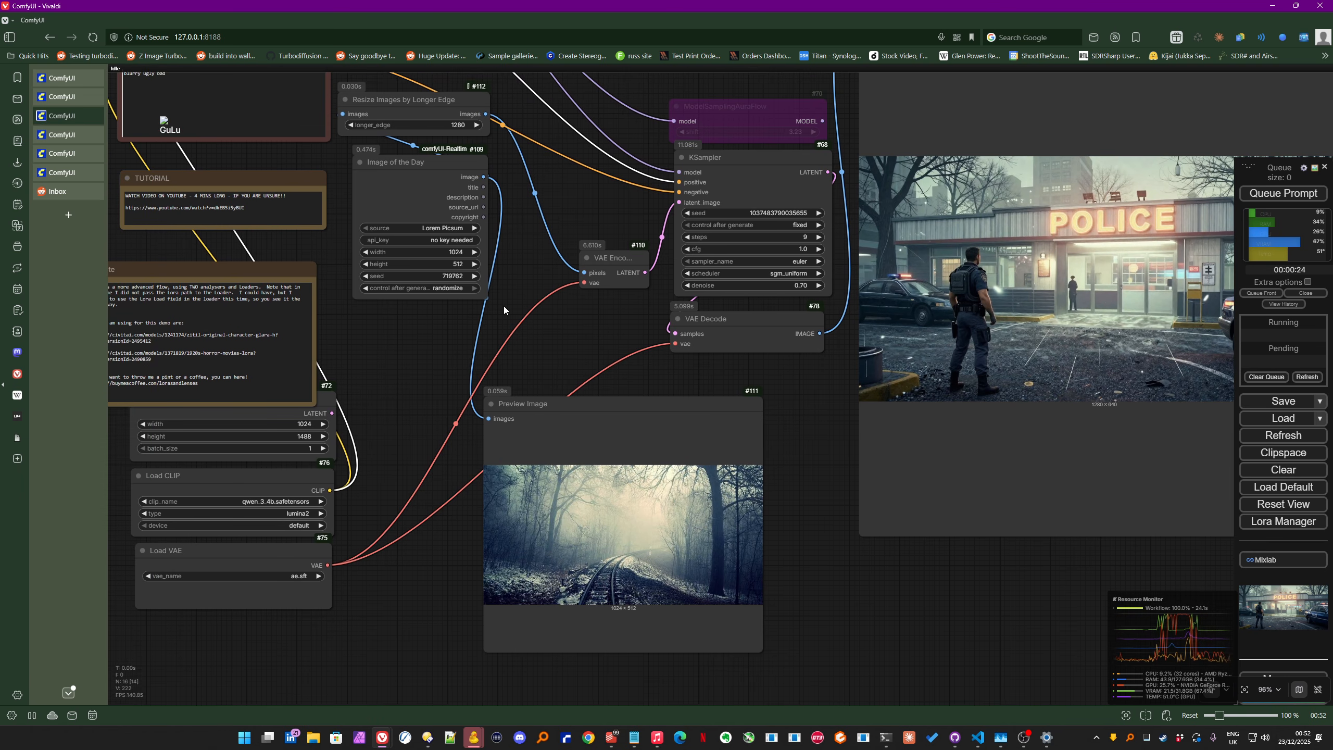
scroll(452, 230, "up", 2)
left_click(441, 220)
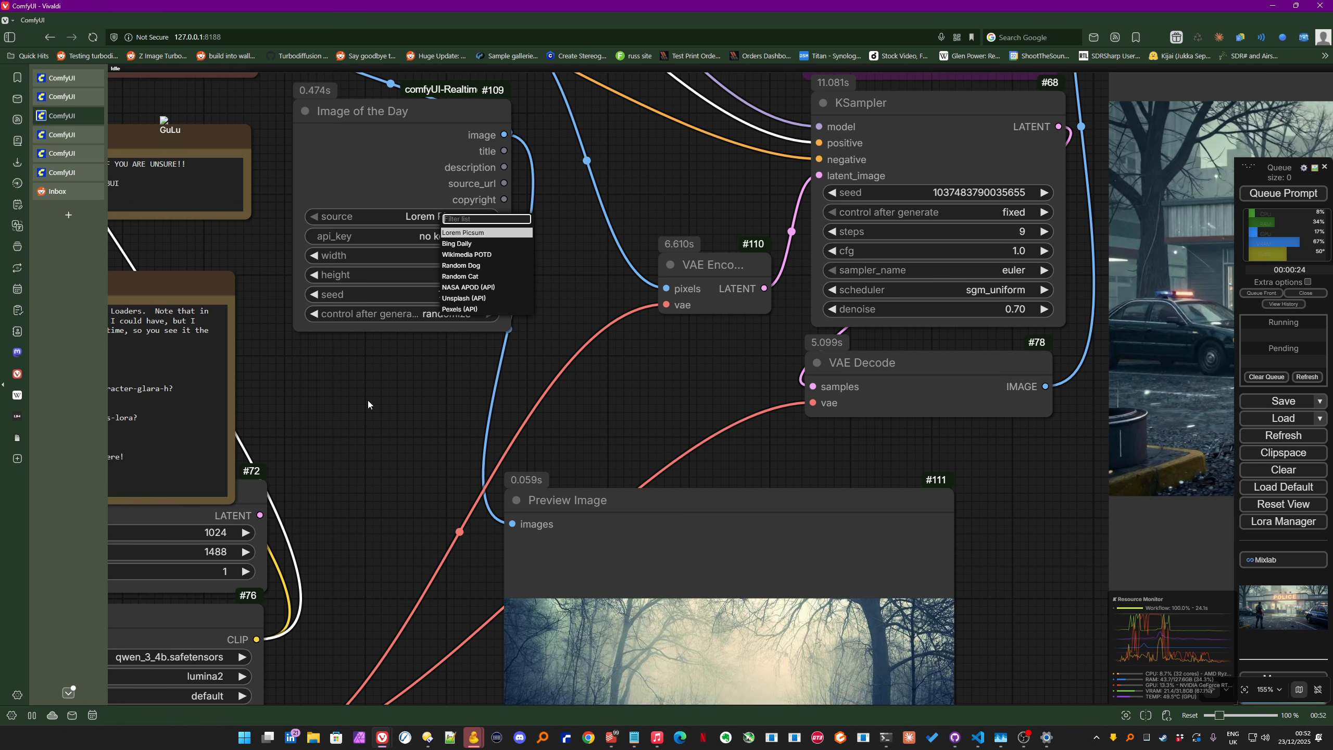
left_click(430, 240)
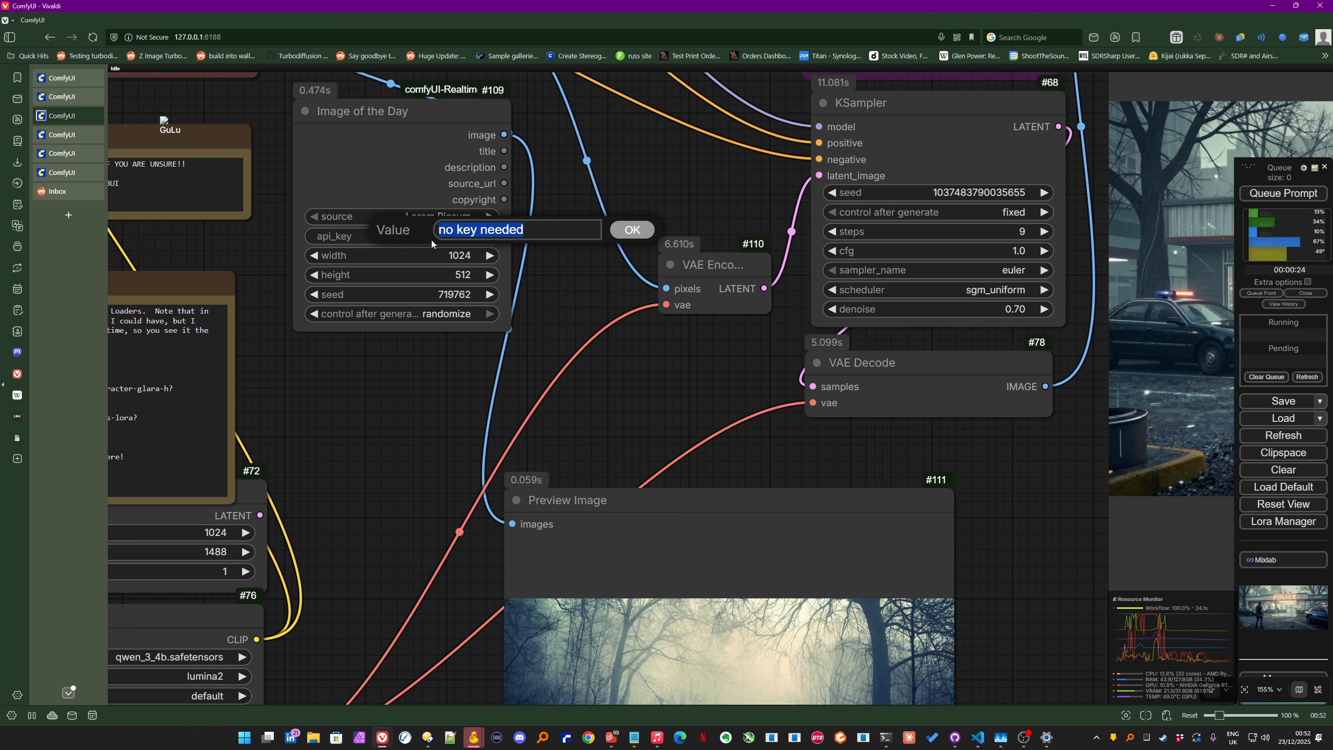
left_click(631, 230)
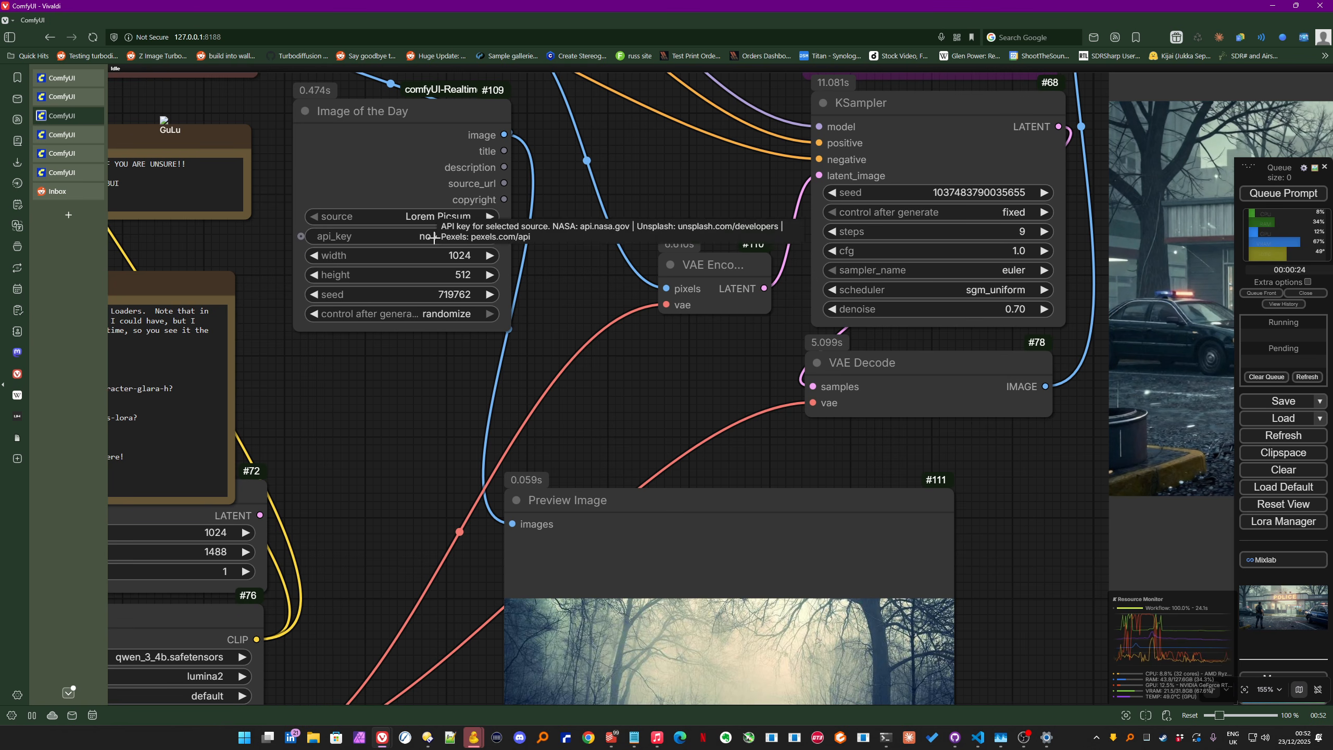
scroll(588, 363, "down", 5)
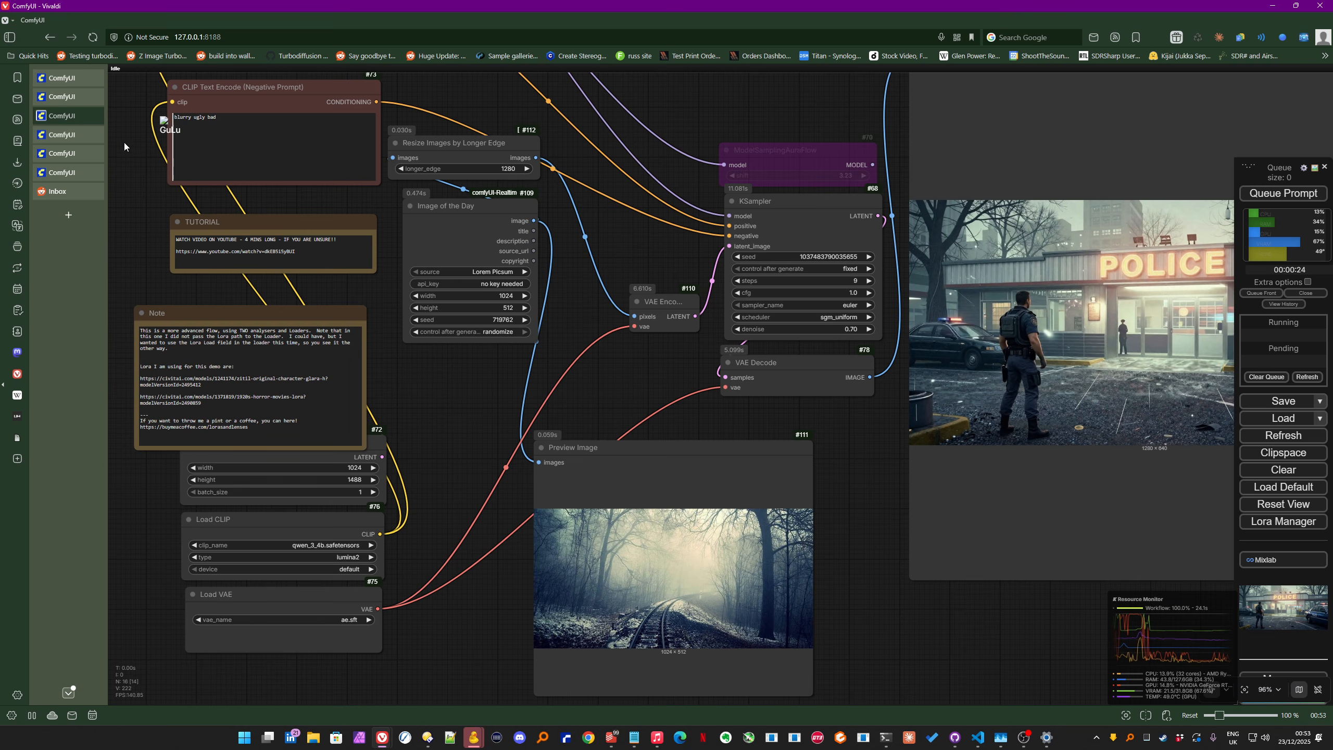
Step: Open the Clippy Reloaded workflow and examine its clipboard image node, the loaded picture and the KSampler settings
left_click(70, 136)
left_click_drag(402, 521, 640, 555)
scroll(646, 234, "up", 2)
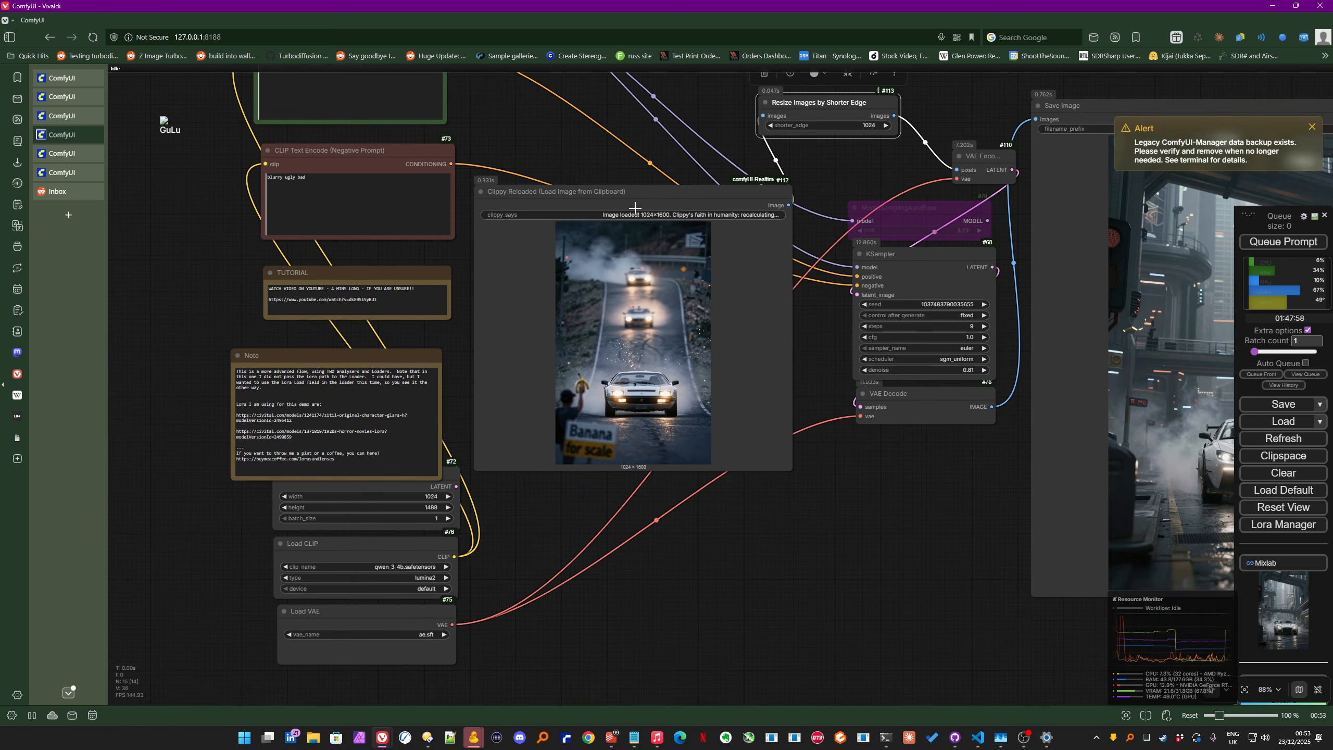
scroll(641, 207, "up", 1)
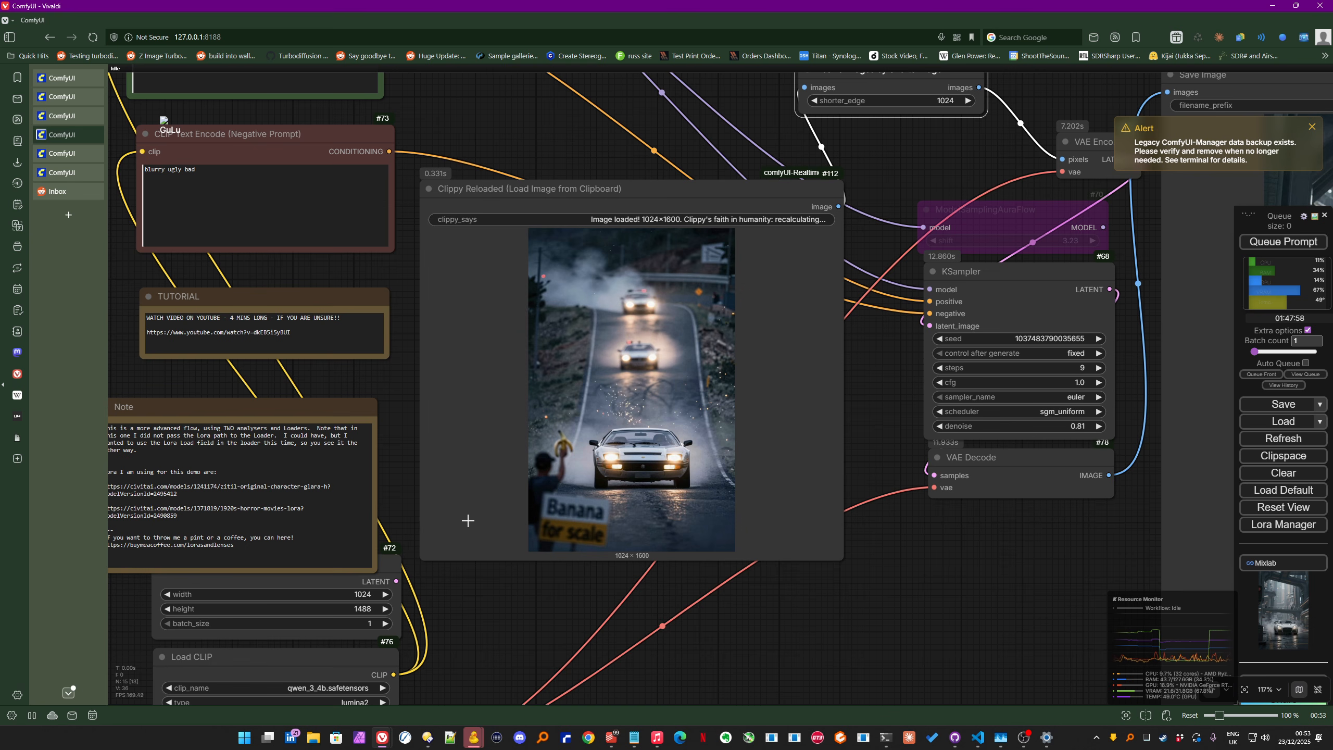
Step: Copy a different image to the clipboard from File Explorer, run the Clippy Reloaded workflow and check the image it loads
key("super+e")
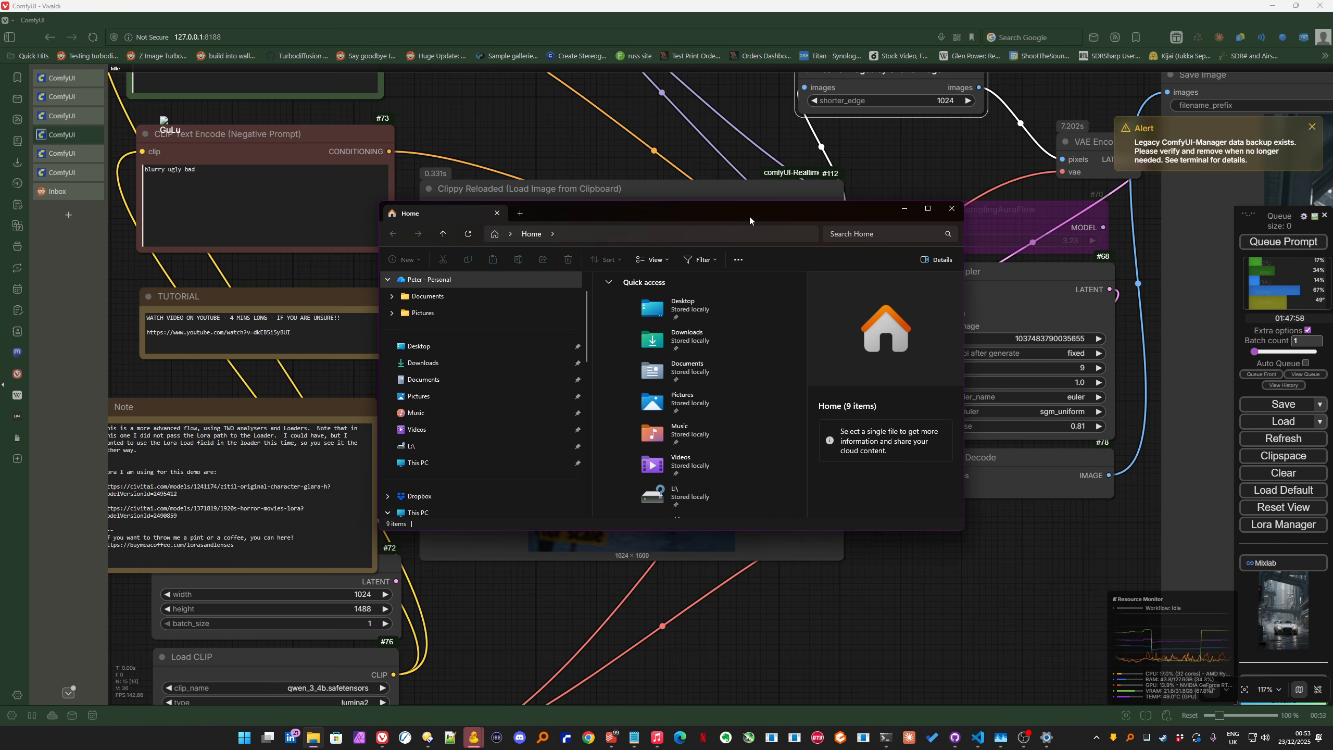
left_click_drag(750, 222, 997, 749)
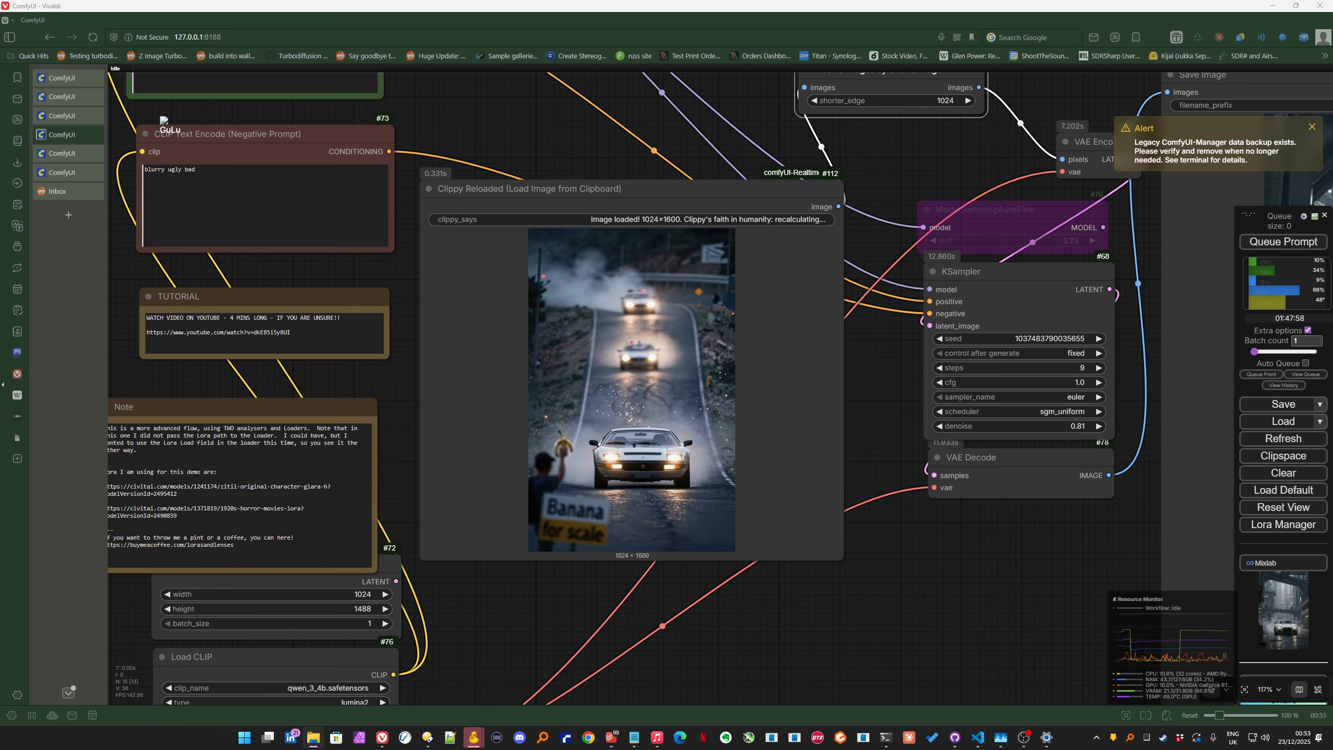
left_click(1273, 243)
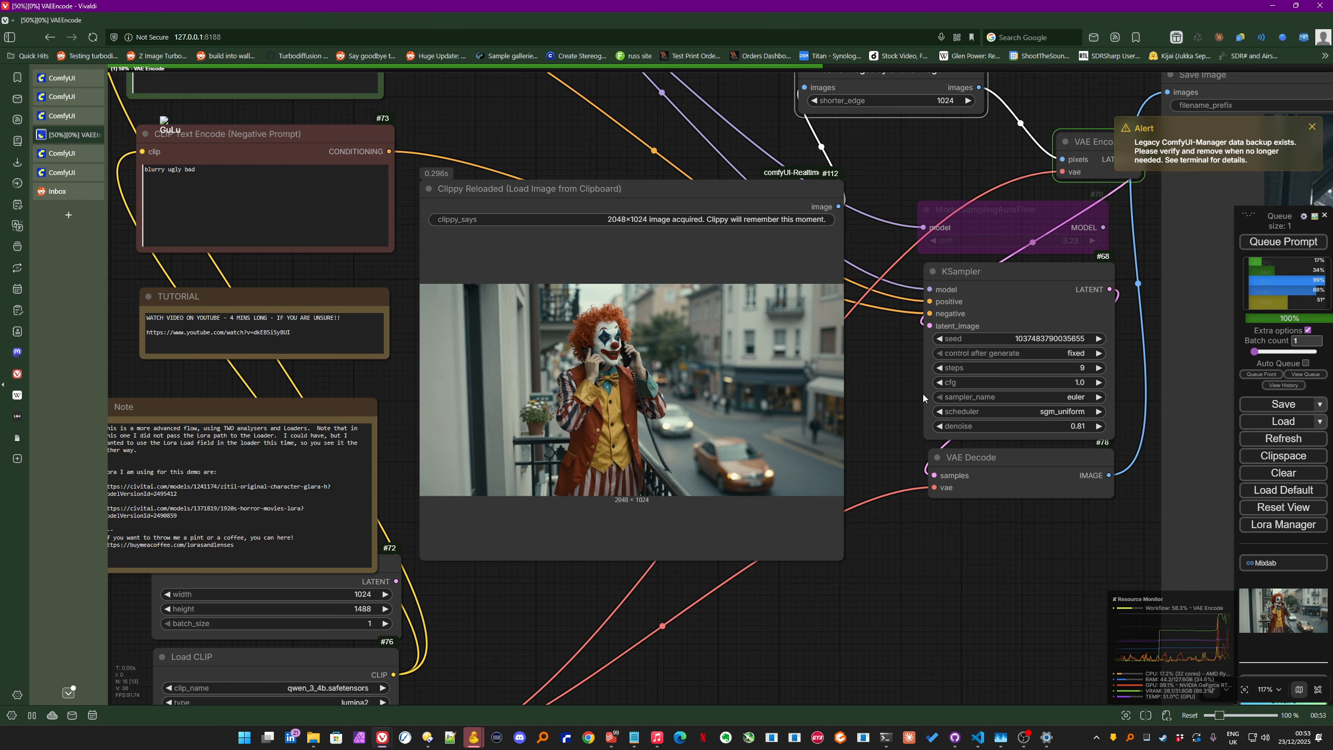
scroll(749, 340, "up", 3)
scroll(709, 315, "down", 1)
scroll(684, 290, "up", 1)
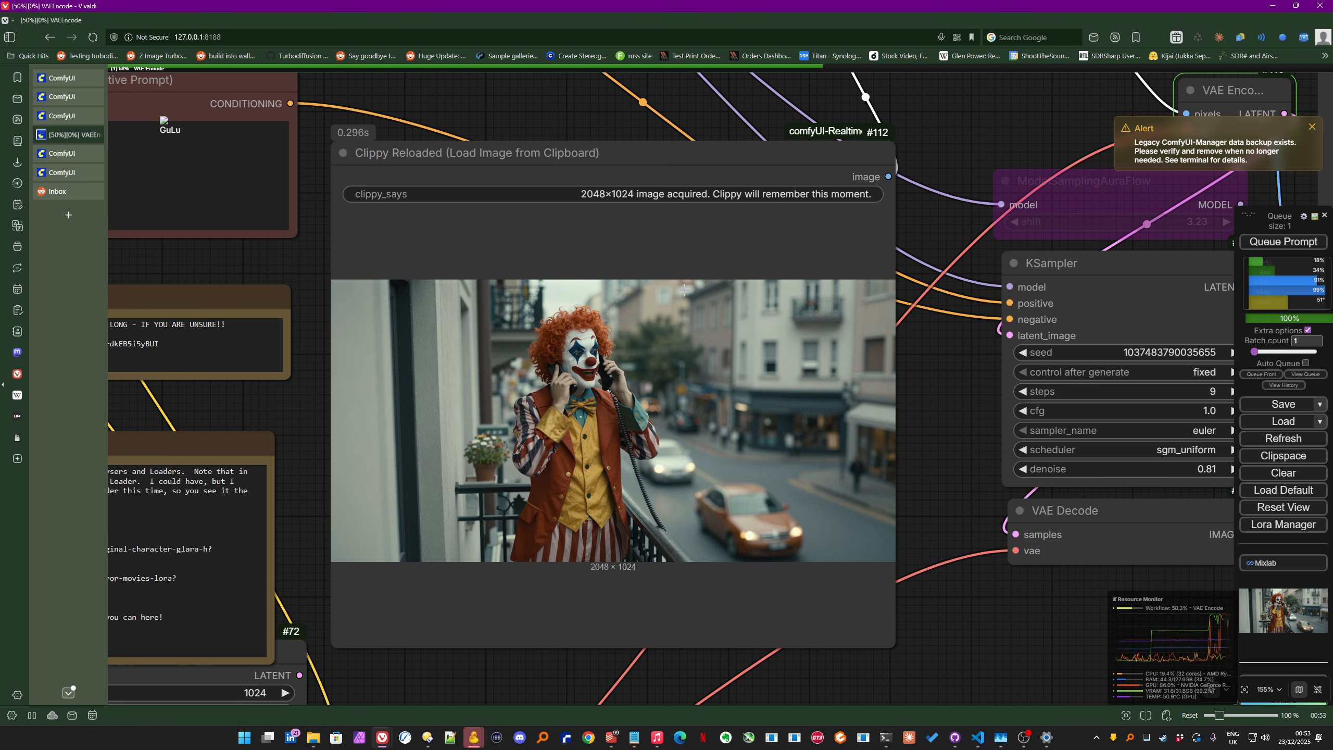
scroll(684, 290, "down", 5)
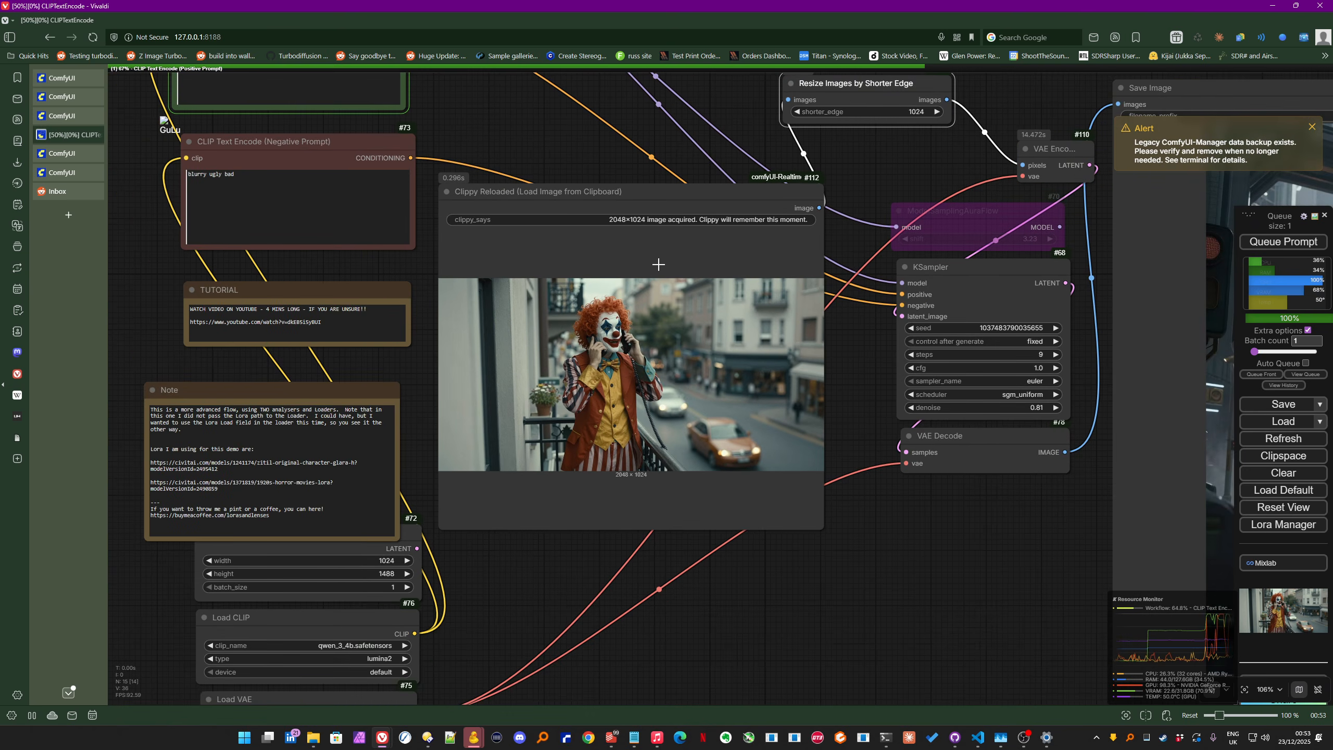
scroll(658, 264, "up", 1)
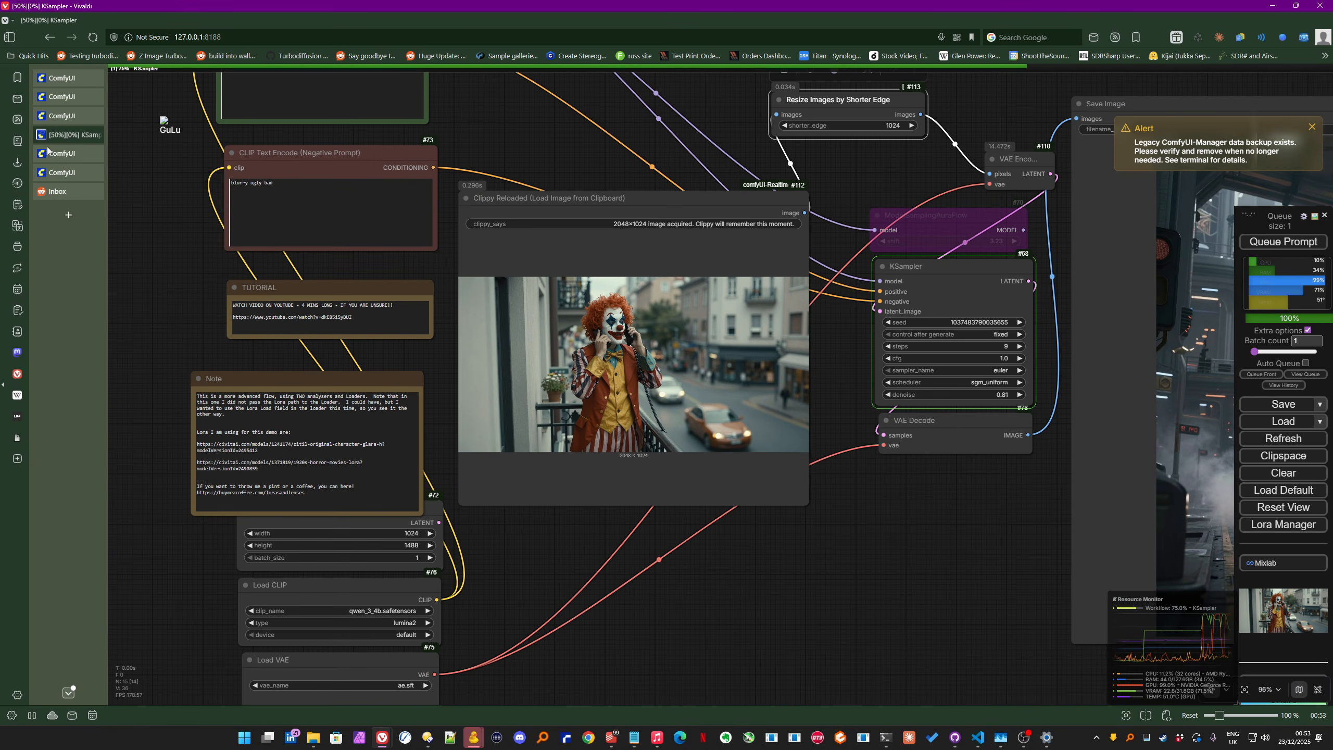
Step: Open the Z-Image Model Layer Editor workflow and review its layer strengths, layer analysis, prompts and saved image
mouse_move(55, 153)
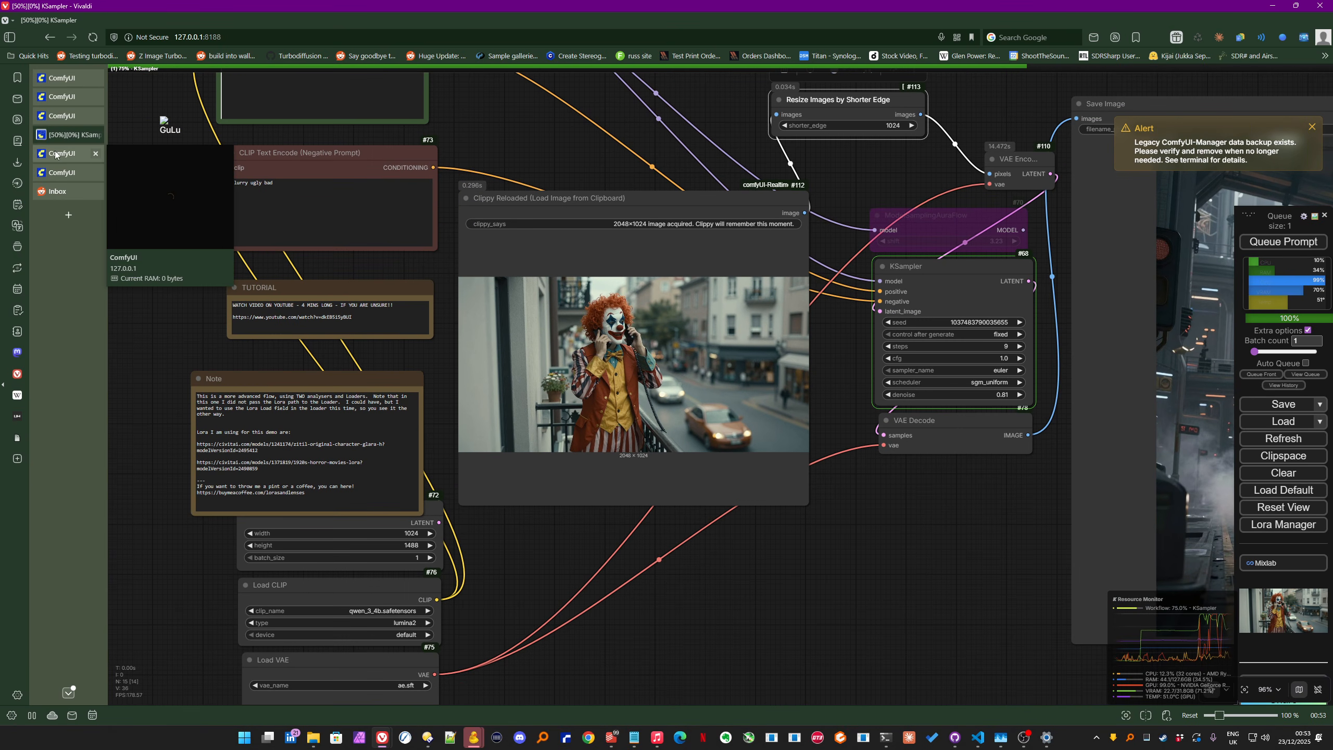
left_click(56, 154)
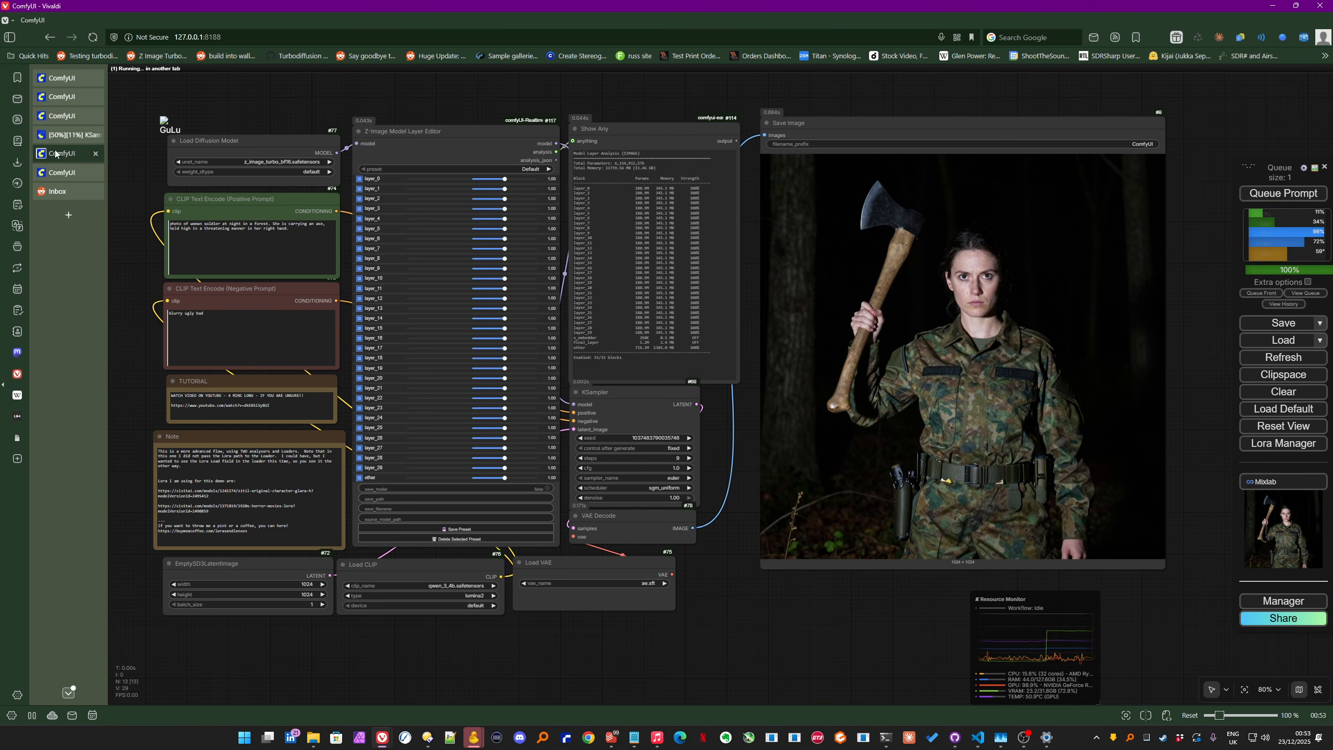
scroll(344, 116, "up", 1)
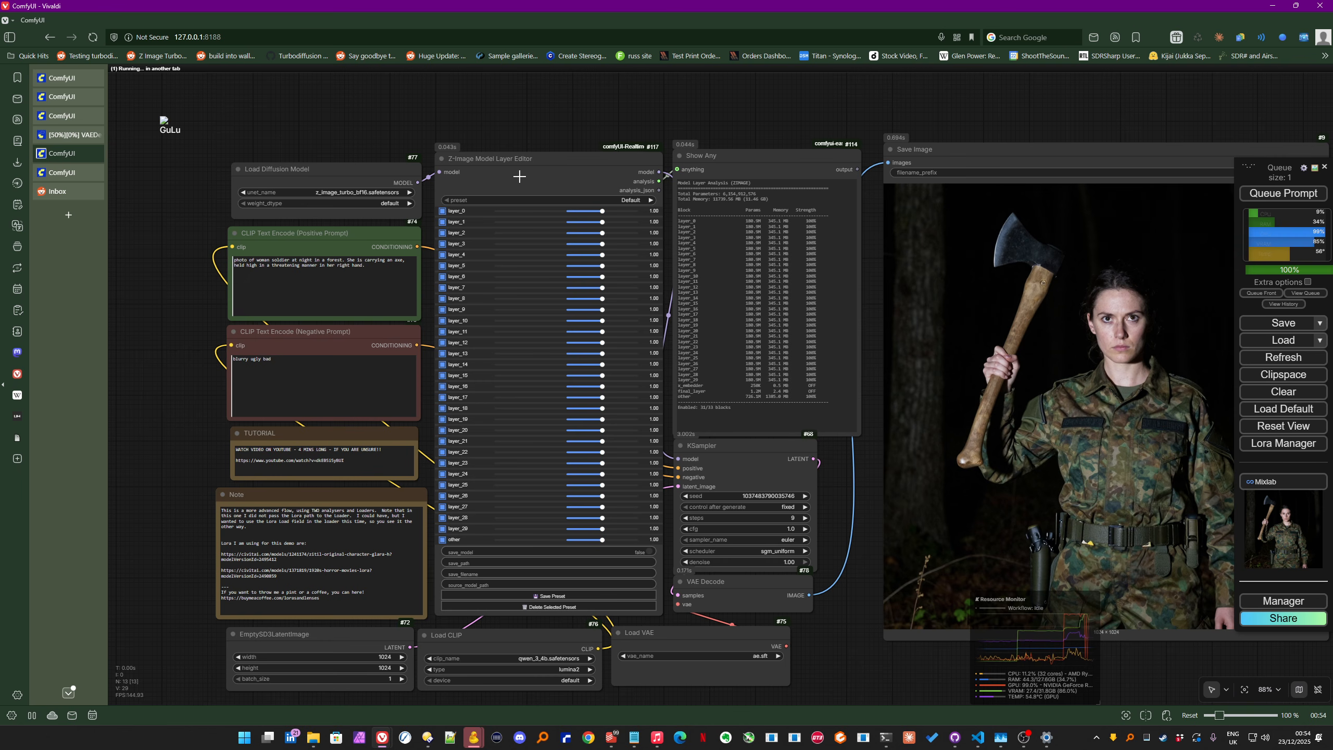
left_click_drag(525, 129, 522, 98)
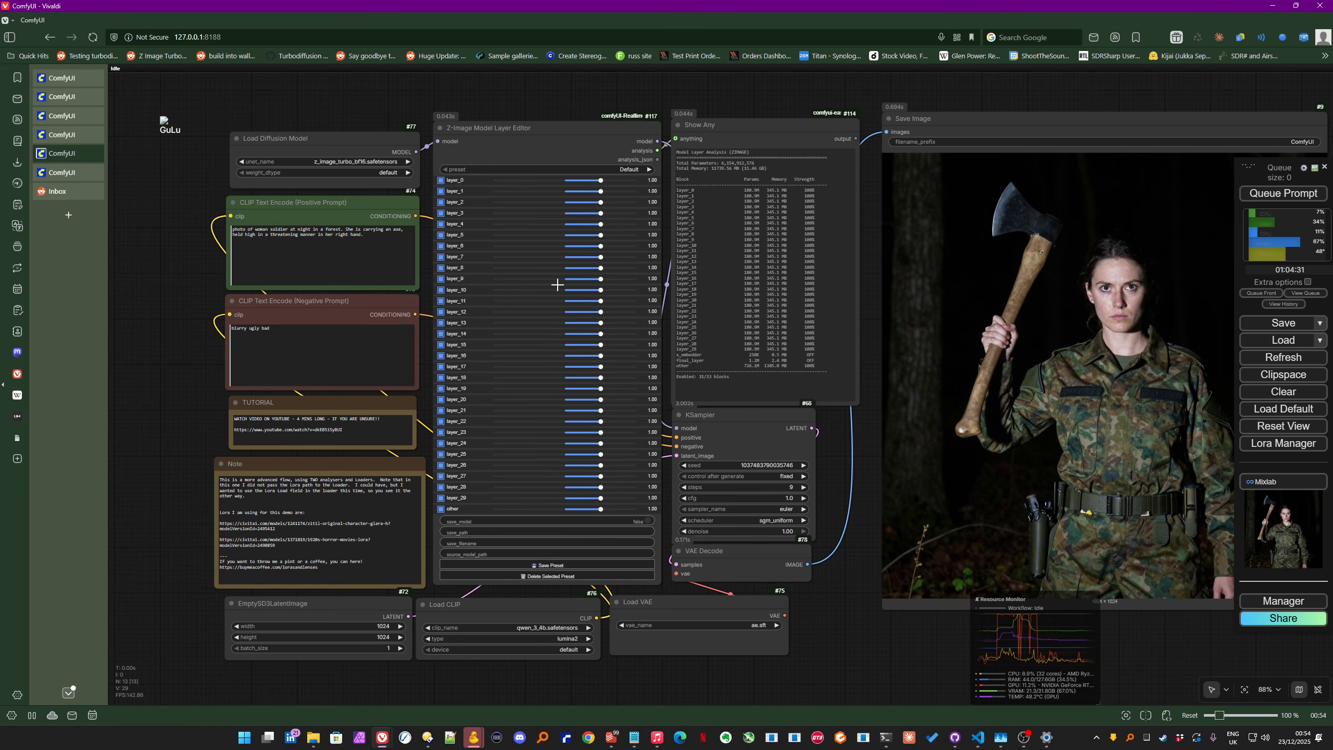
Step: Set layer_27 to 1.10 and layer_28 to 1.05, generate the image and inspect the soldier's face up close
scroll(590, 494, "up", 2)
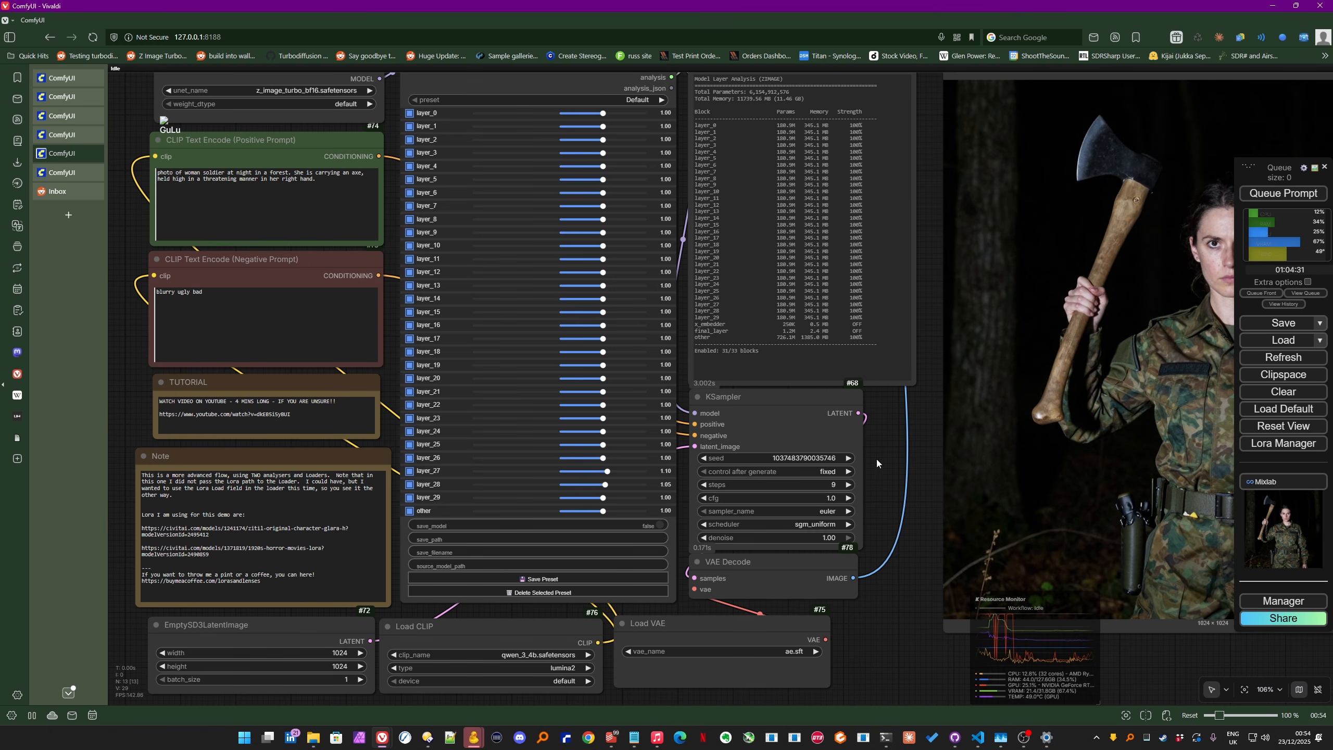
left_click_drag(893, 473, 840, 471)
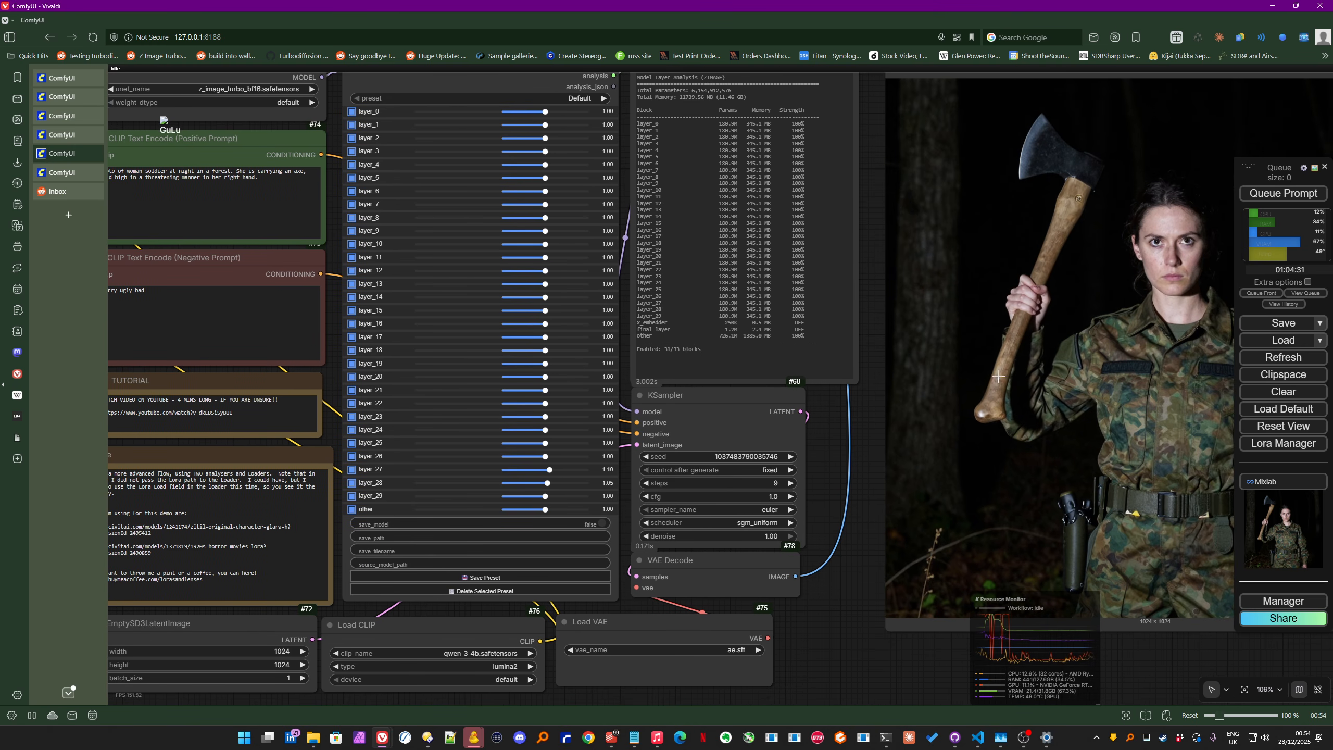
key("ctrl+Return")
left_click_drag(866, 398, 544, 446)
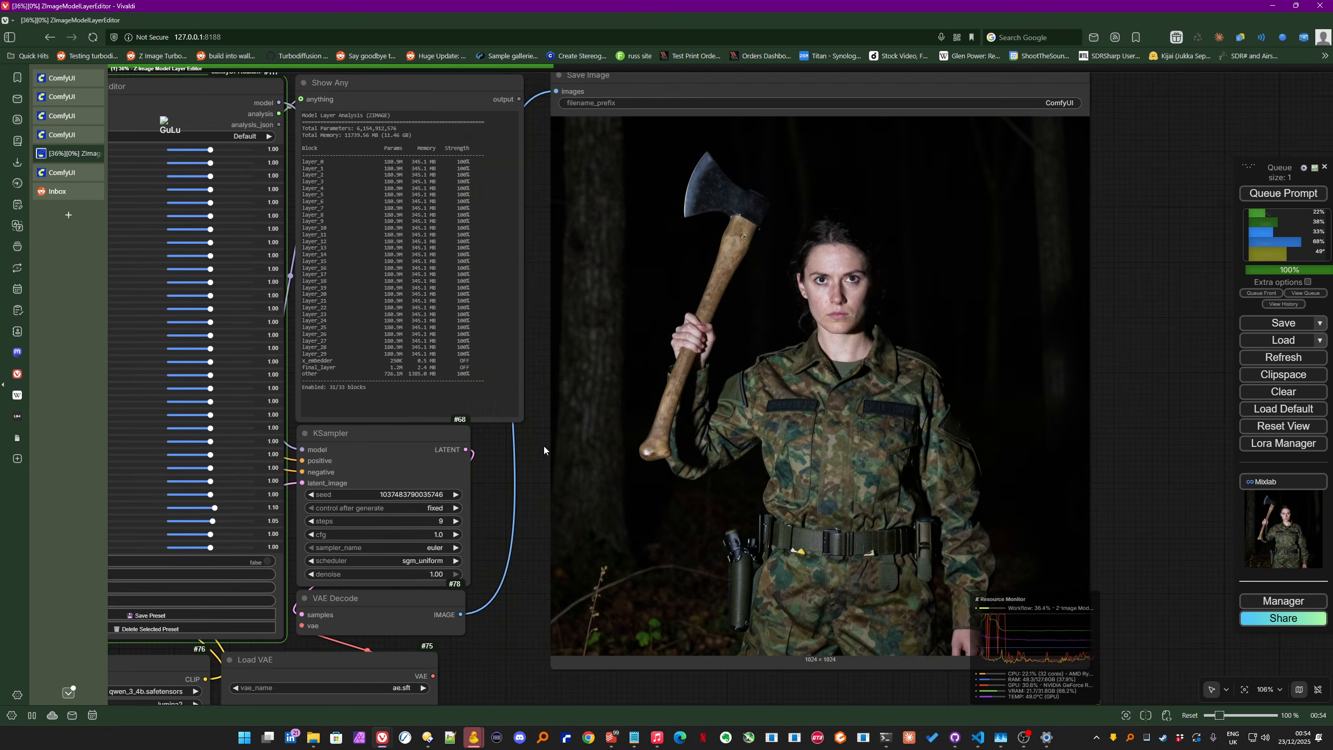
scroll(829, 252, "up", 10)
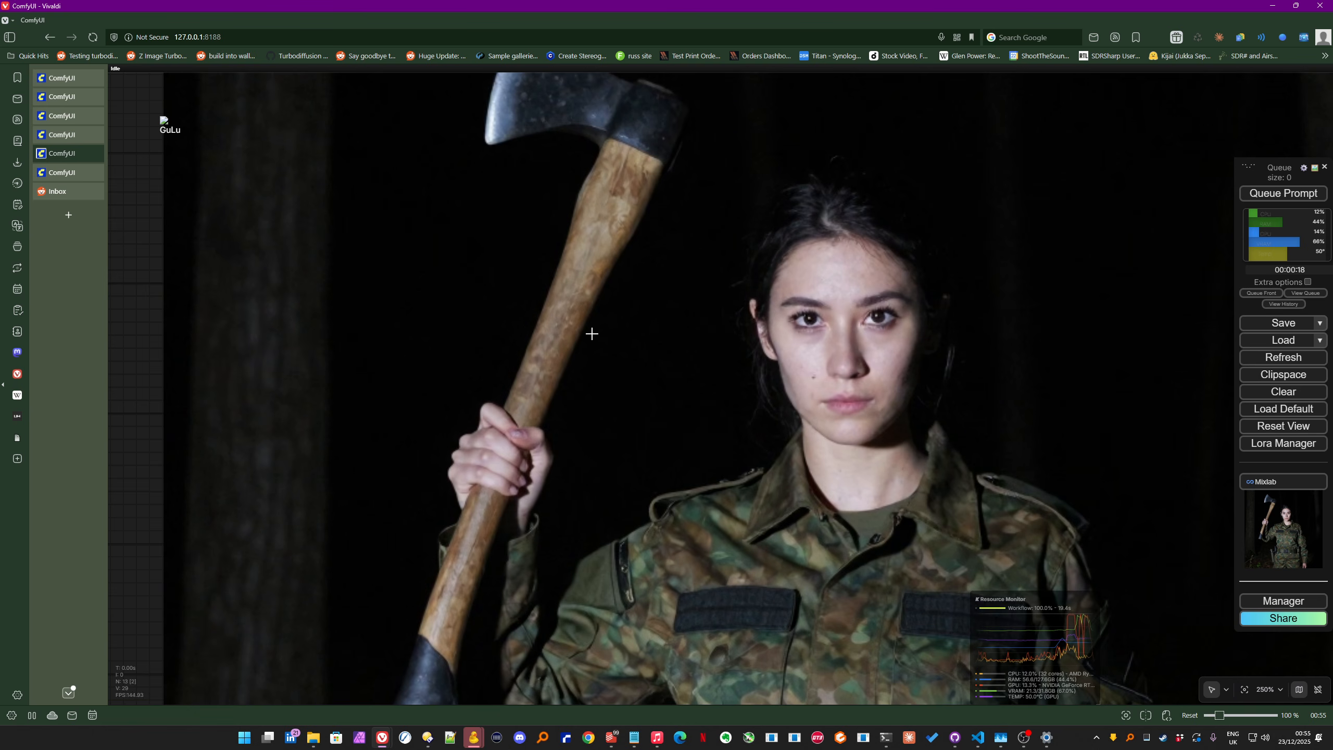
scroll(663, 320, "down", 8)
scroll(674, 305, "down", 8)
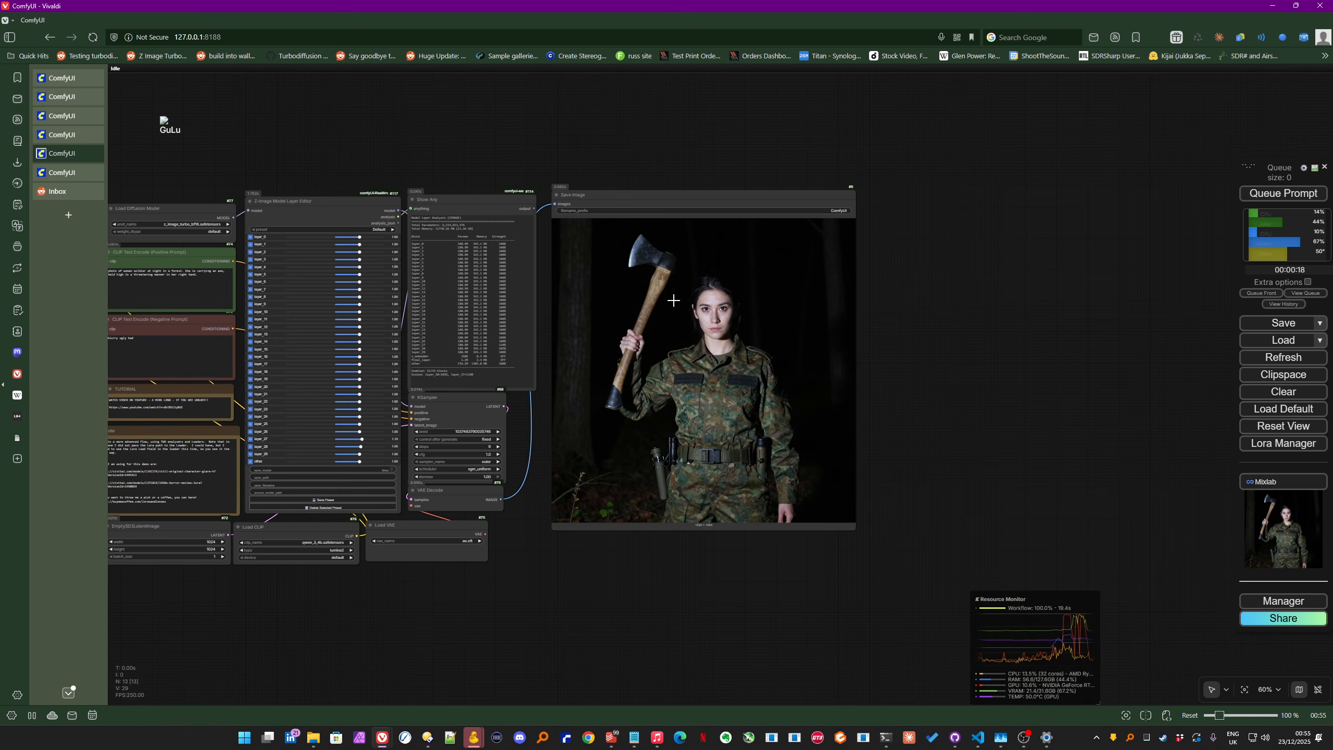
Step: Set the "other" strength in the layer editor to 0.85 and generate the image
left_click_drag(486, 609, 739, 613)
scroll(575, 483, "up", 4)
scroll(573, 477, "up", 3)
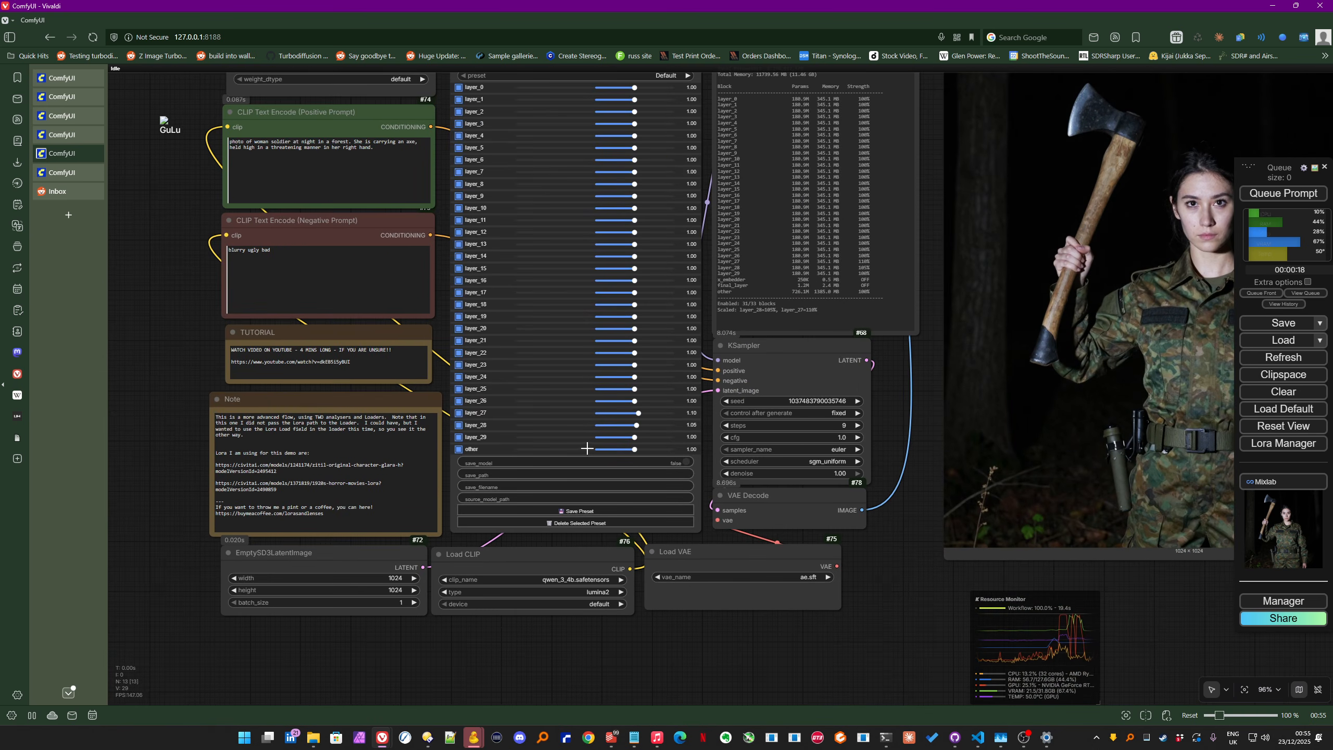
scroll(546, 428, "down", 1)
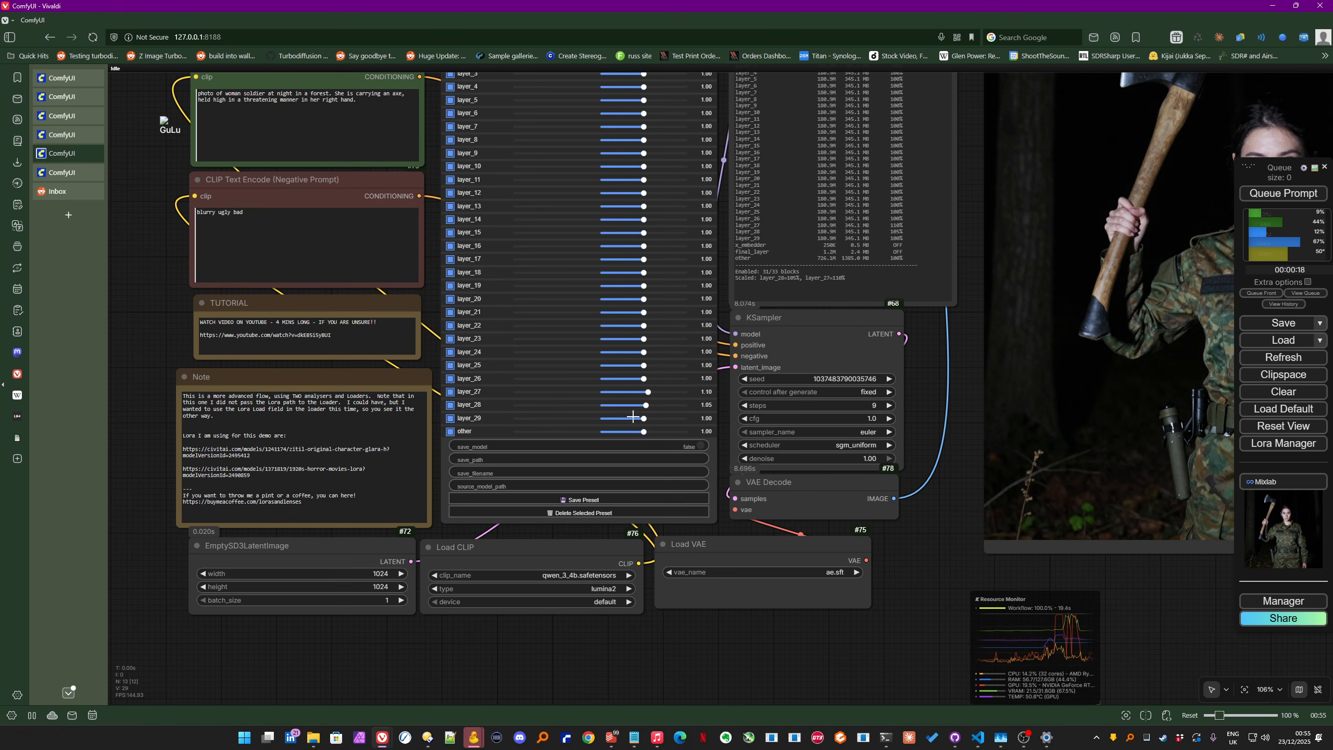
left_click_drag(644, 431, 635, 430)
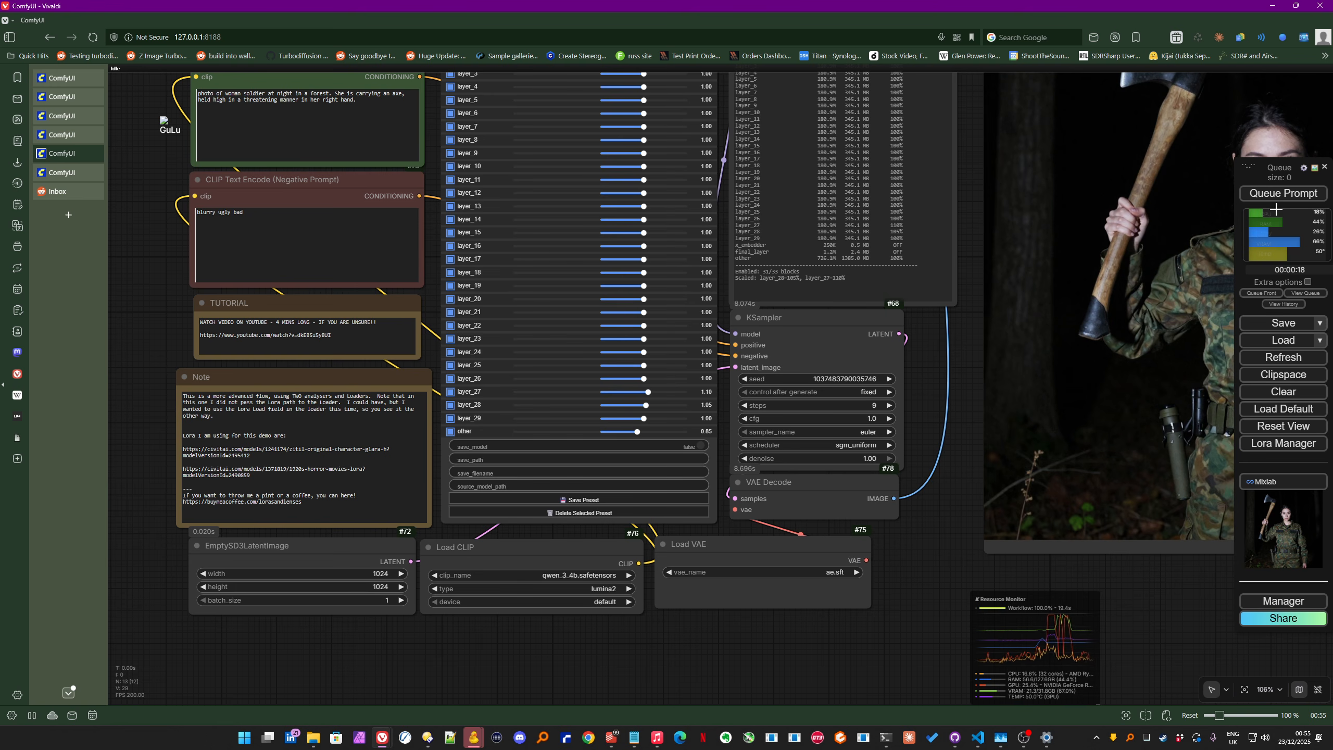
left_click(1280, 202)
Step: Set the layer_20 strength to 1.05 alongside the existing adjustments and generate the image
left_click_drag(947, 565, 742, 620)
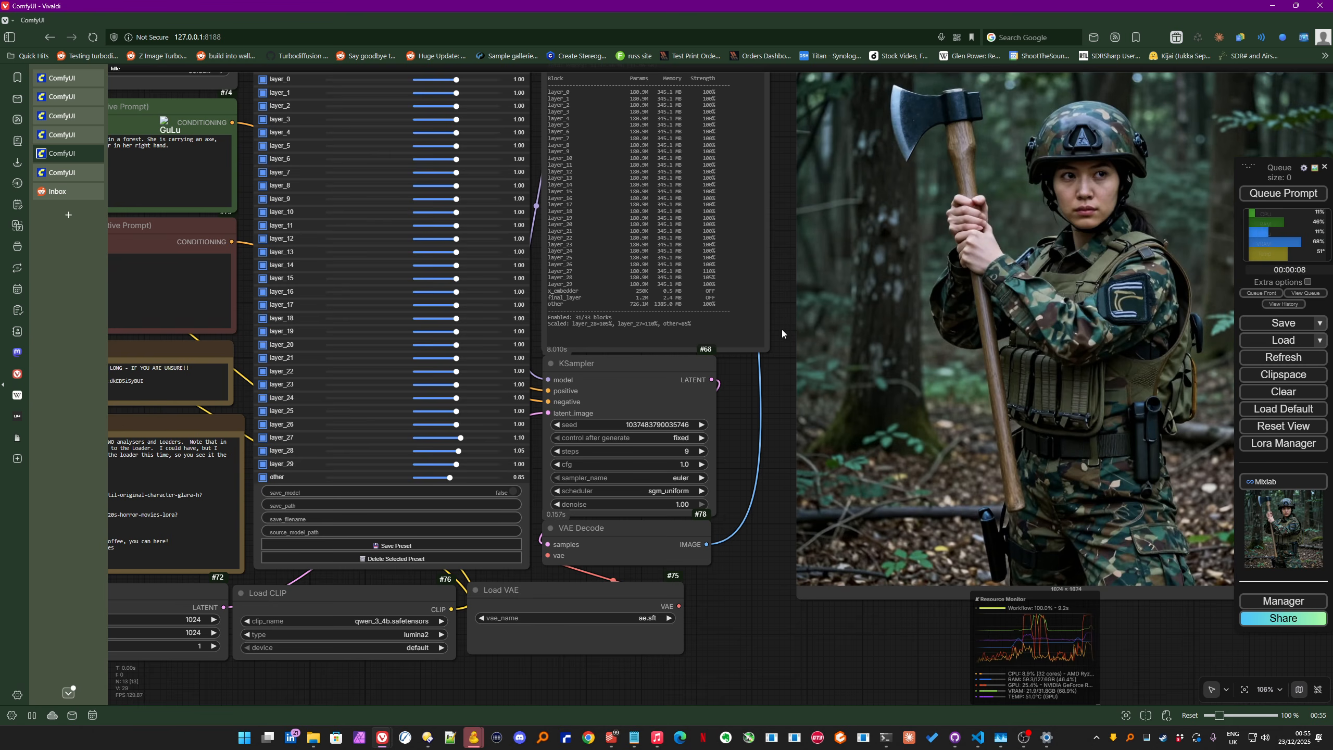
left_click_drag(767, 372, 778, 505)
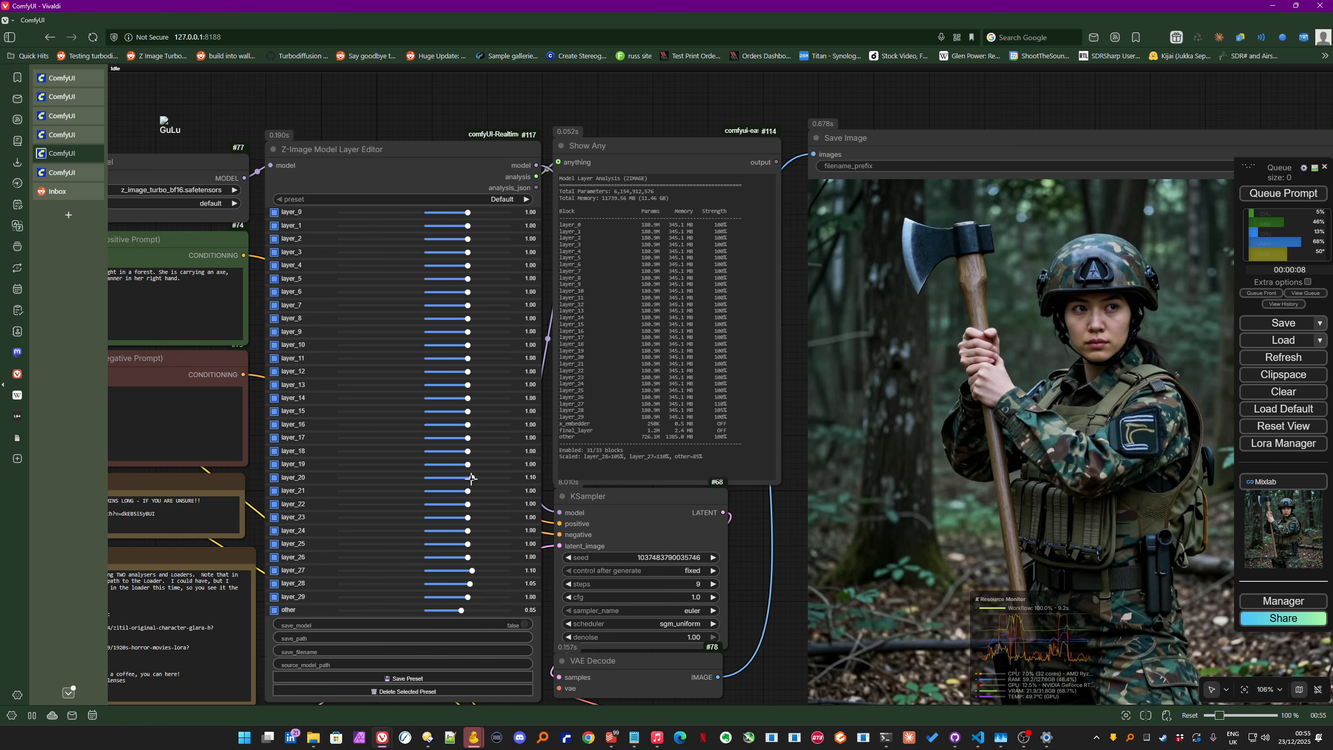
left_click(1283, 193)
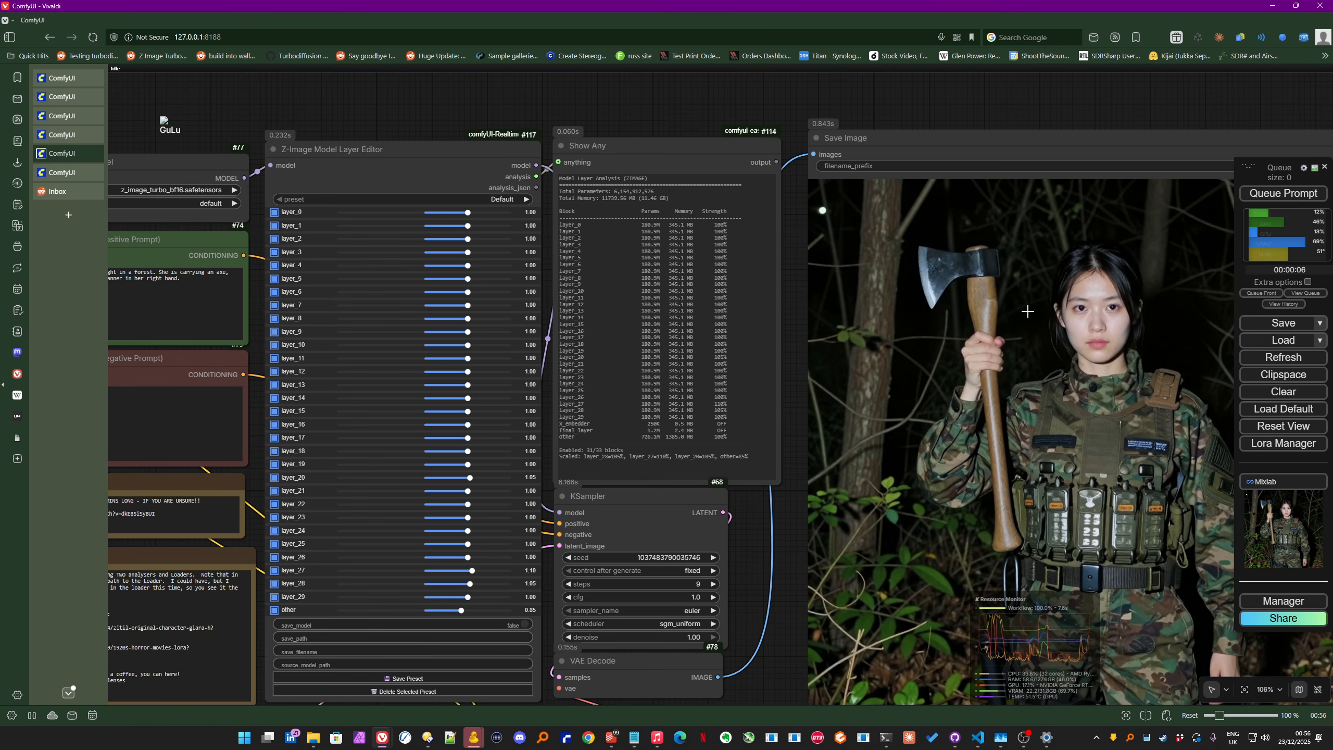
Step: Reset all layer strengths by switching the preset to All Off and back to Default, and regenerate the baseline image
left_click(504, 200)
left_click(510, 226)
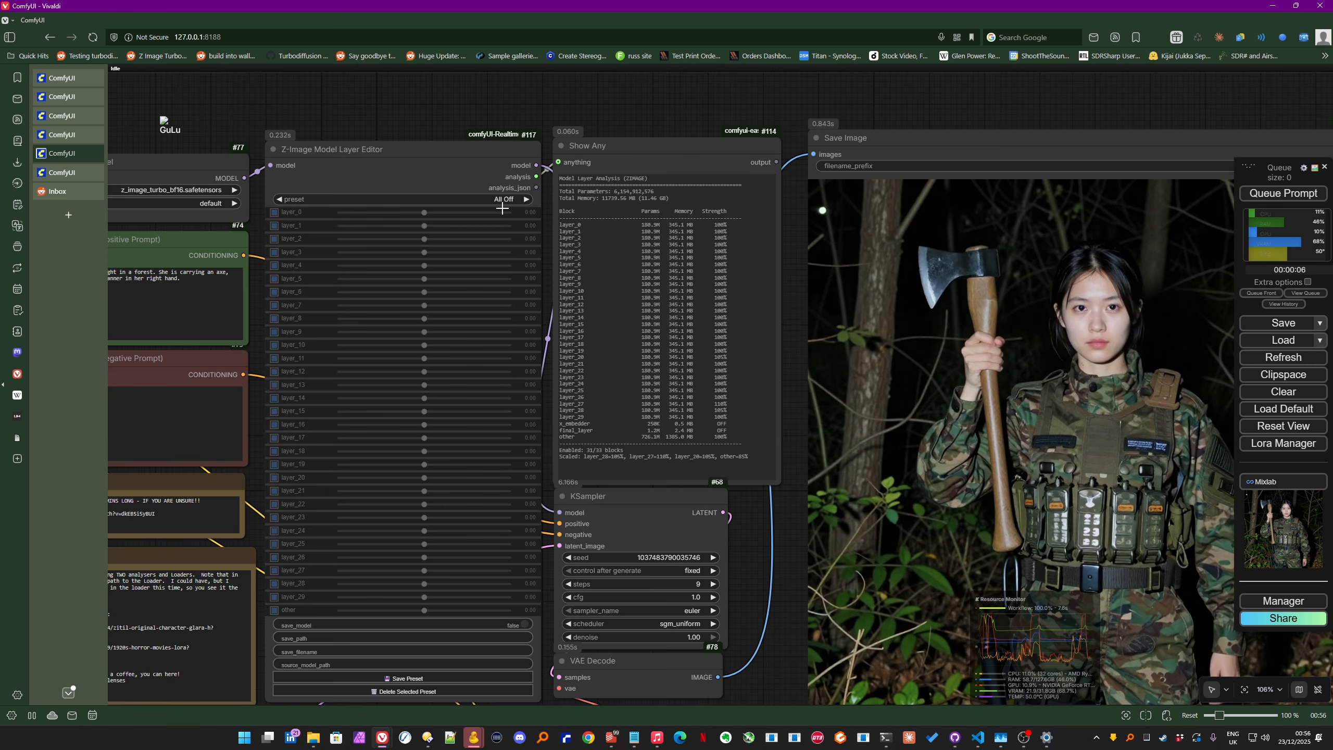
left_click(503, 209)
left_click(520, 211)
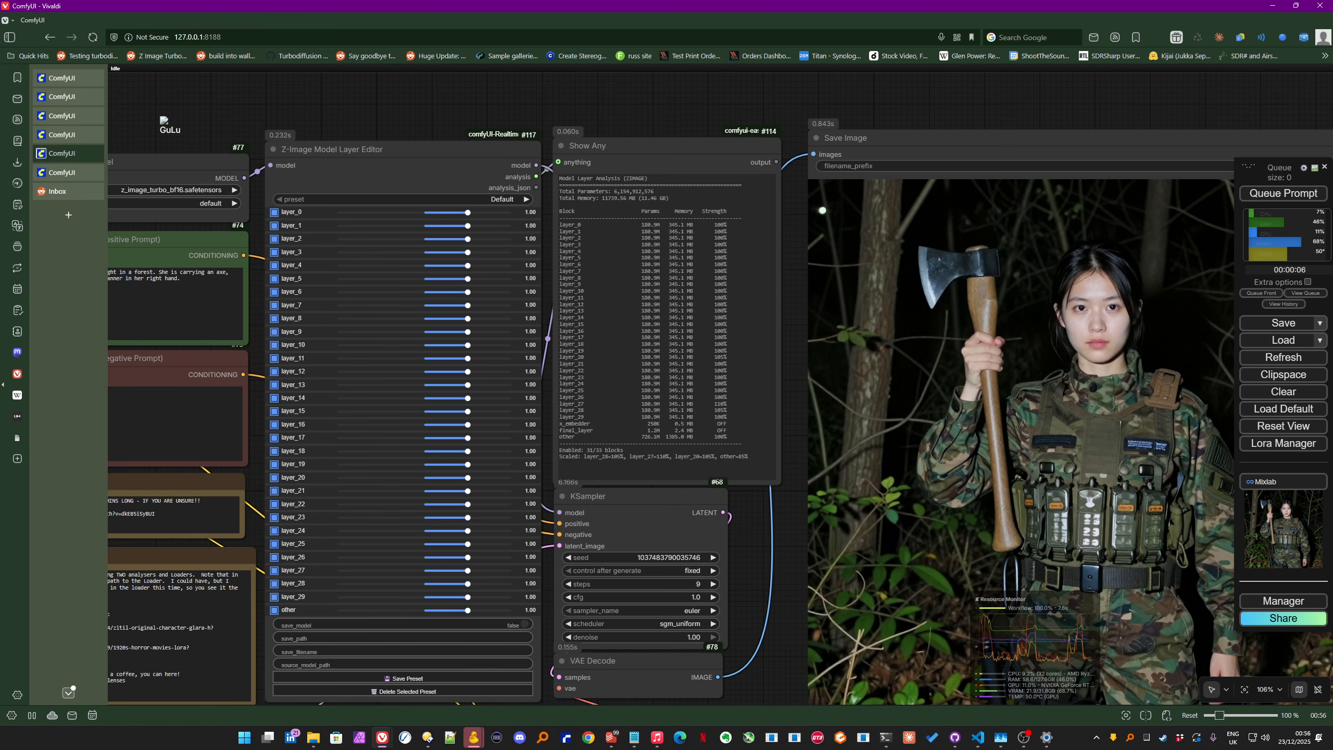
key("ctrl+Return")
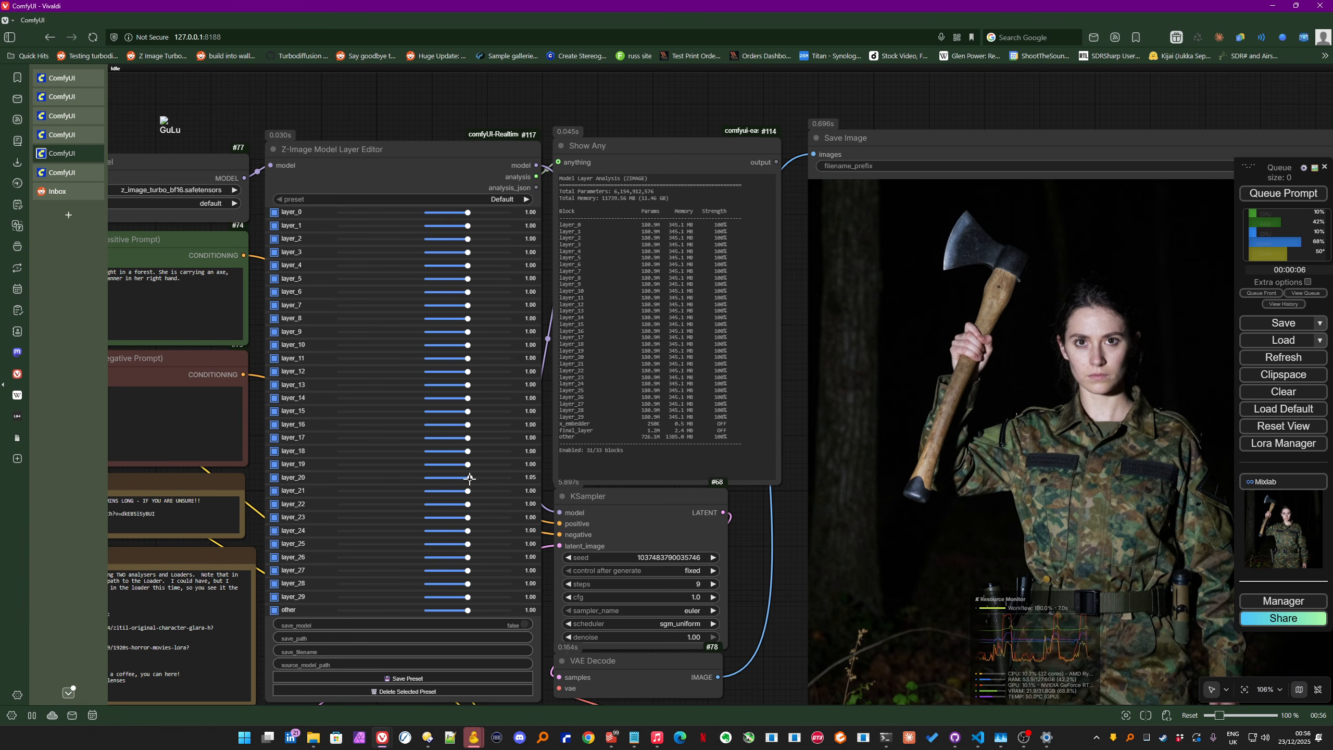
Step: Generate the image with the layer_20 strength at 1.05, 0.95 and 0.90 in turn, keeping the other layers at 1.00
left_click(1264, 193)
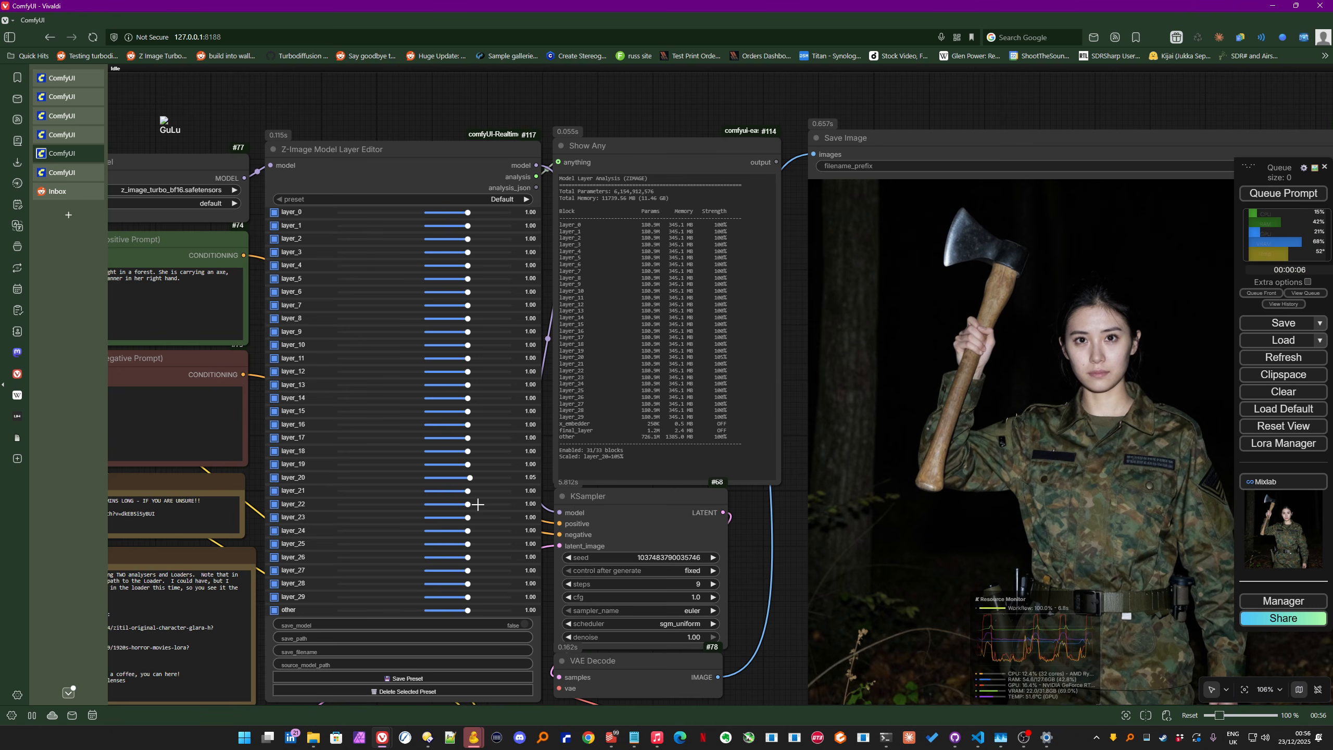
left_click_drag(472, 478, 465, 479)
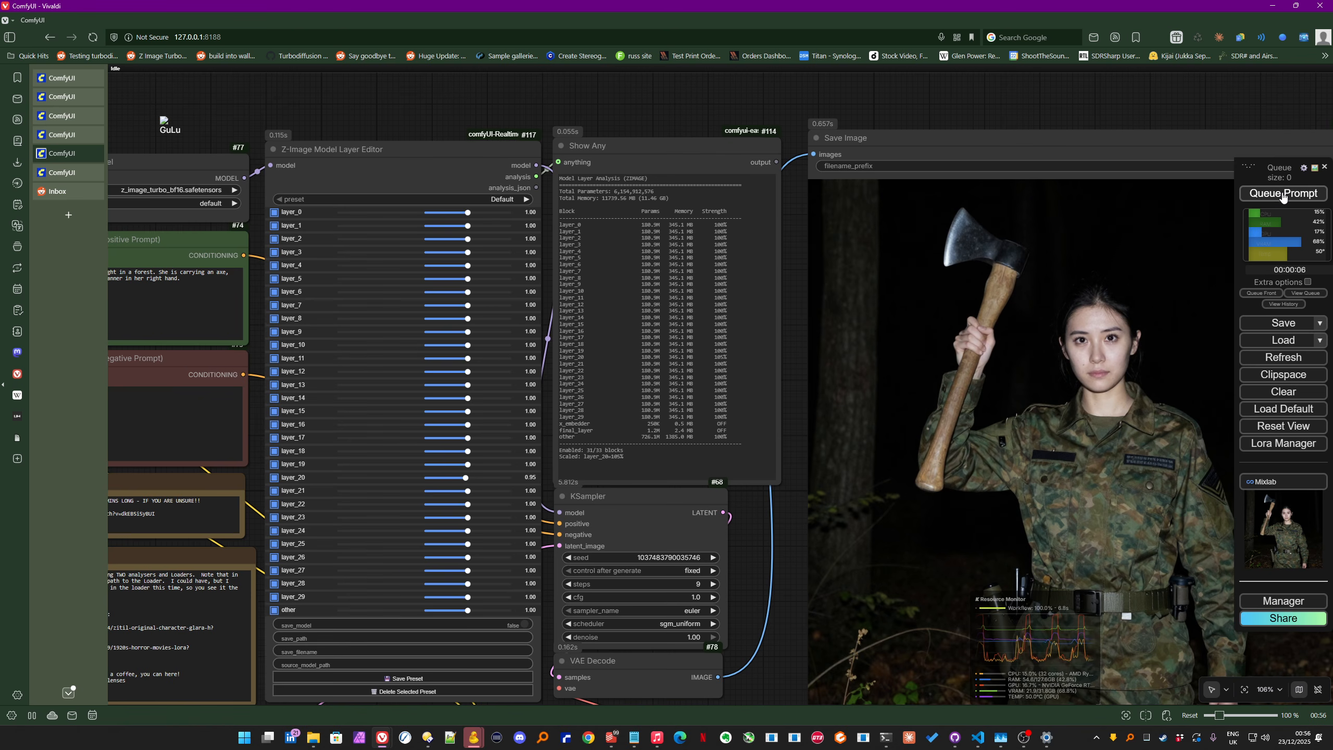
left_click(1282, 194)
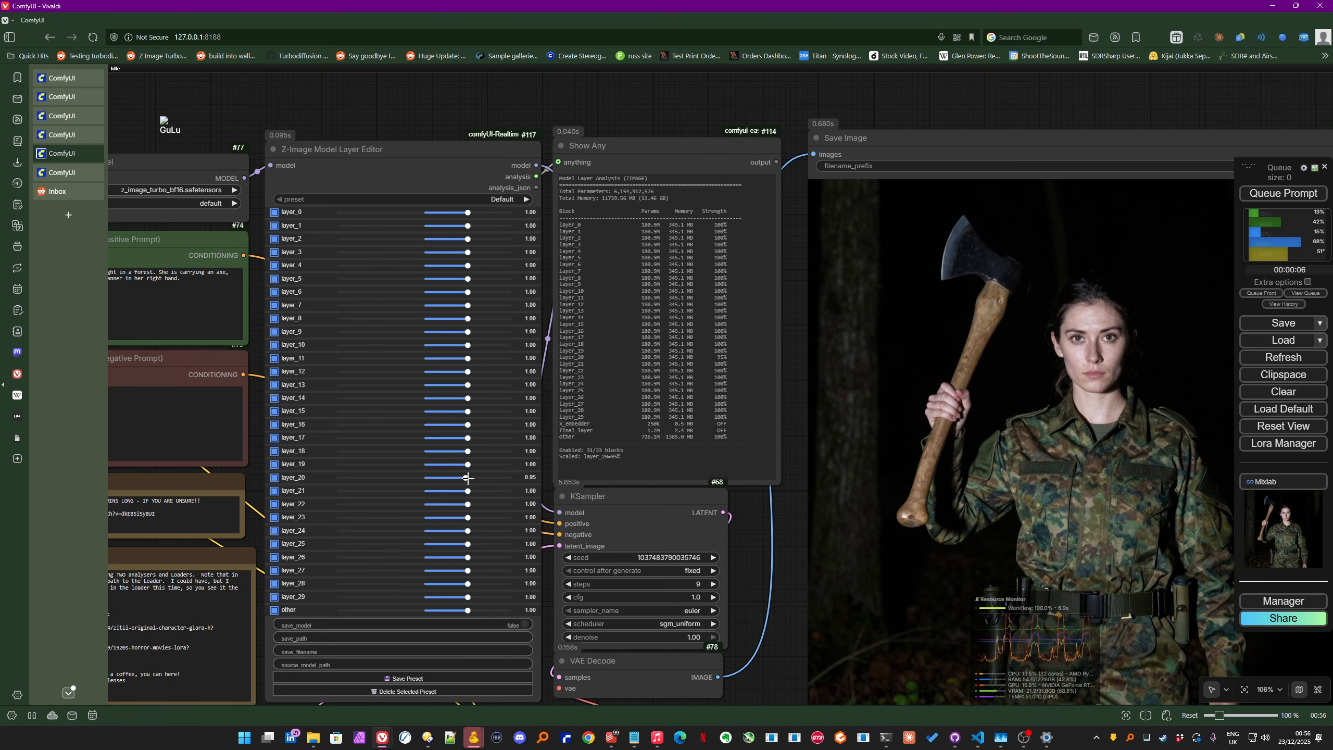
left_click_drag(468, 478, 463, 478)
left_click(1301, 194)
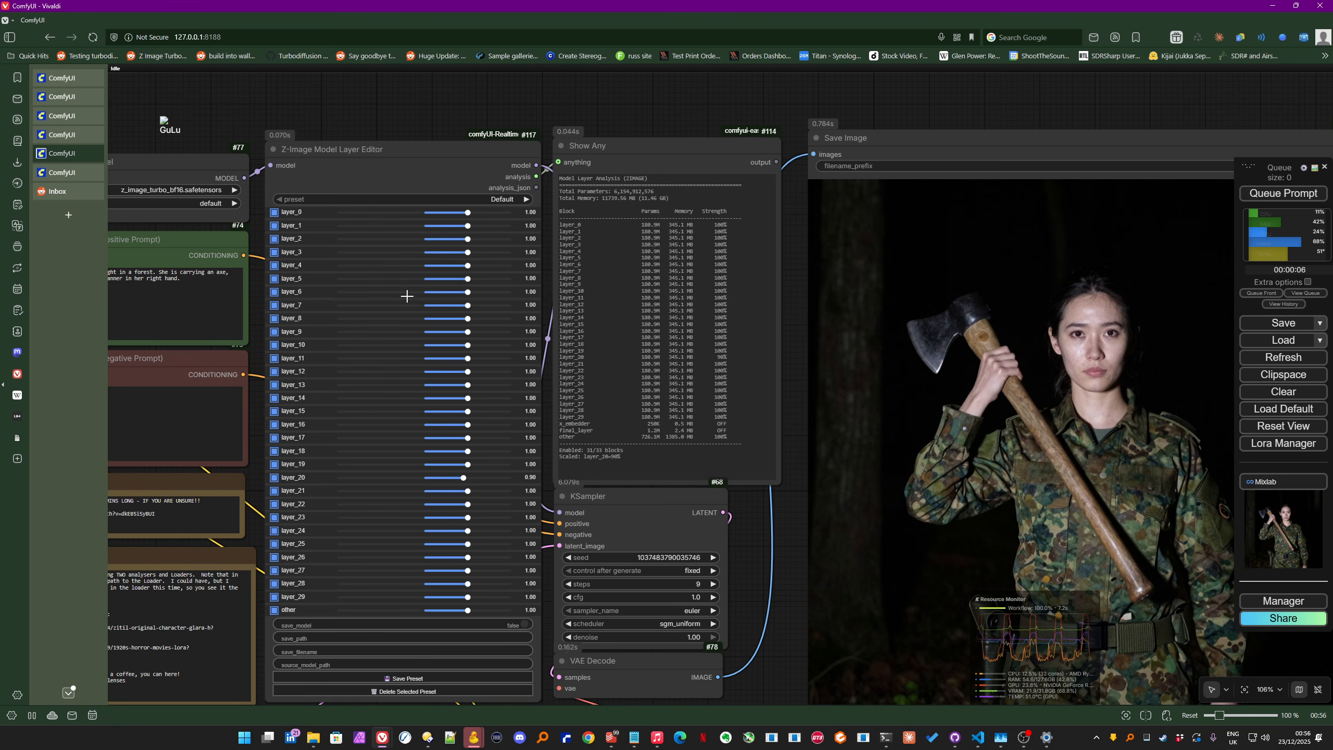
Step: Examine the layer editor's model-saving and preset options up close, and look over the whole workflow with the generated image
scroll(406, 115, "down", 1)
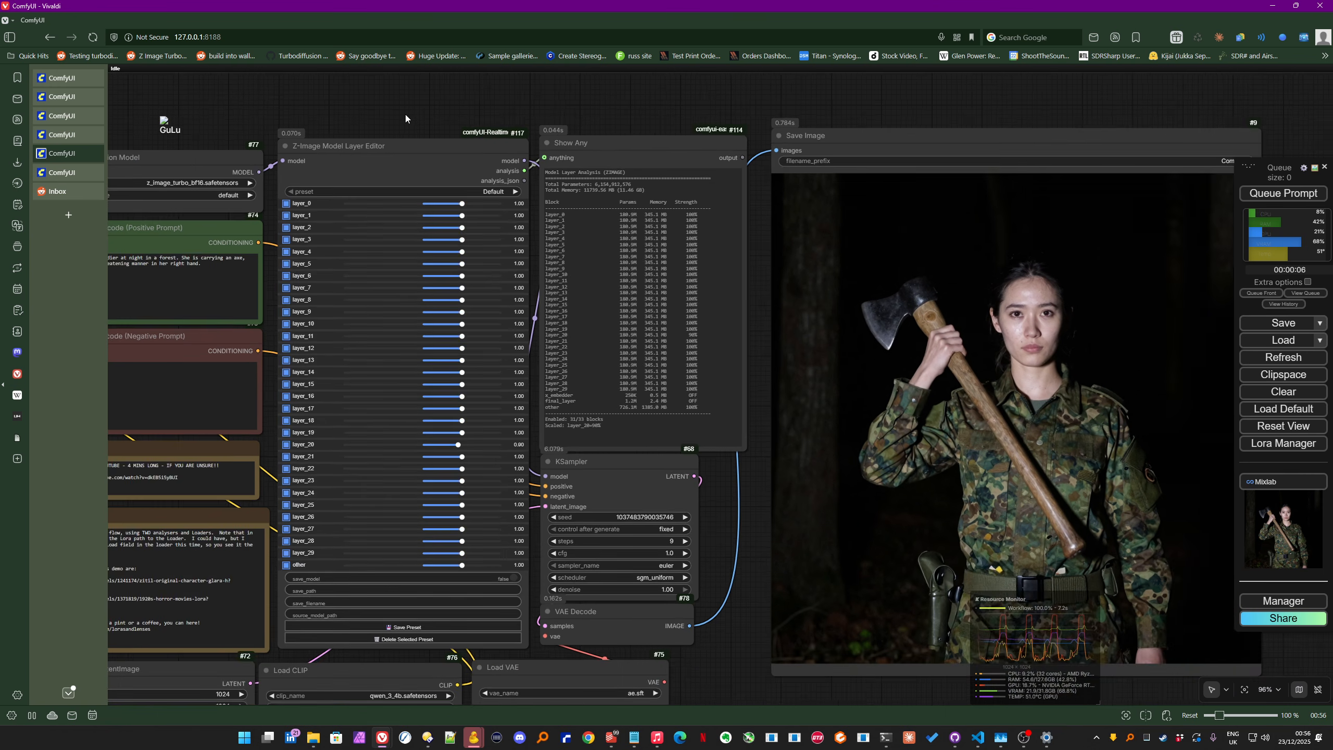
scroll(406, 115, "down", 1)
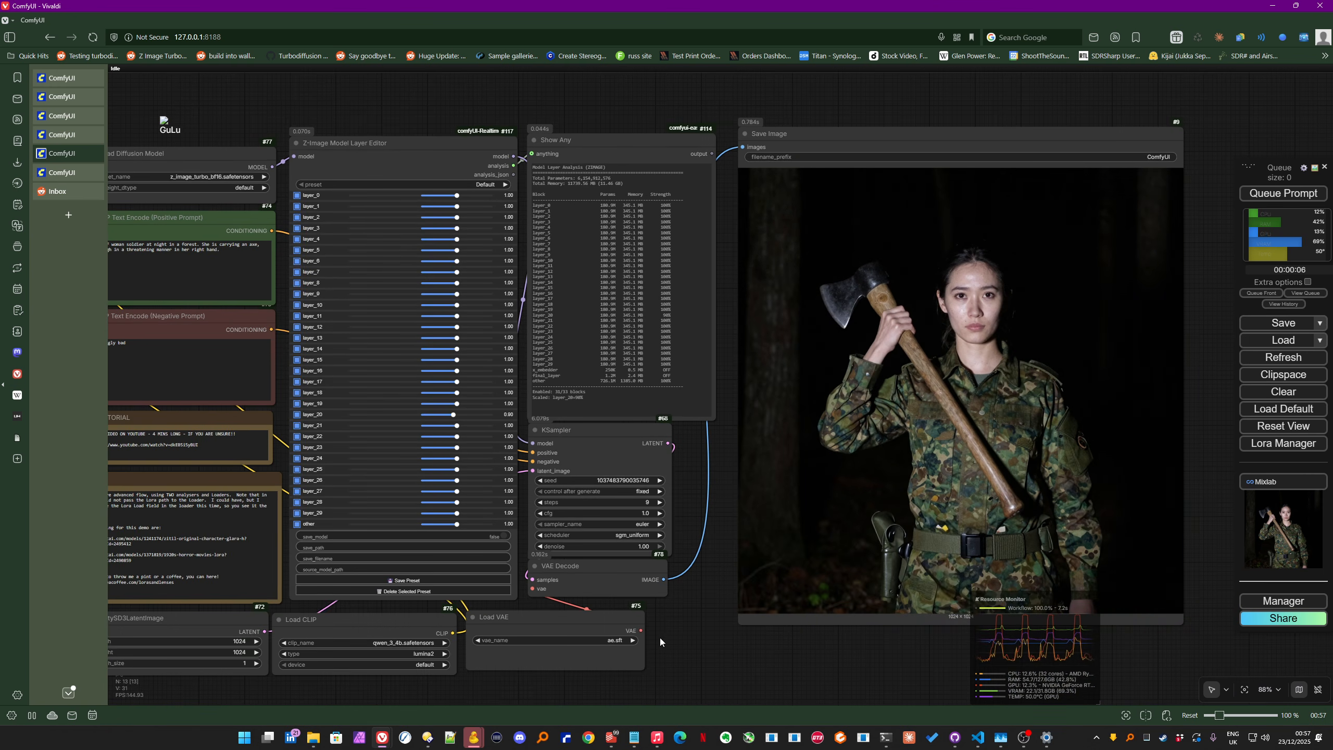
left_click_drag(689, 635, 806, 607)
scroll(765, 544, "down", 3)
scroll(594, 585, "up", 10)
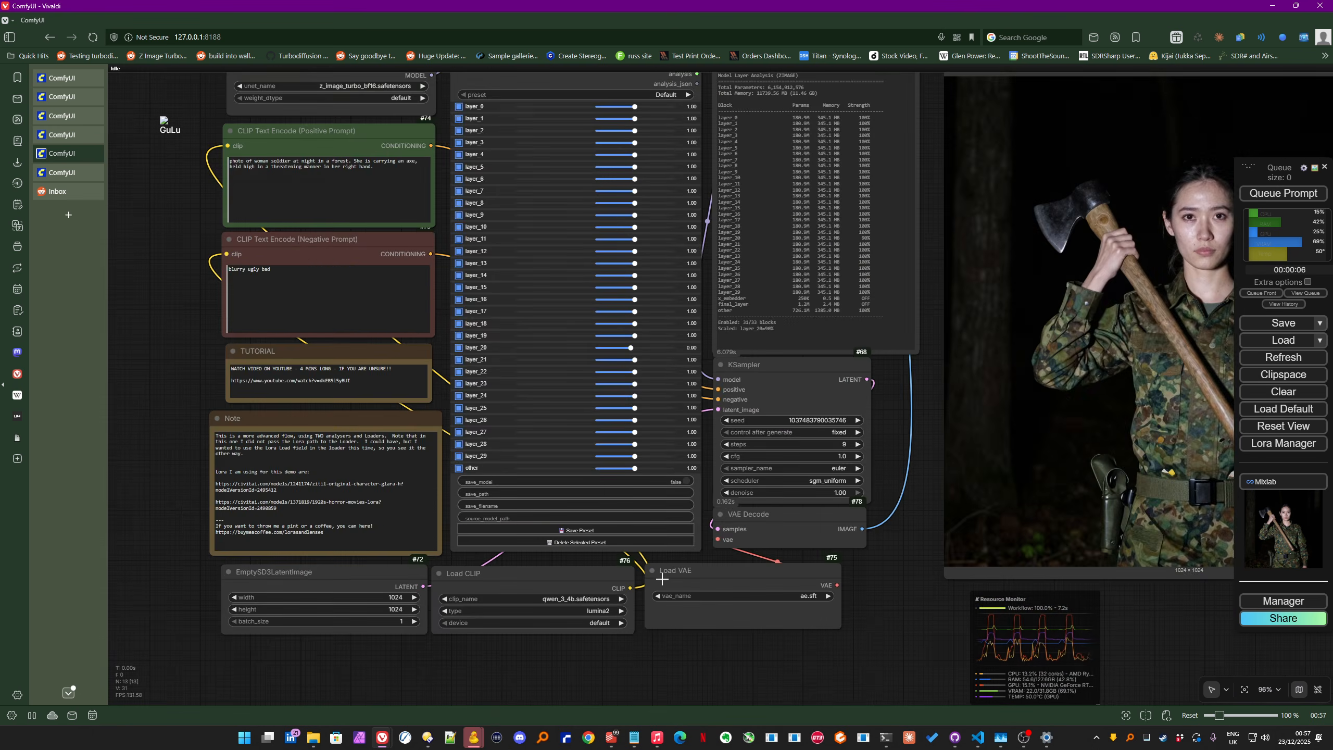
scroll(466, 501, "up", 1)
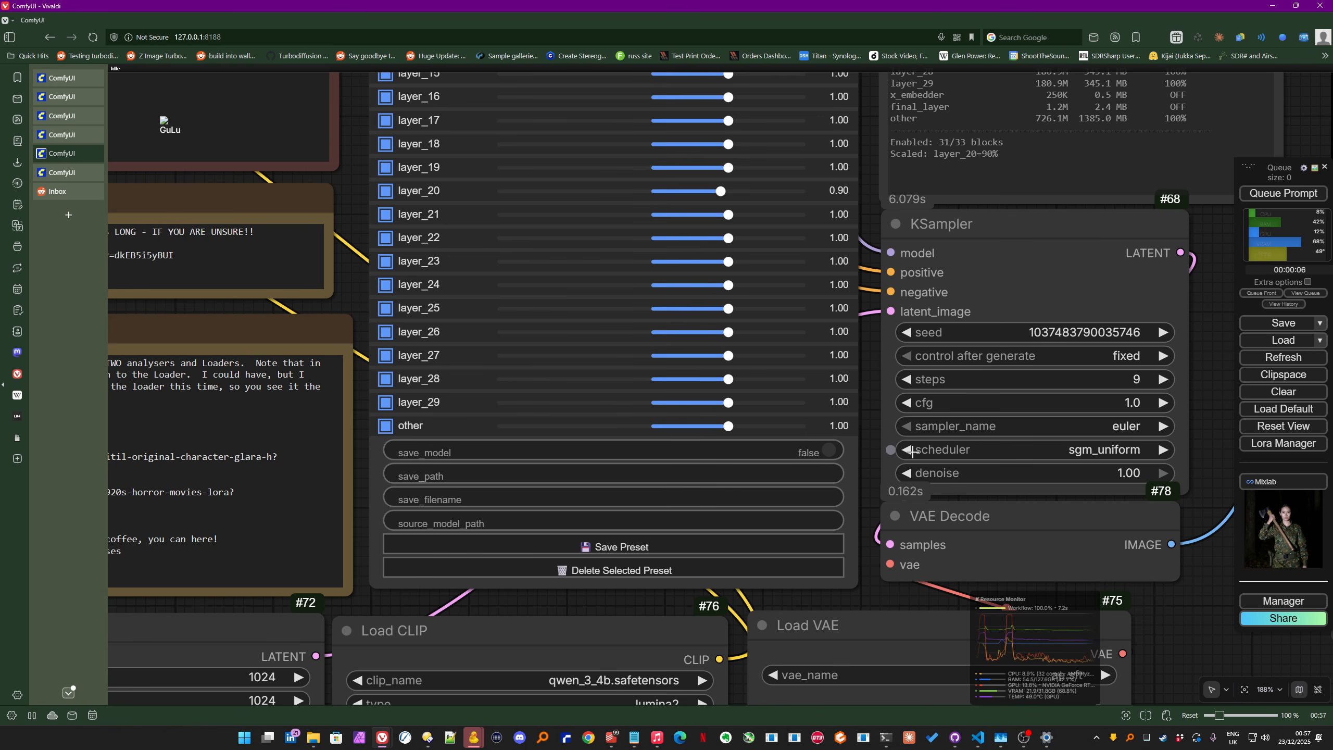
scroll(847, 487, "down", 2)
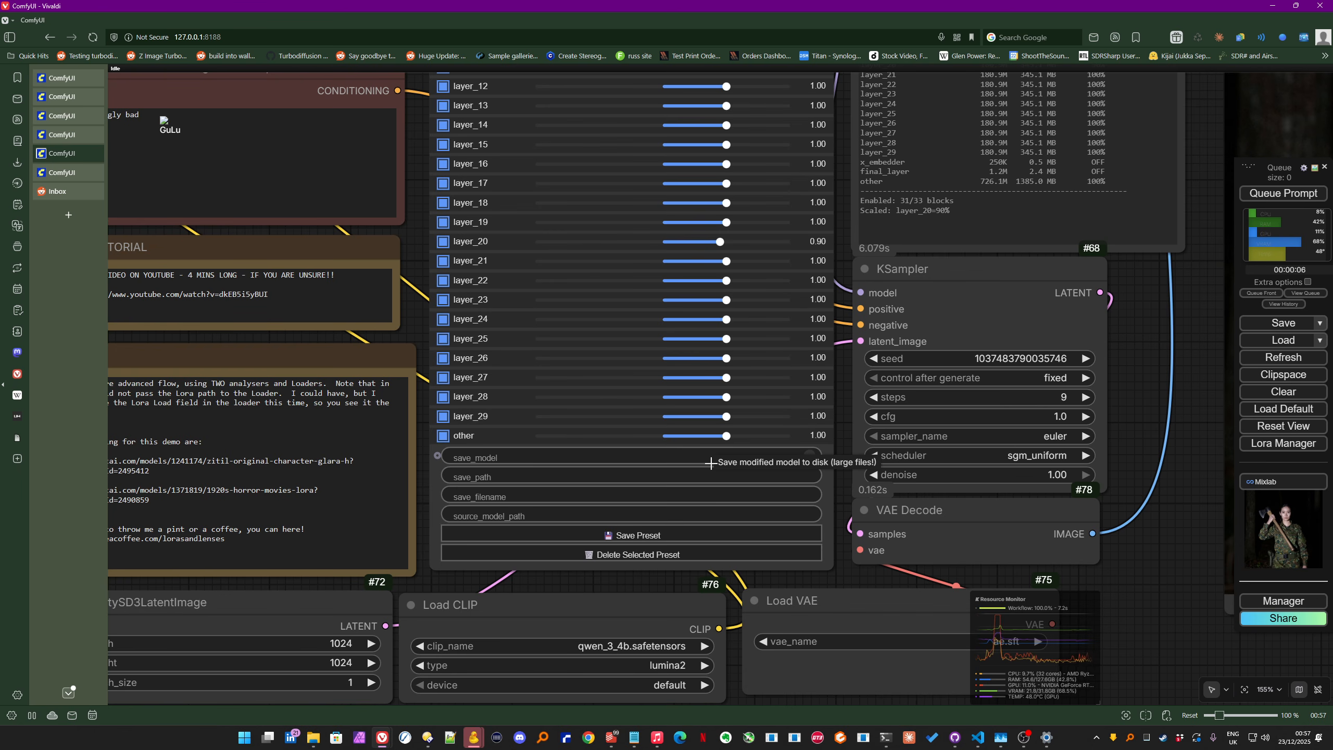
scroll(711, 462, "down", 2)
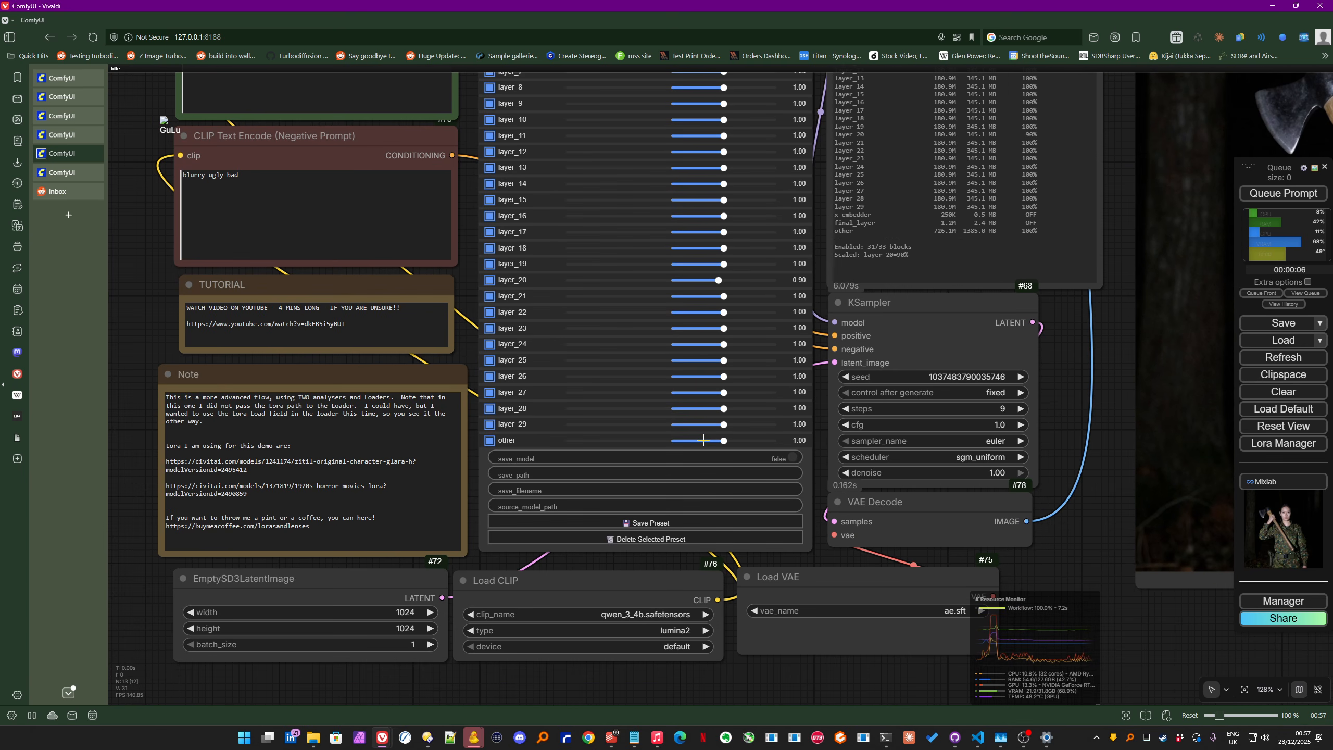
scroll(703, 440, "down", 2)
scroll(704, 440, "down", 1)
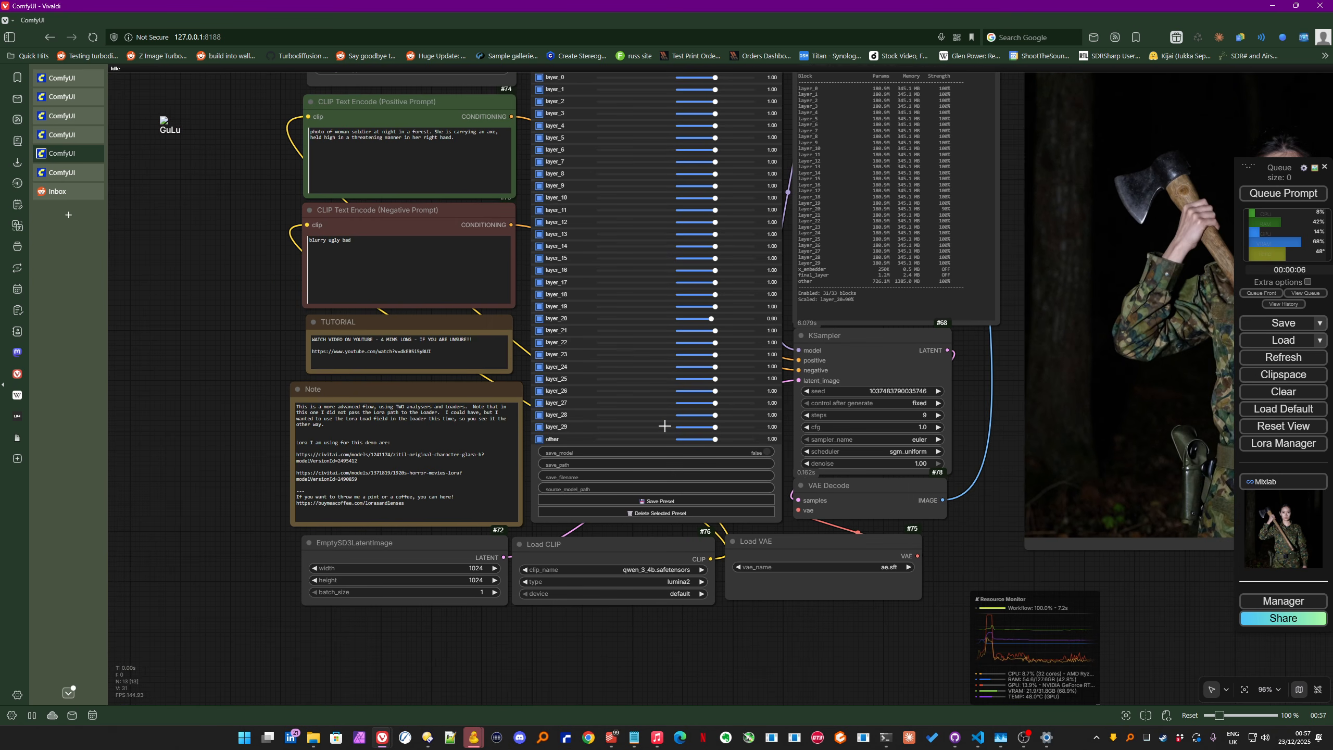
left_click_drag(996, 445, 848, 492)
scroll(848, 493, "down", 3)
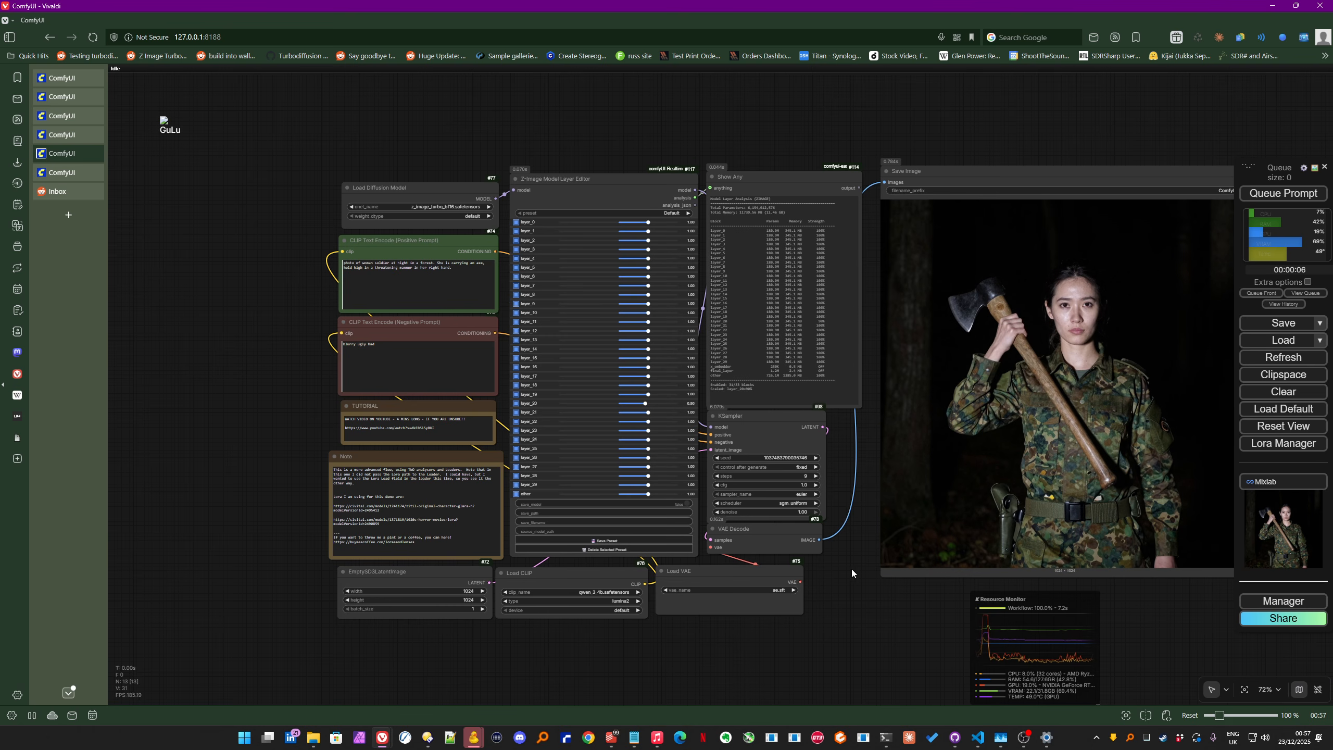
left_click_drag(851, 567, 782, 603)
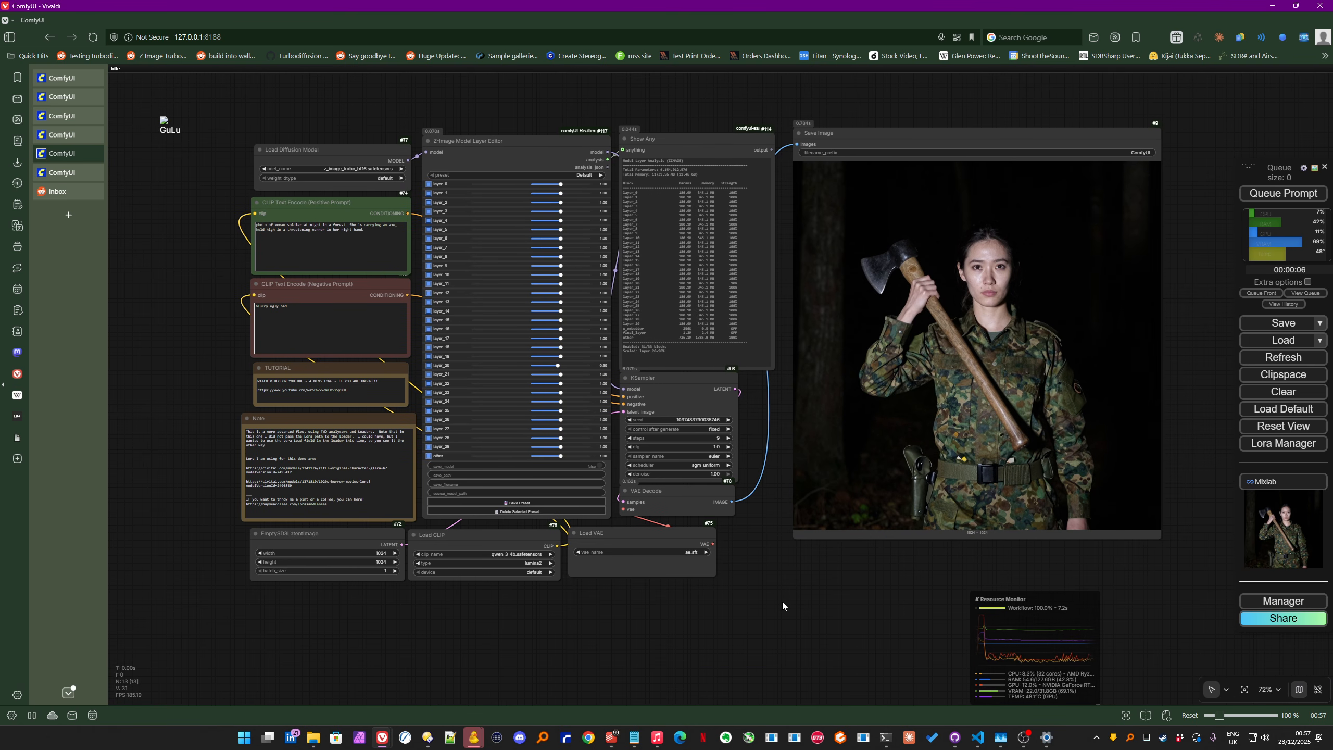